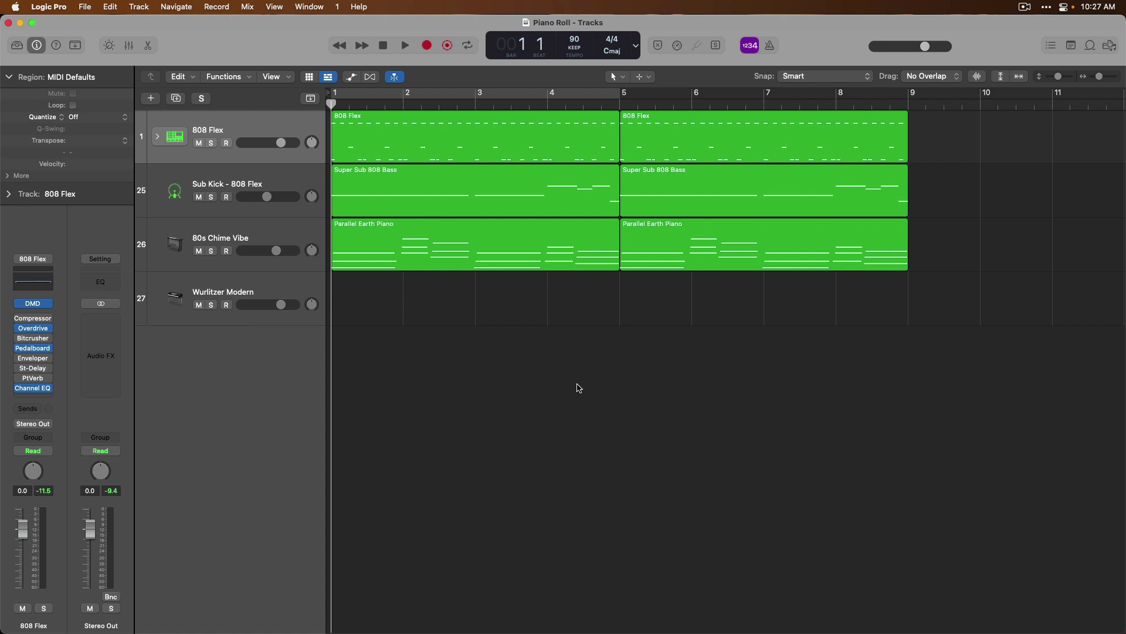
Open the first Parallel Earth Piano region in the Piano Roll and shrink the editor until the tracks above it show.
left_click(306, 291)
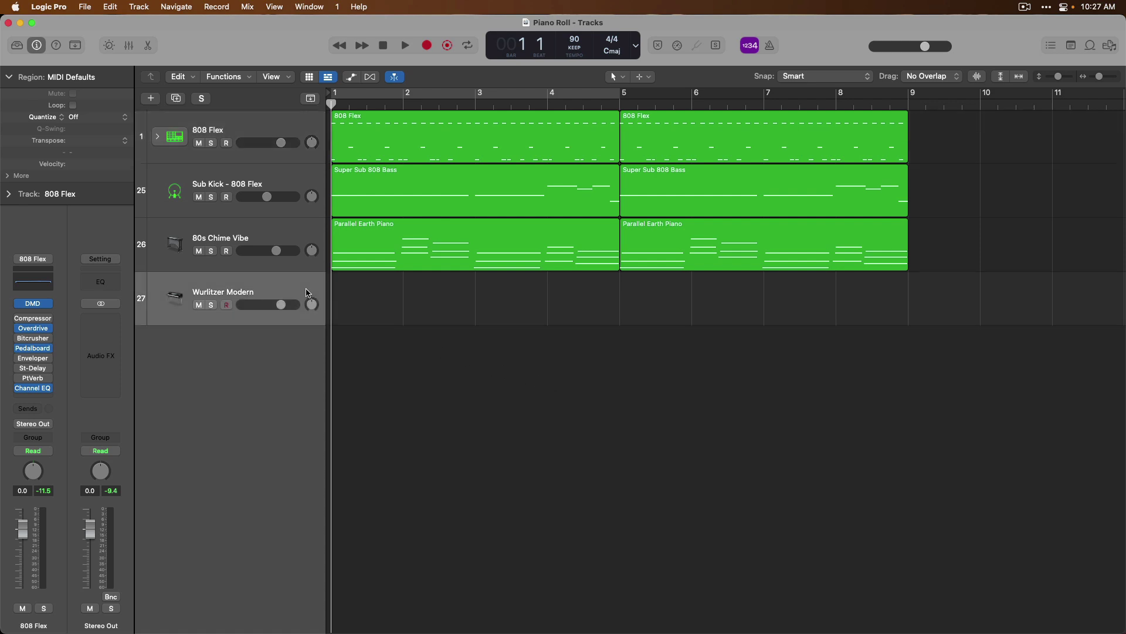
left_click(436, 229)
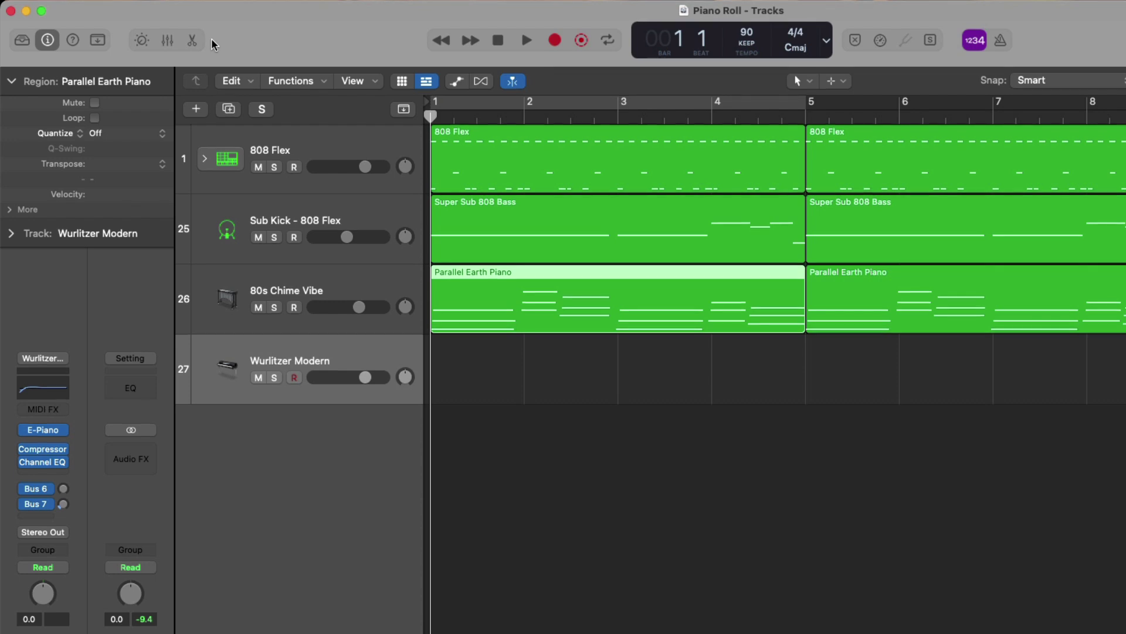
left_click(192, 40)
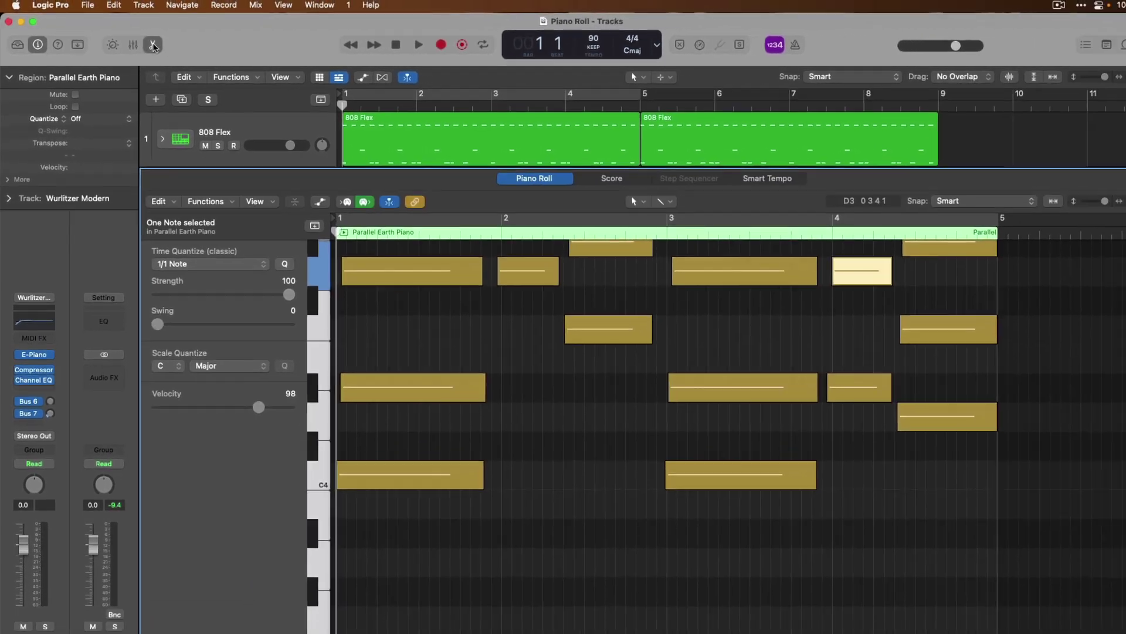
key("super+Up")
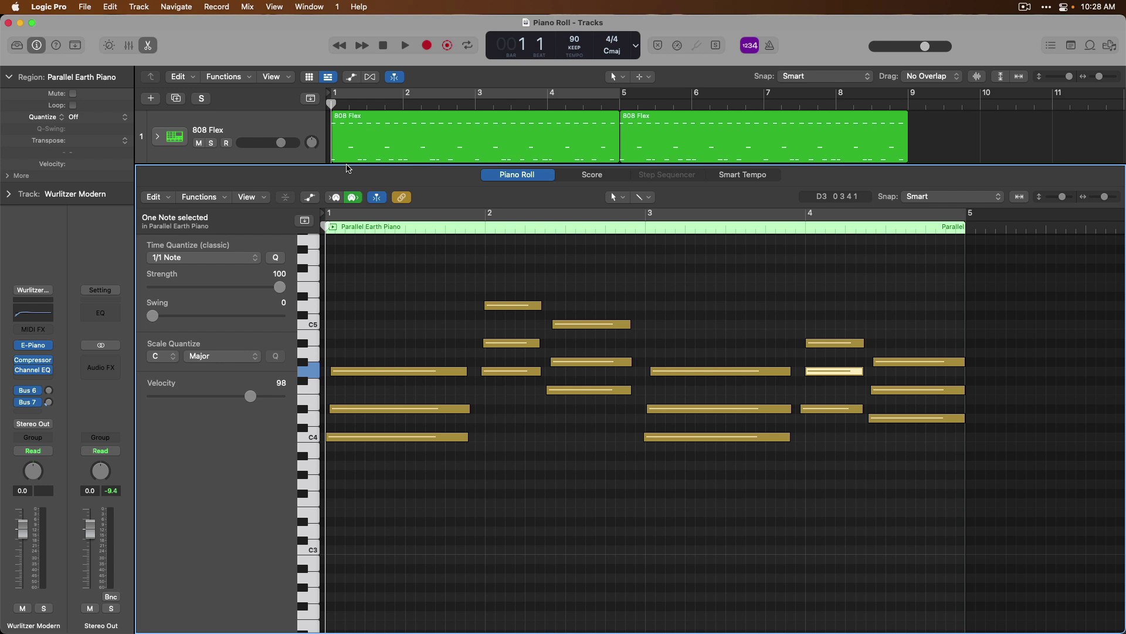
left_click_drag(347, 164, 345, 316)
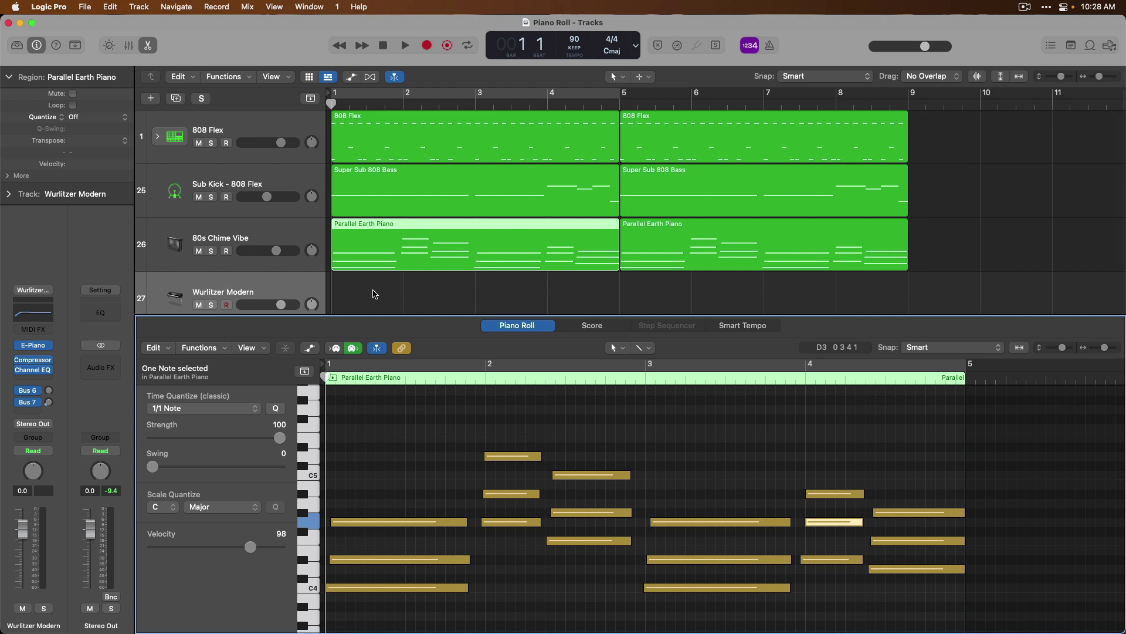
Display both 80s Chime Vibe regions in the Piano Roll, and the regions of all three recorded tracks together.
left_click(305, 231)
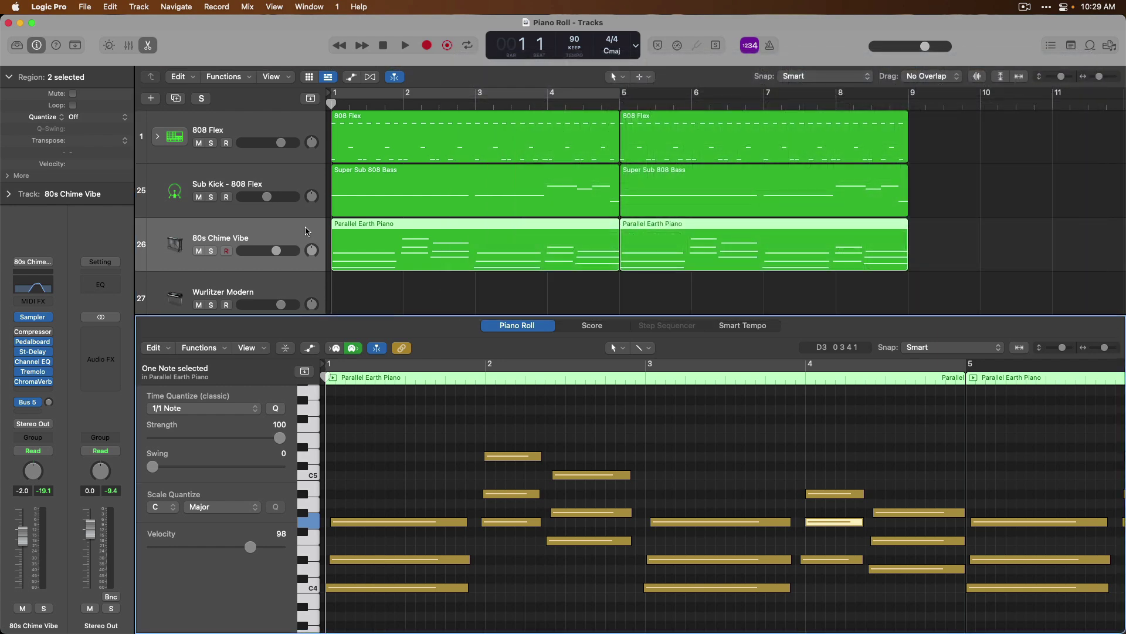
key("z")
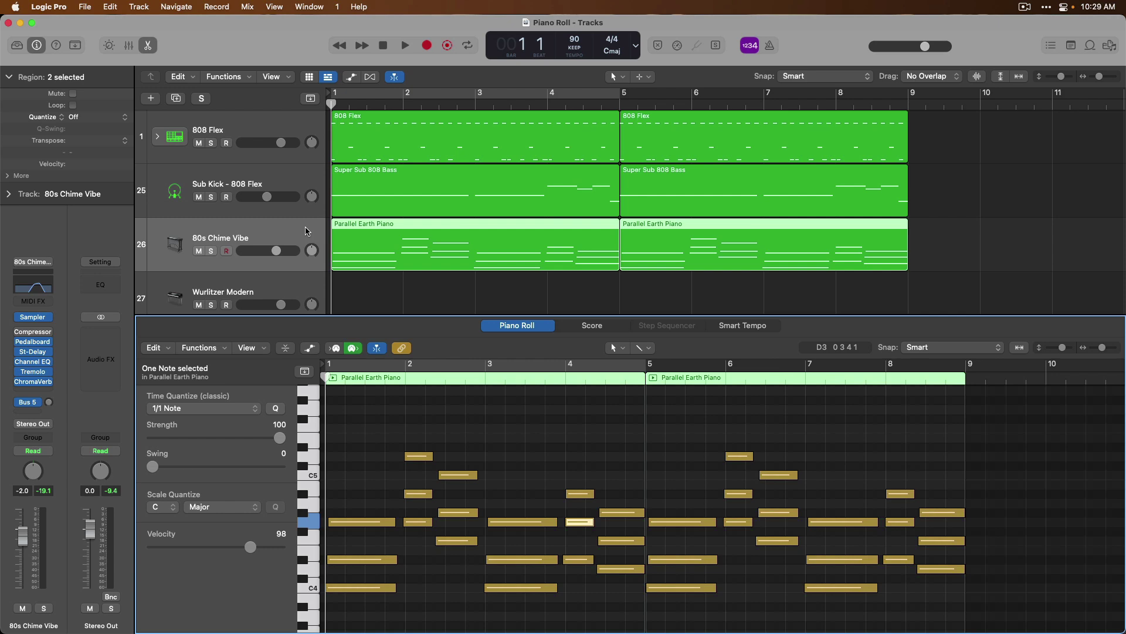
left_click(751, 281)
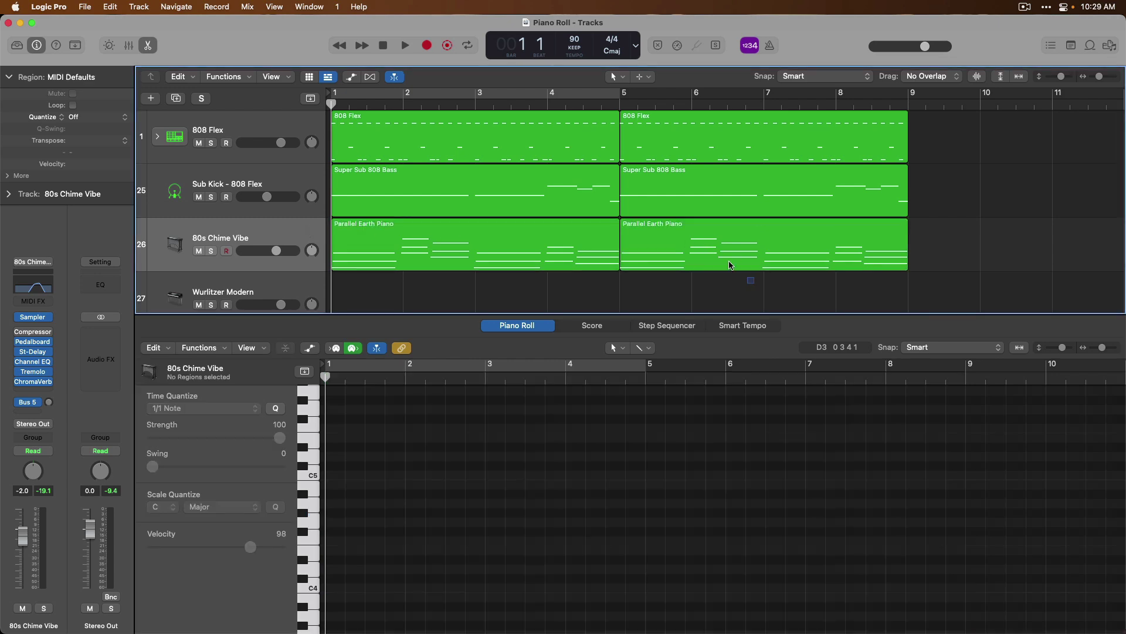
left_click_drag(730, 265, 565, 126)
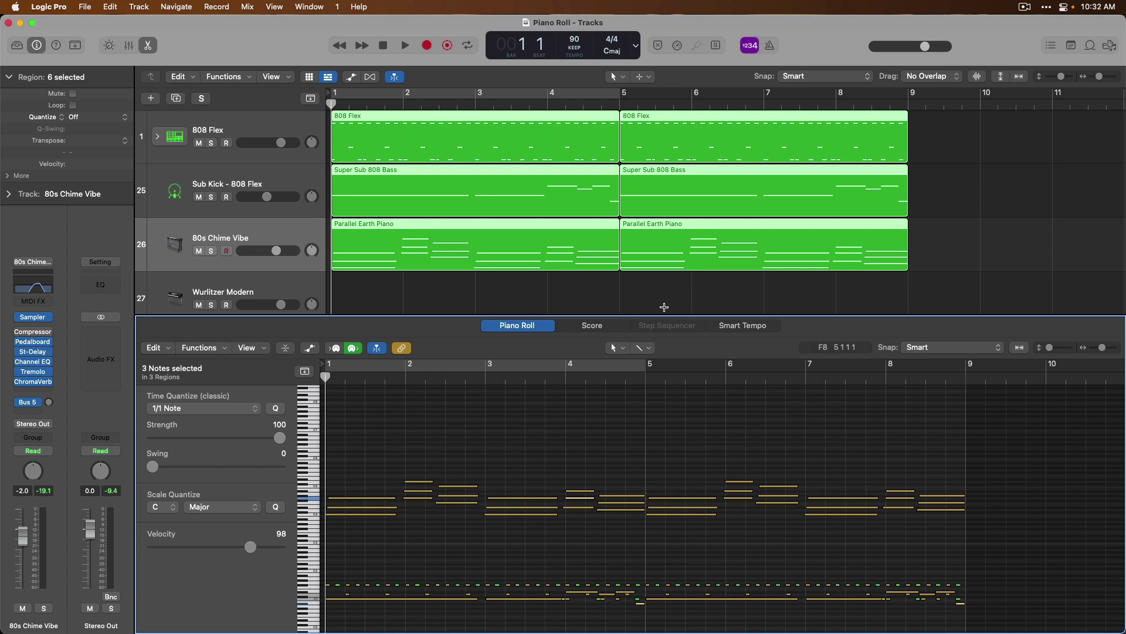
Display only the second Parallel Earth Piano region and the first Super Sub 808 Bass region together in the Piano Roll.
left_click(673, 285)
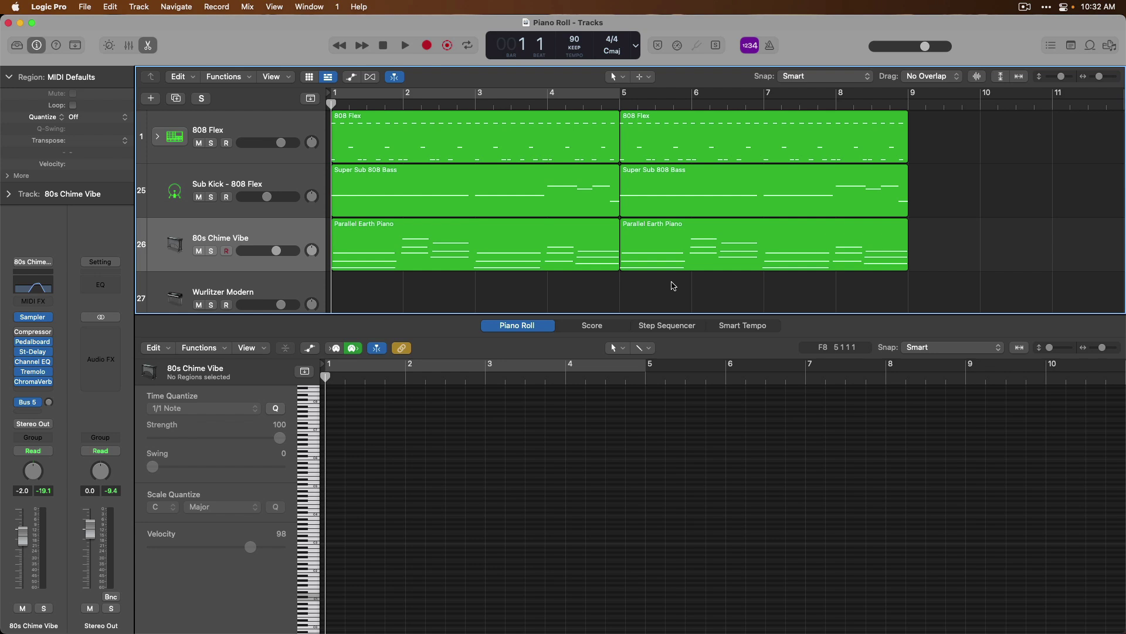
left_click(681, 226)
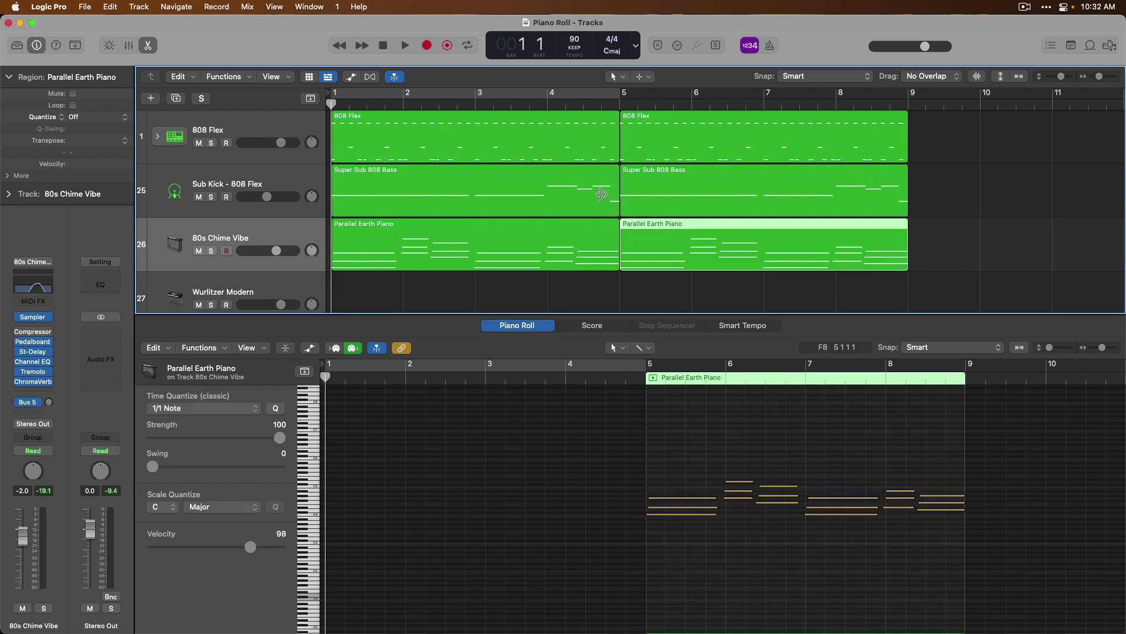
left_click(545, 166, "shift")
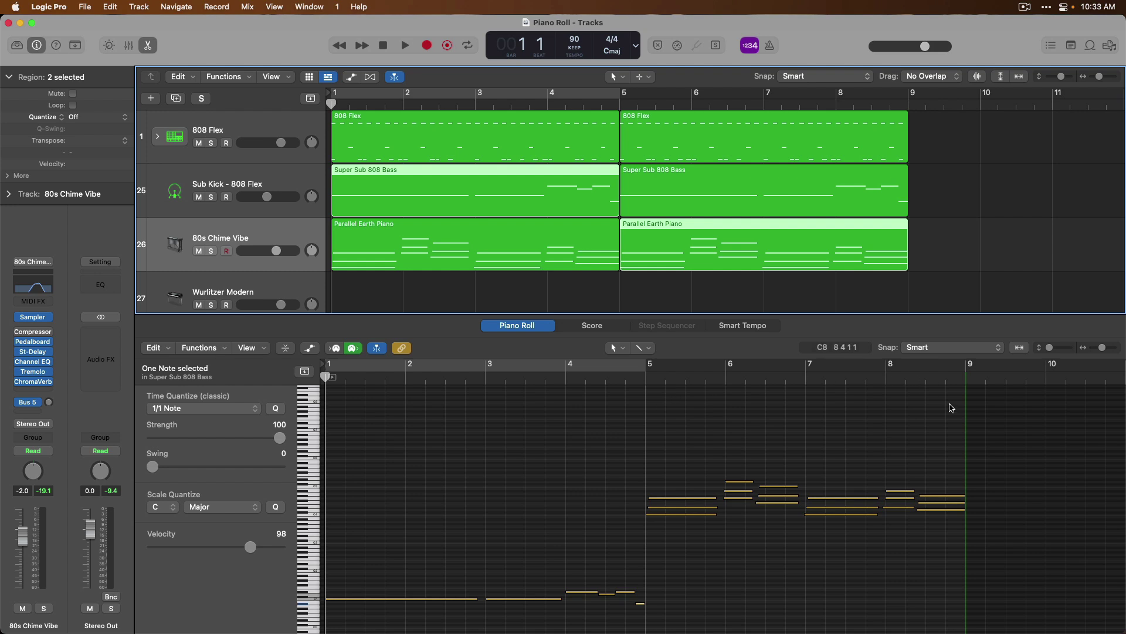
scroll(951, 409, "right", 1)
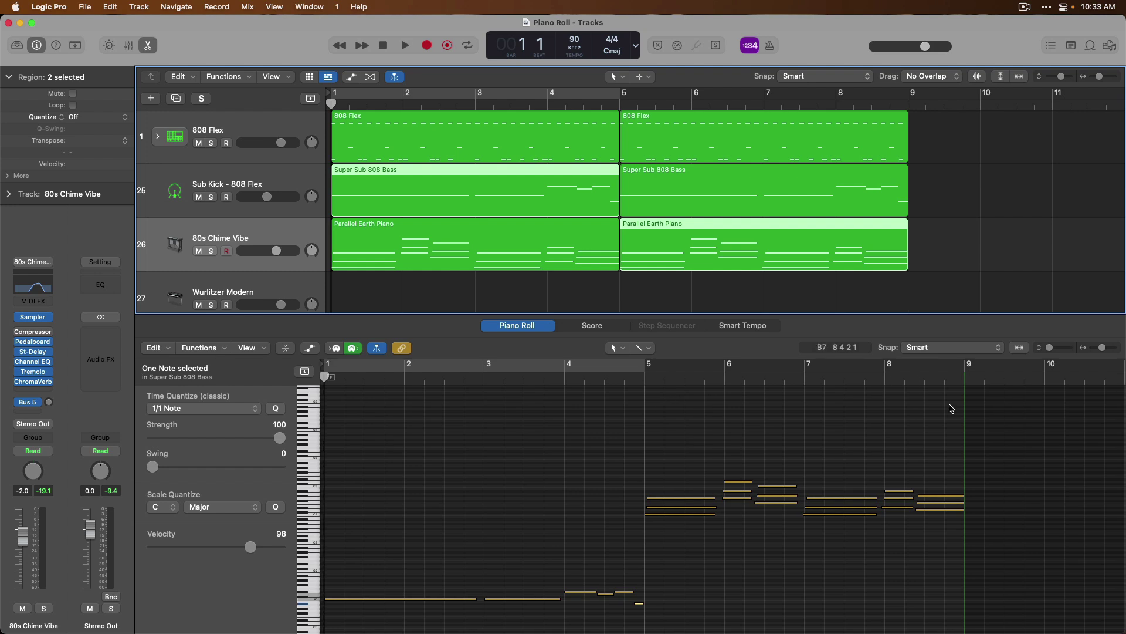
Show only the second Parallel Earth Piano region in the Piano Roll, preview it in solo and stop the playback.
left_click(897, 264)
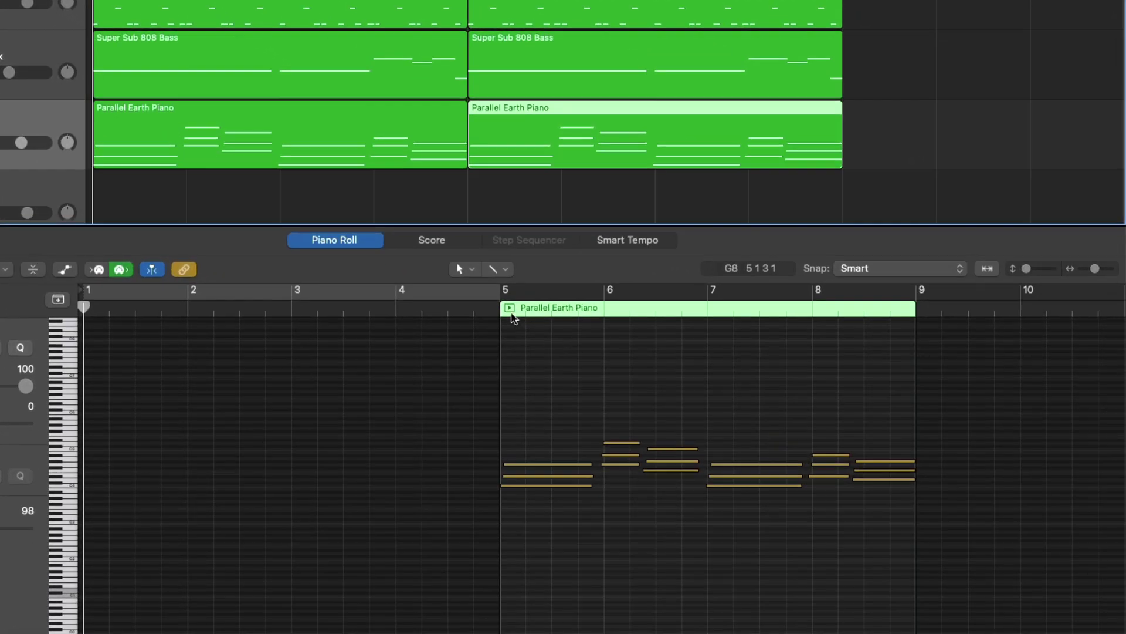
left_click(509, 308)
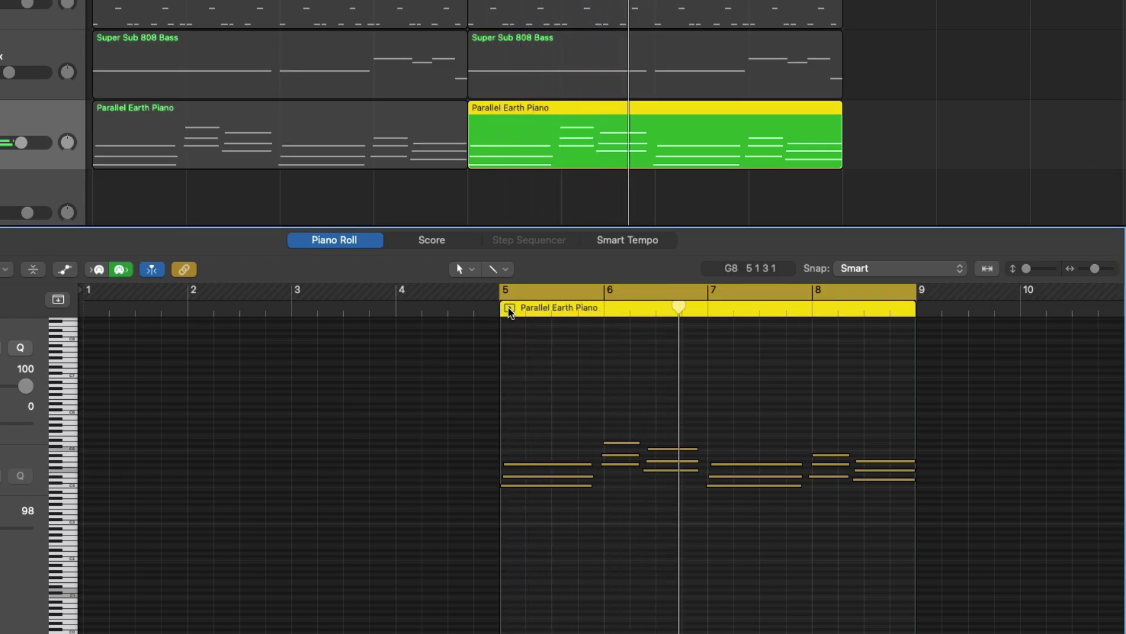
left_click(509, 308)
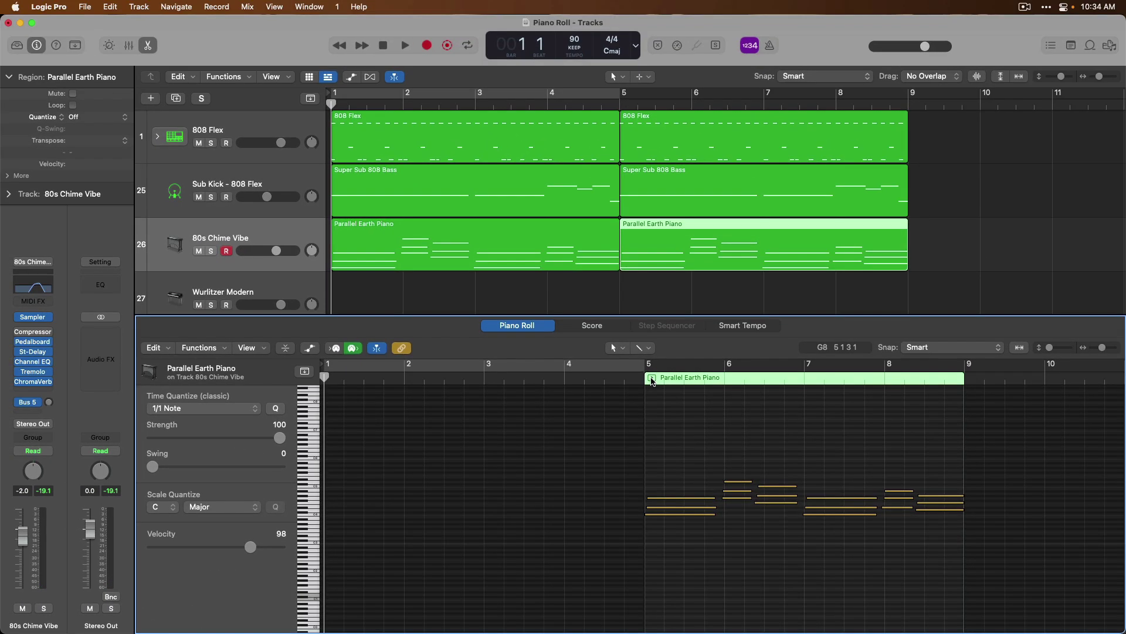
Select all regions and examine their notes from the lowest to the highest octaves in the Piano Roll.
key("super+a")
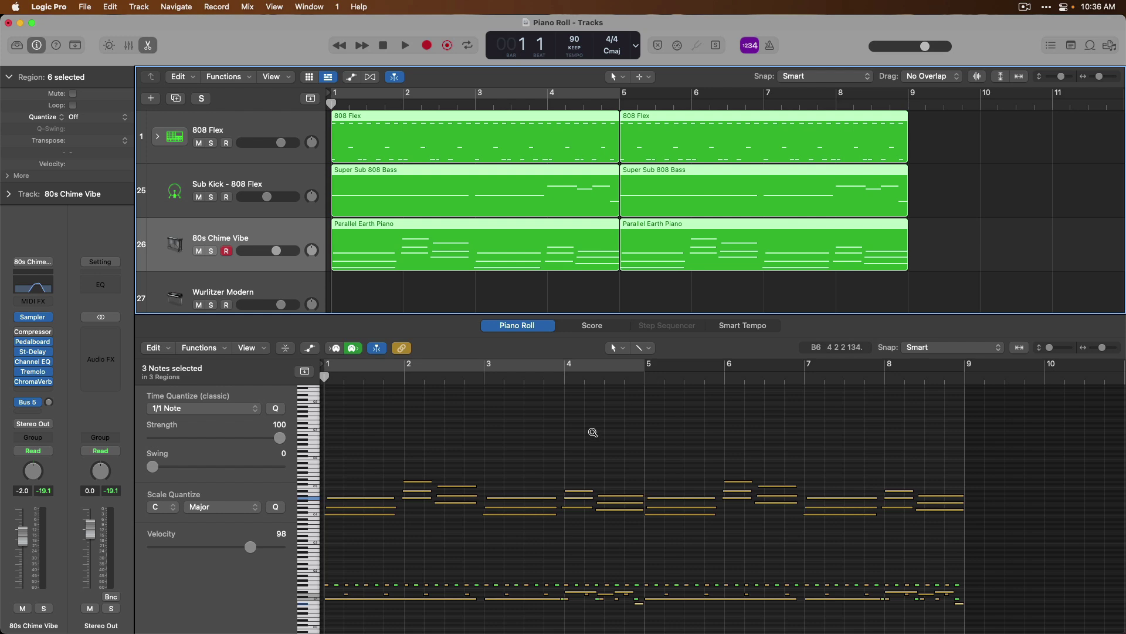
left_click_drag(593, 432, 323, 554)
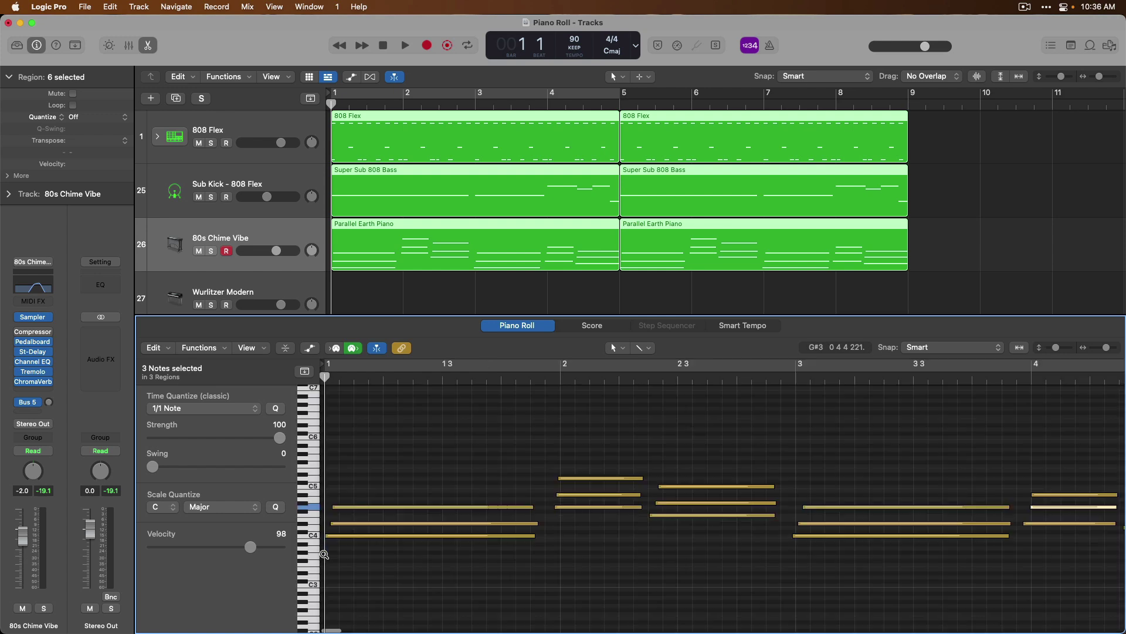
scroll(352, 550, "down", 5)
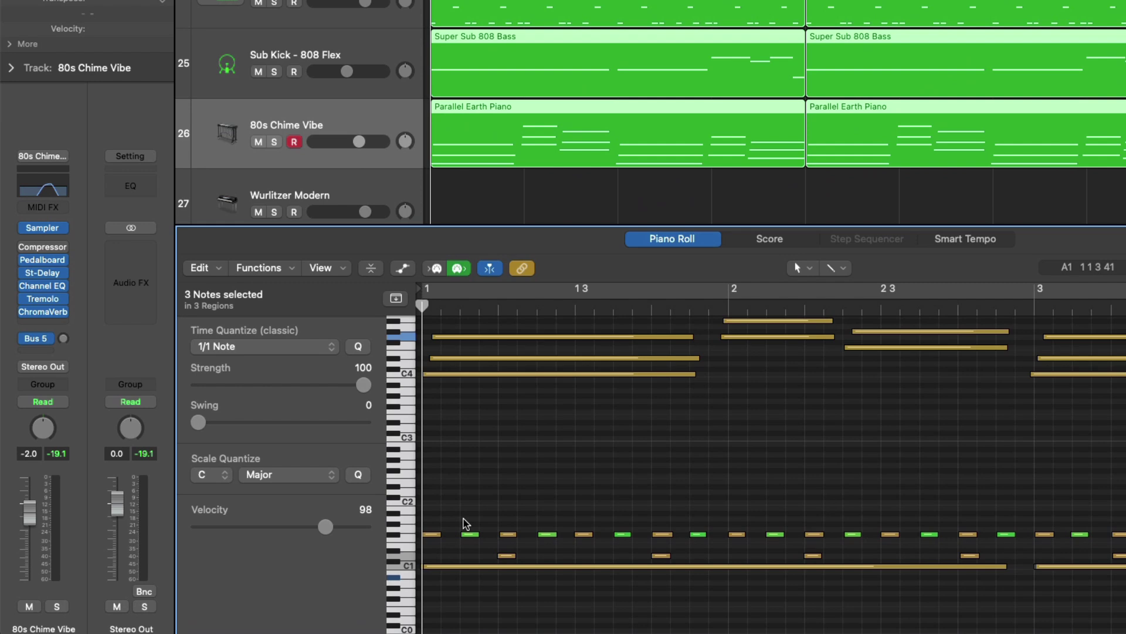
scroll(466, 523, "down", 6)
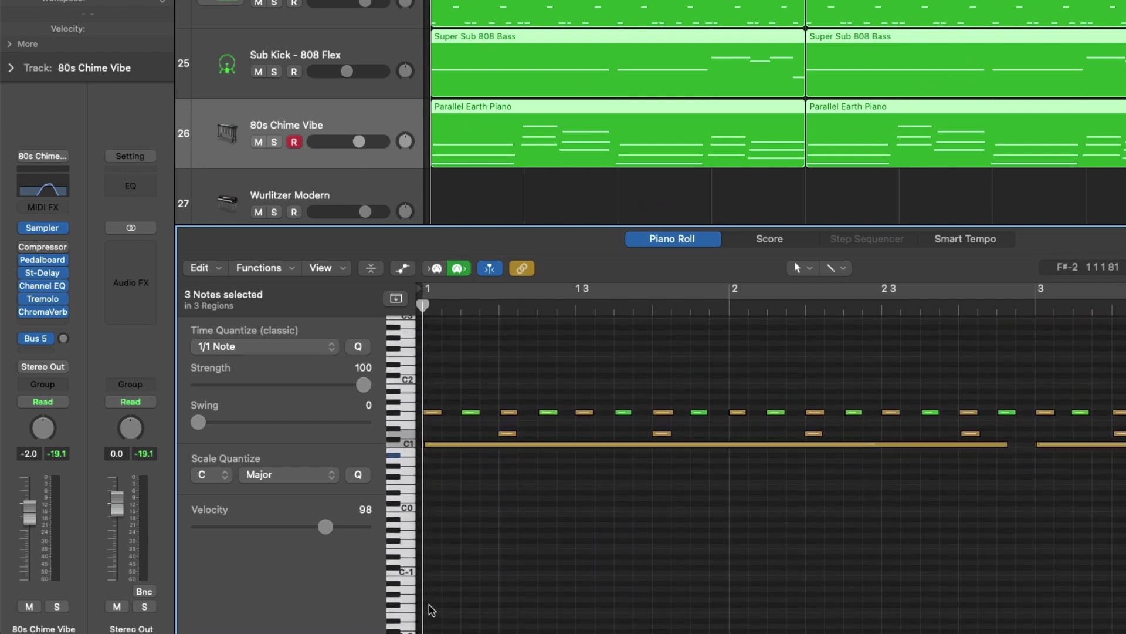
scroll(434, 587, "up", 15)
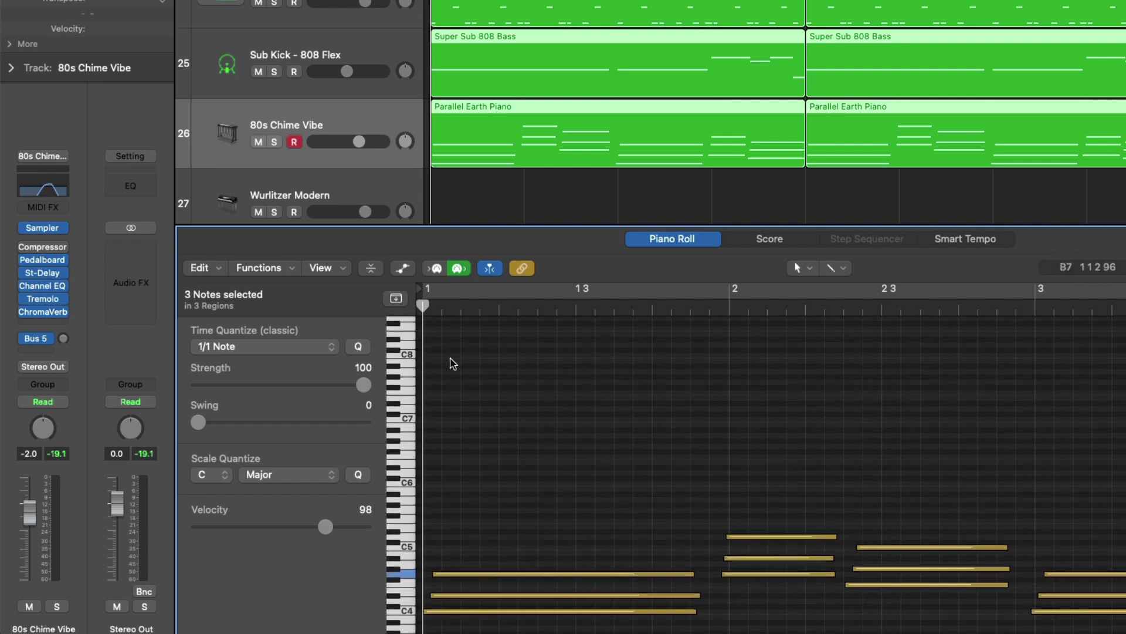
Show both 80s Chime Vibe regions and audition C2, C4 and C5 on the Piano Roll's keyboard.
left_click(398, 118)
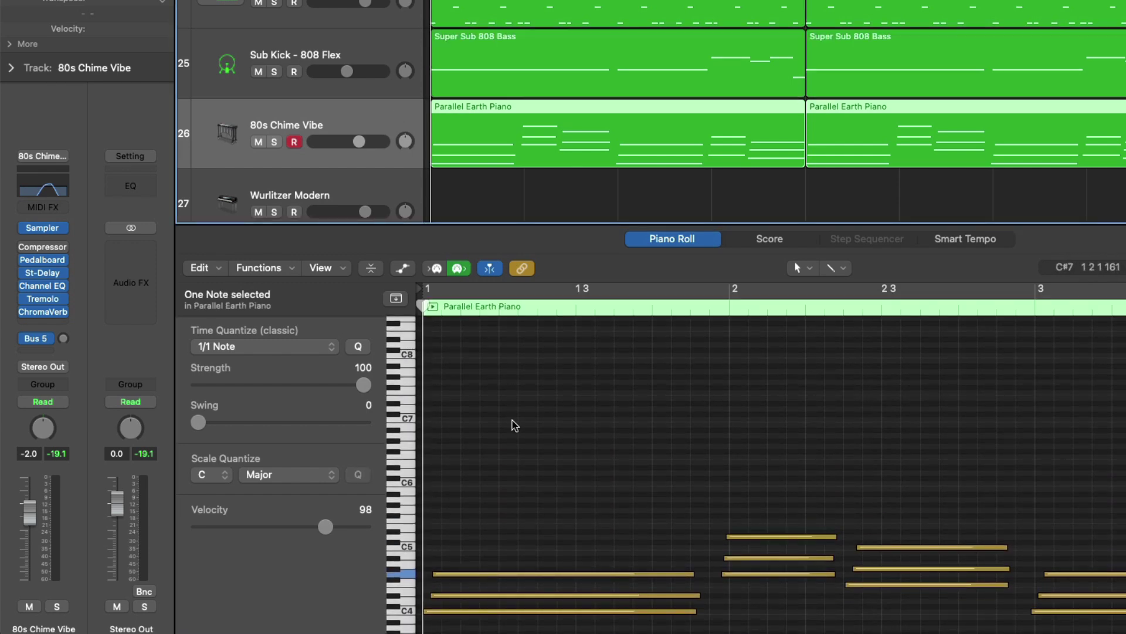
scroll(514, 428, "down", 10)
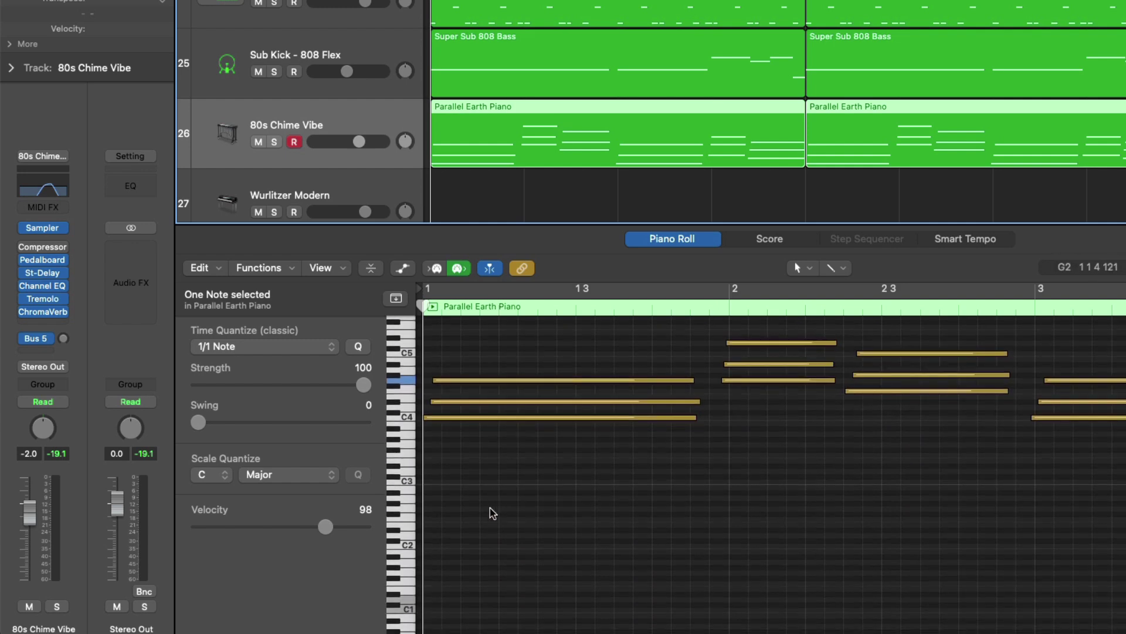
left_click(410, 549)
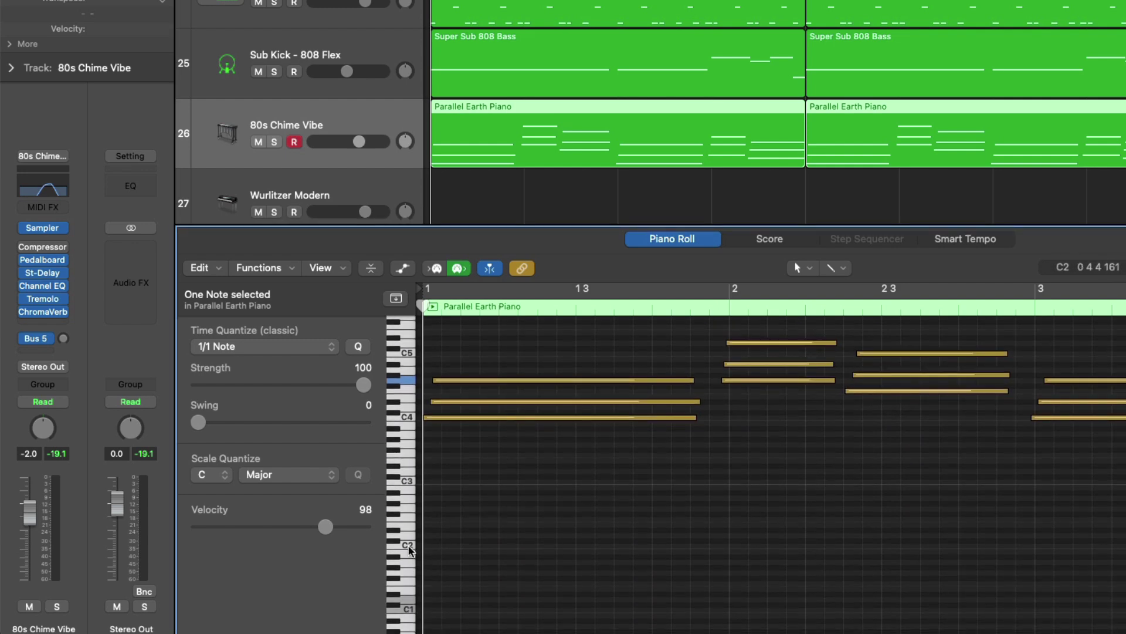
left_click(410, 549)
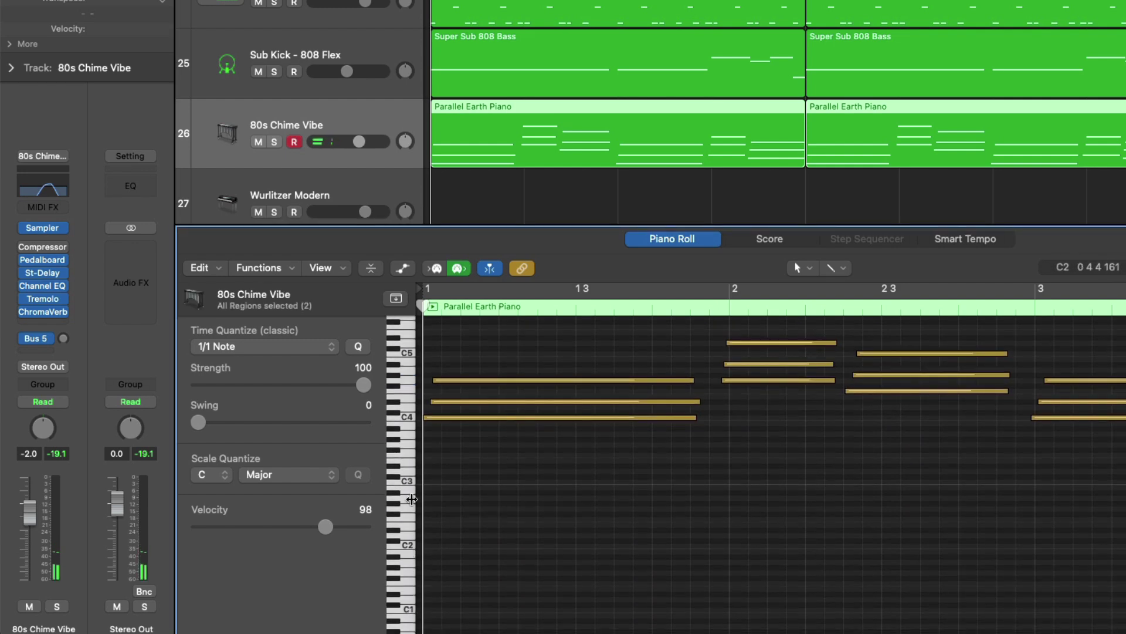
left_click(410, 421)
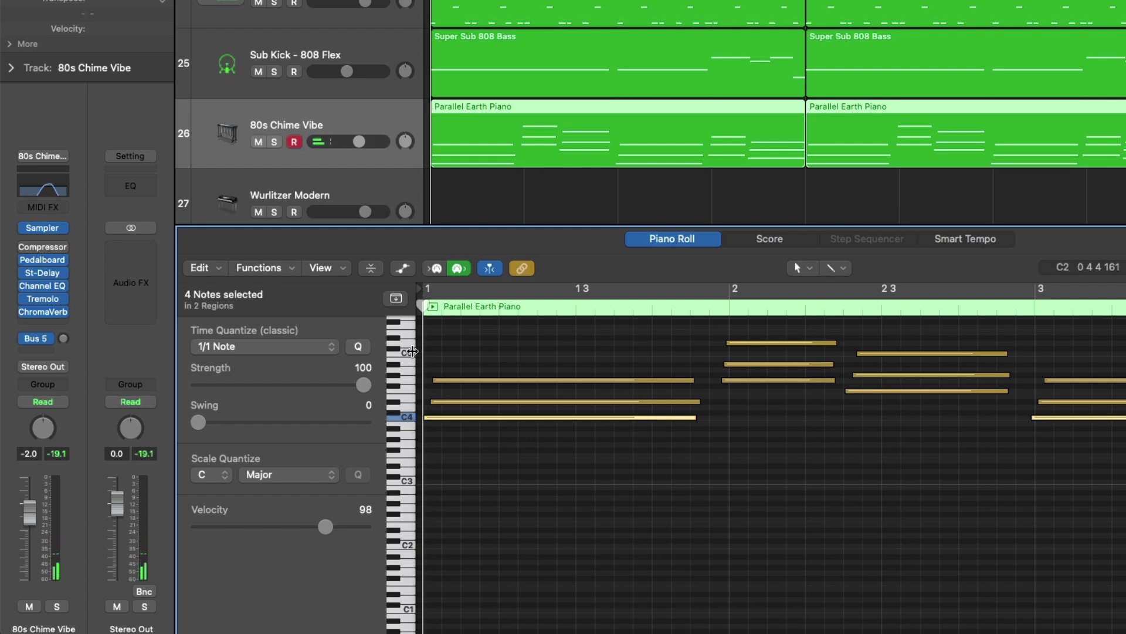
left_click(405, 354)
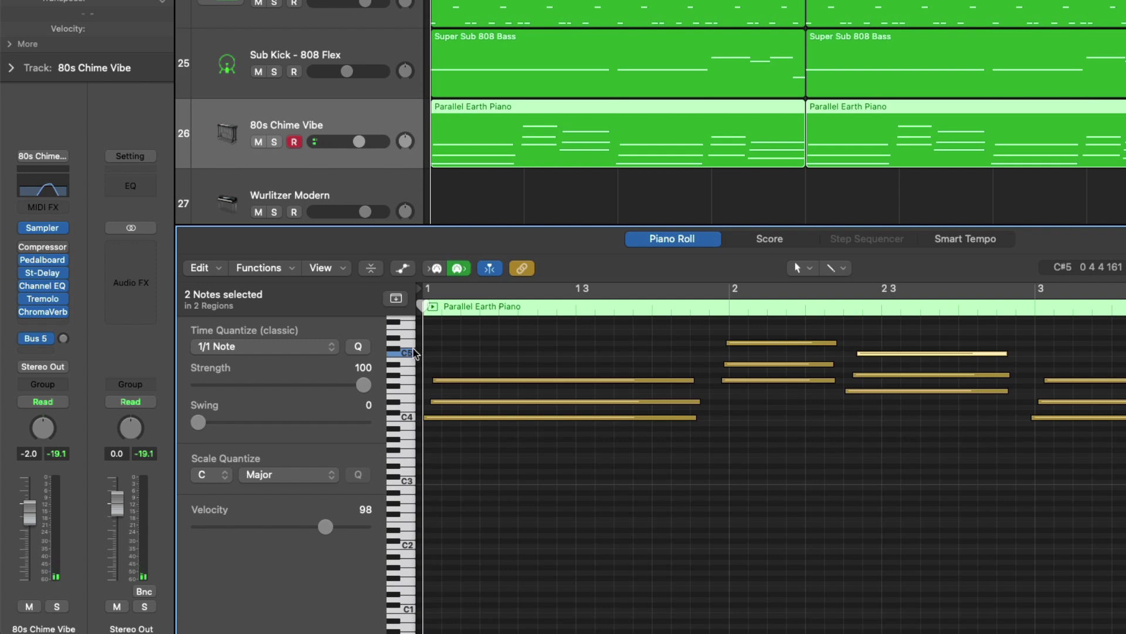
Narrow the Piano Roll's inspector slightly and select all C4 notes in both Parallel Earth Piano regions.
mouse_move(417, 352)
left_mouse_down()
mouse_move(500, 339)
mouse_move(398, 346)
left_mouse_up()
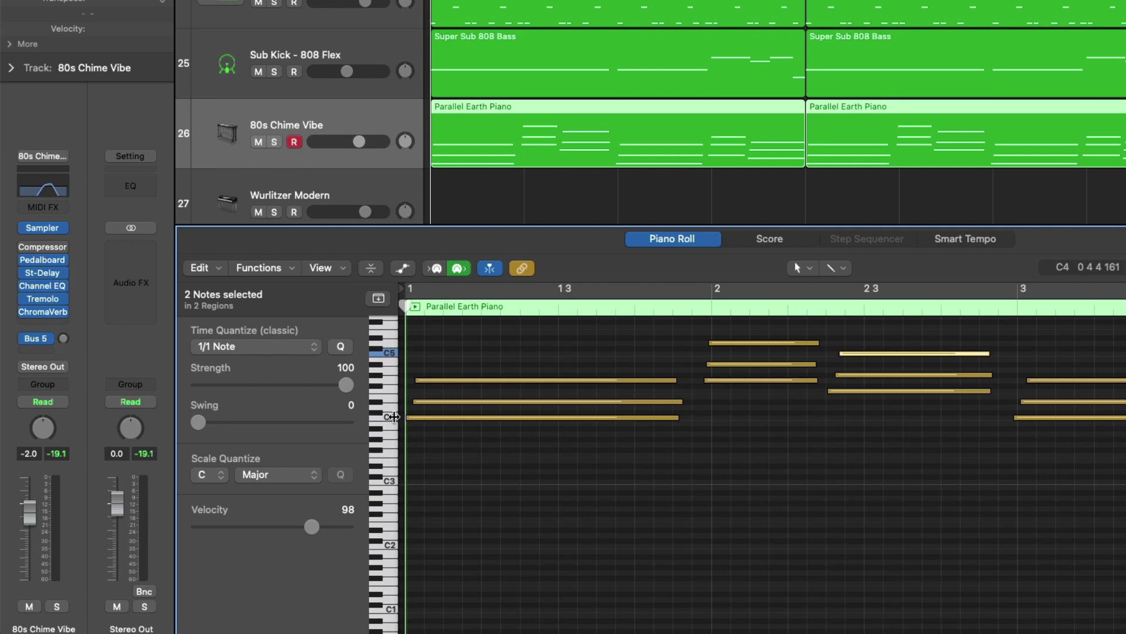
left_click(393, 416)
key("super+Left")
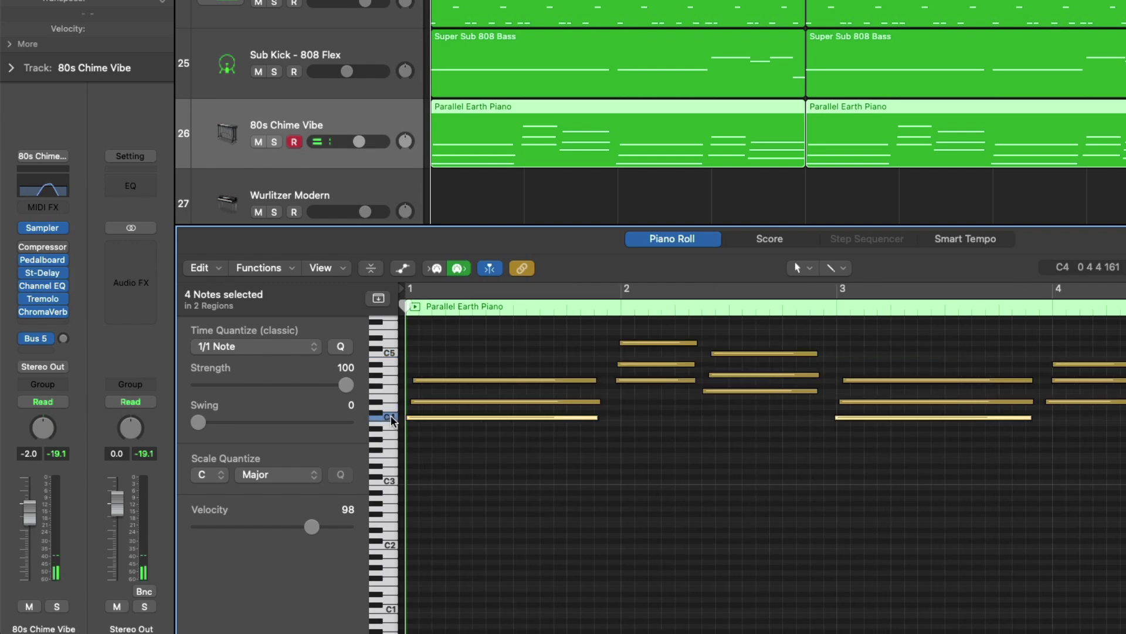
key("super+Left")
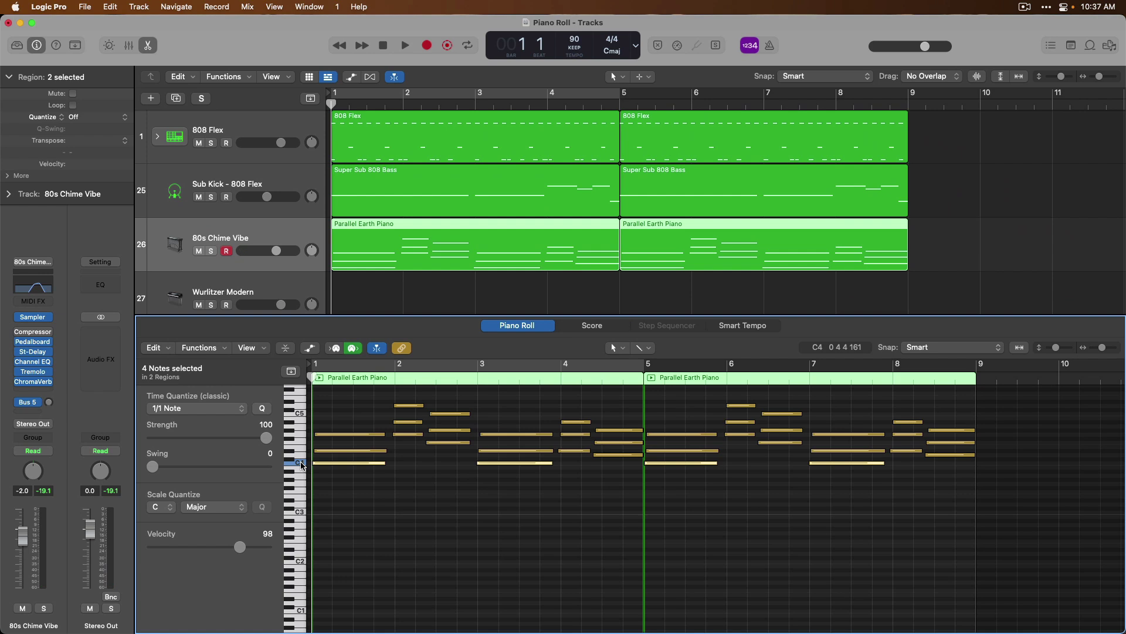
Audition individual C4, E4, G4 and C5 notes in the first Parallel Earth Piano region.
left_click(332, 465)
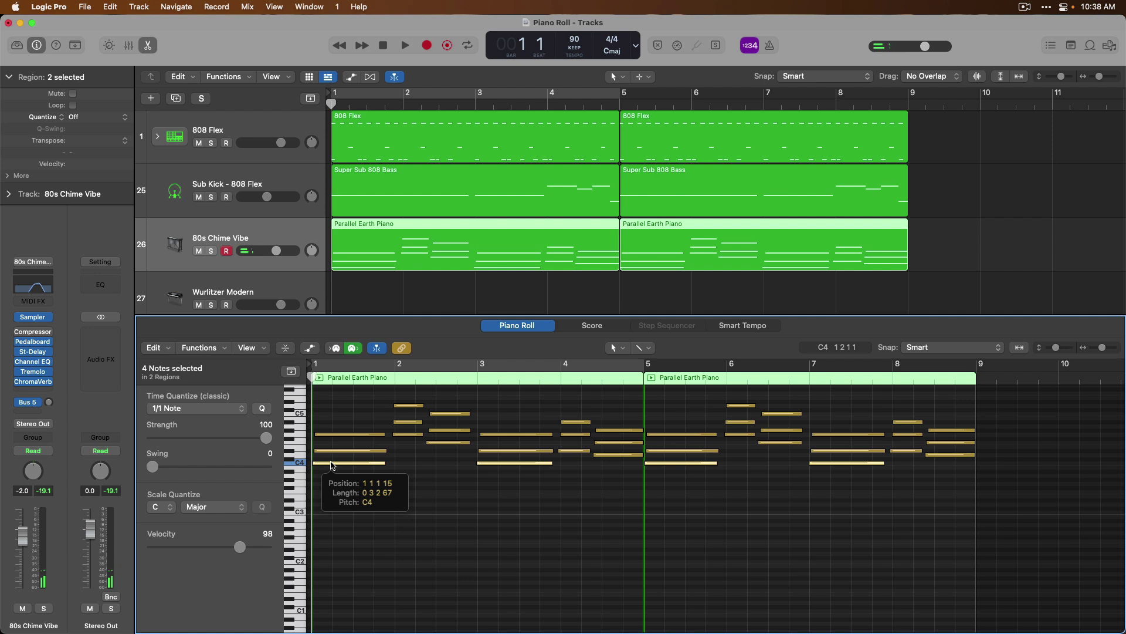
mouse_move(332, 465)
left_mouse_down()
mouse_move(330, 492)
mouse_move(338, 474)
left_mouse_up()
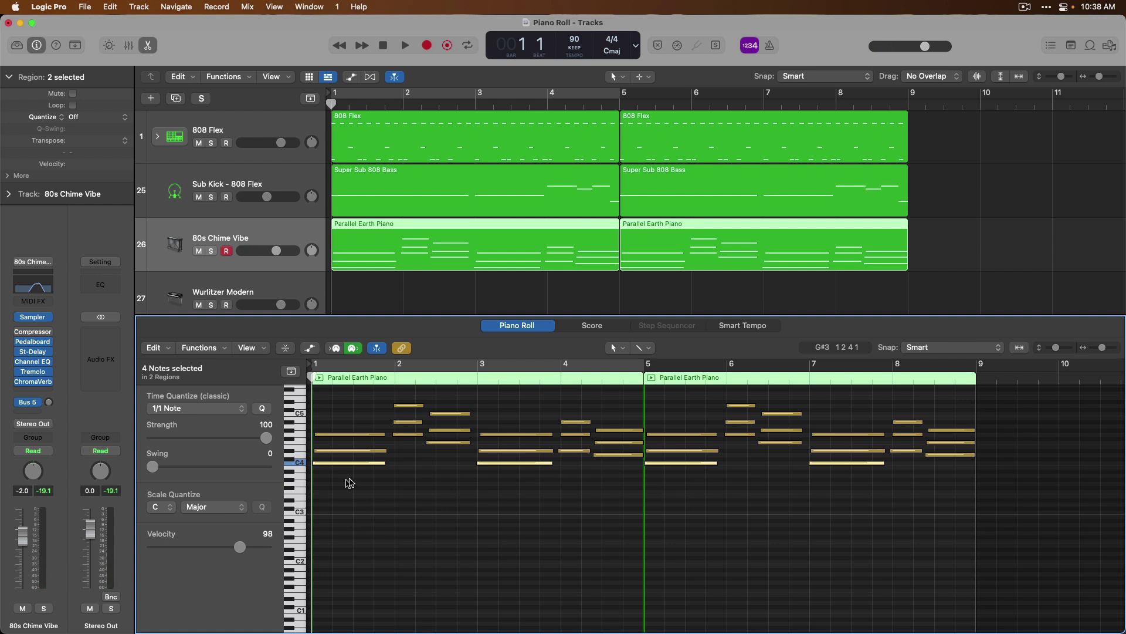
left_click(376, 450)
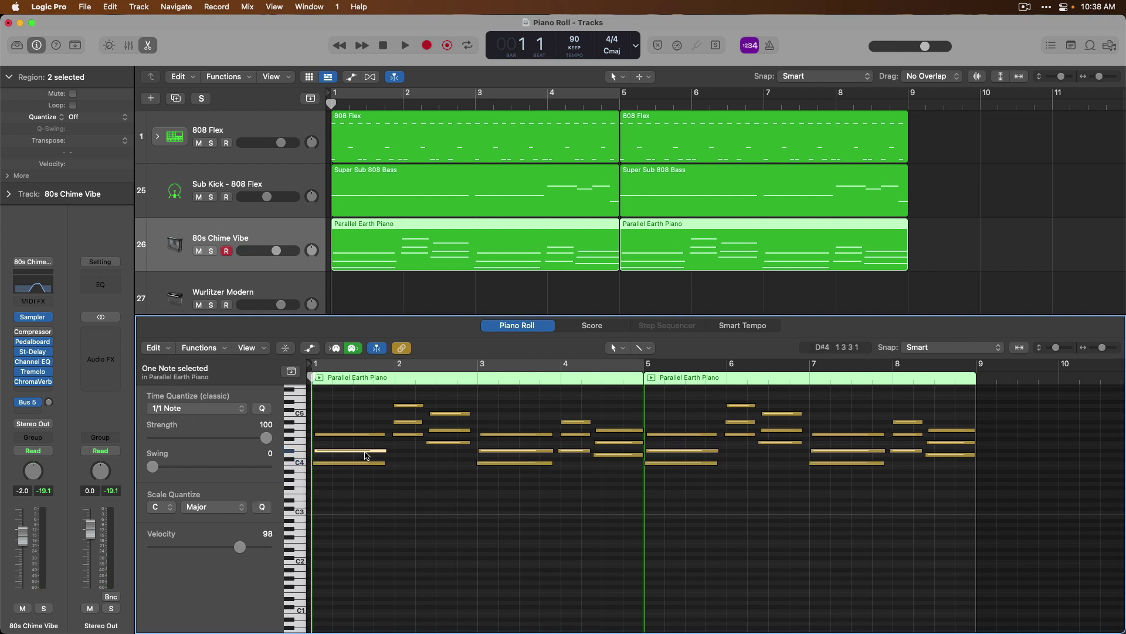
left_click(409, 435)
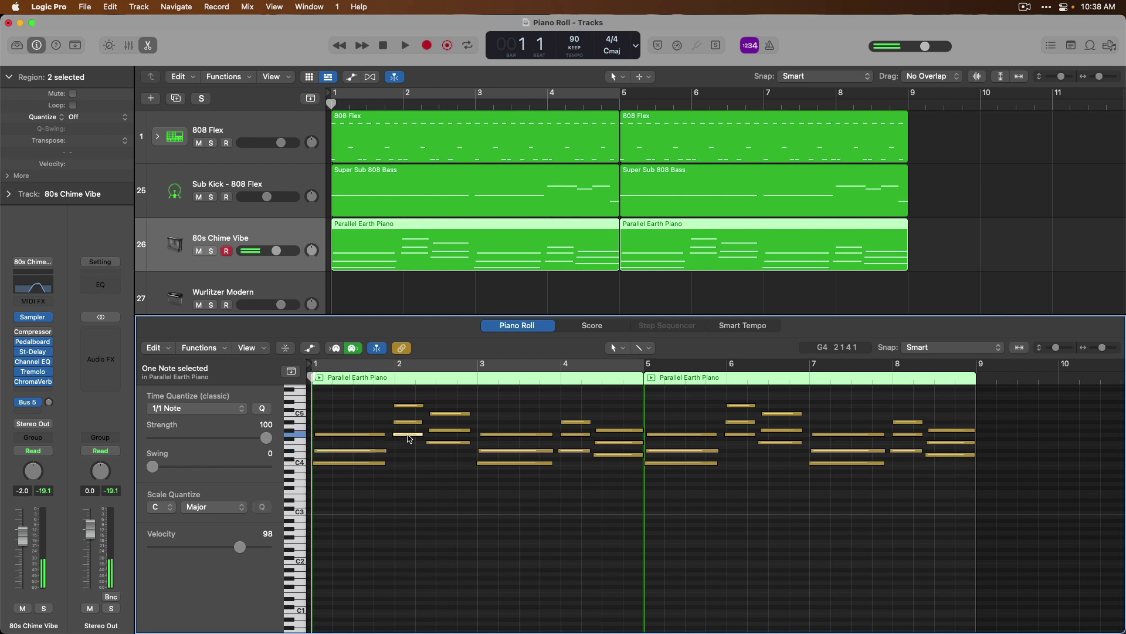
left_click(456, 414)
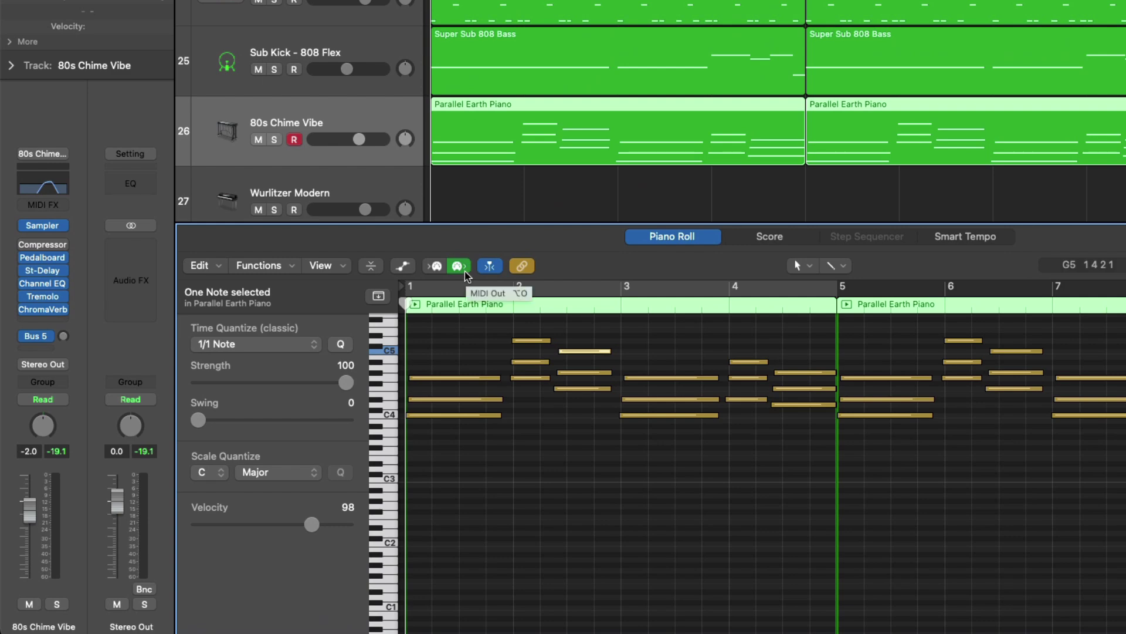
Turn off MIDI Out, select single notes in bars 1 and 2 of the first Parallel Earth Piano region, and turn MIDI Out on again.
left_click(467, 273)
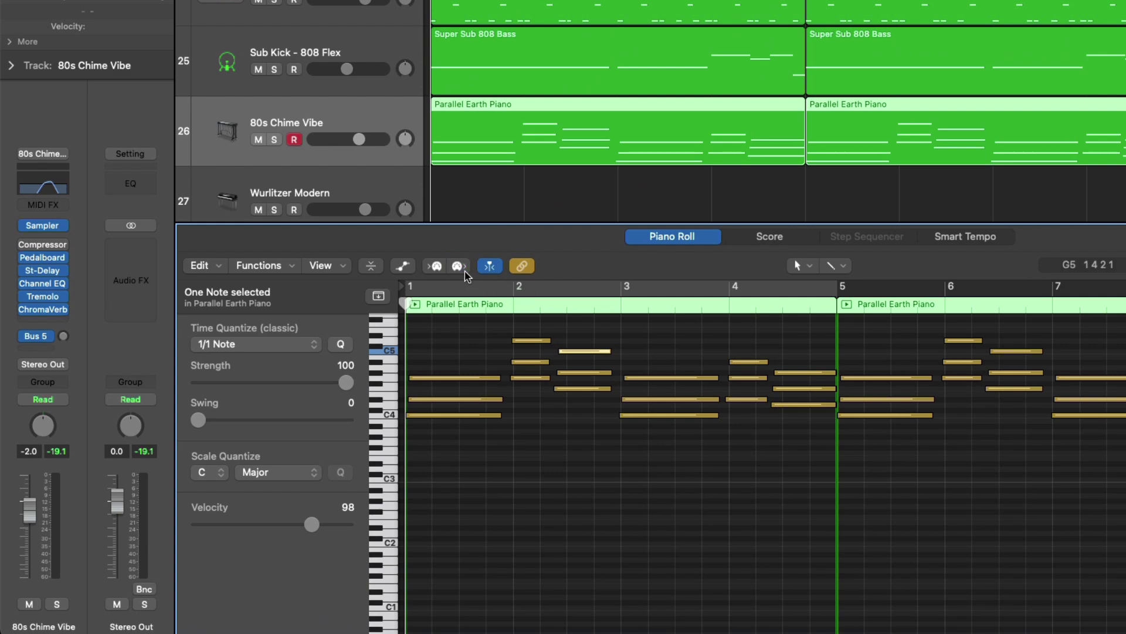
left_click(472, 415)
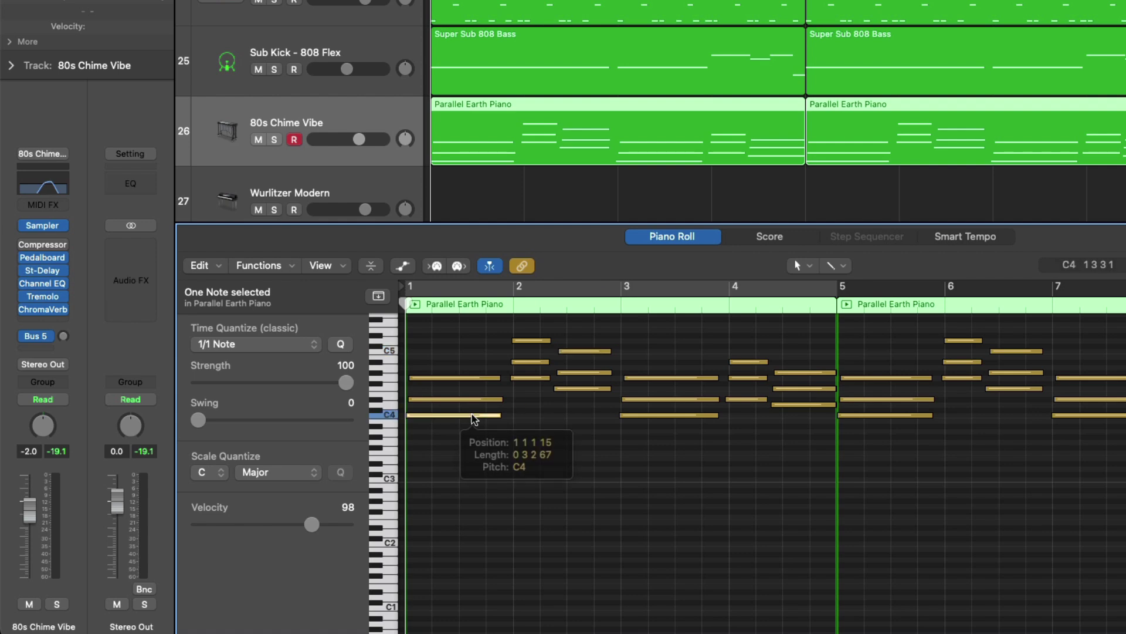
left_click(576, 388)
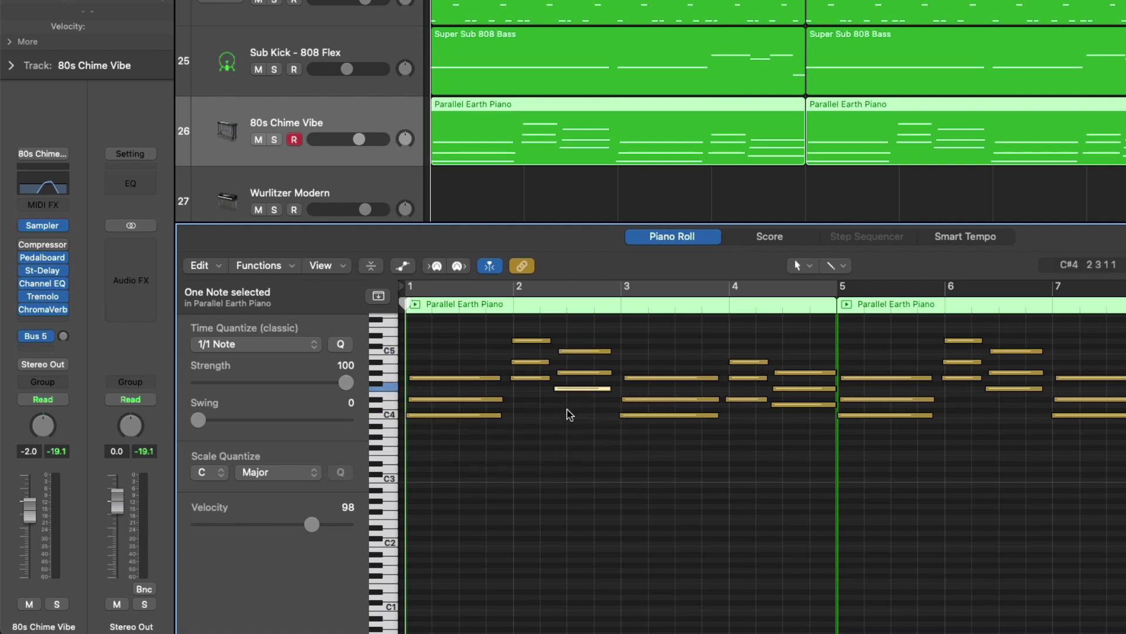
left_click(459, 265)
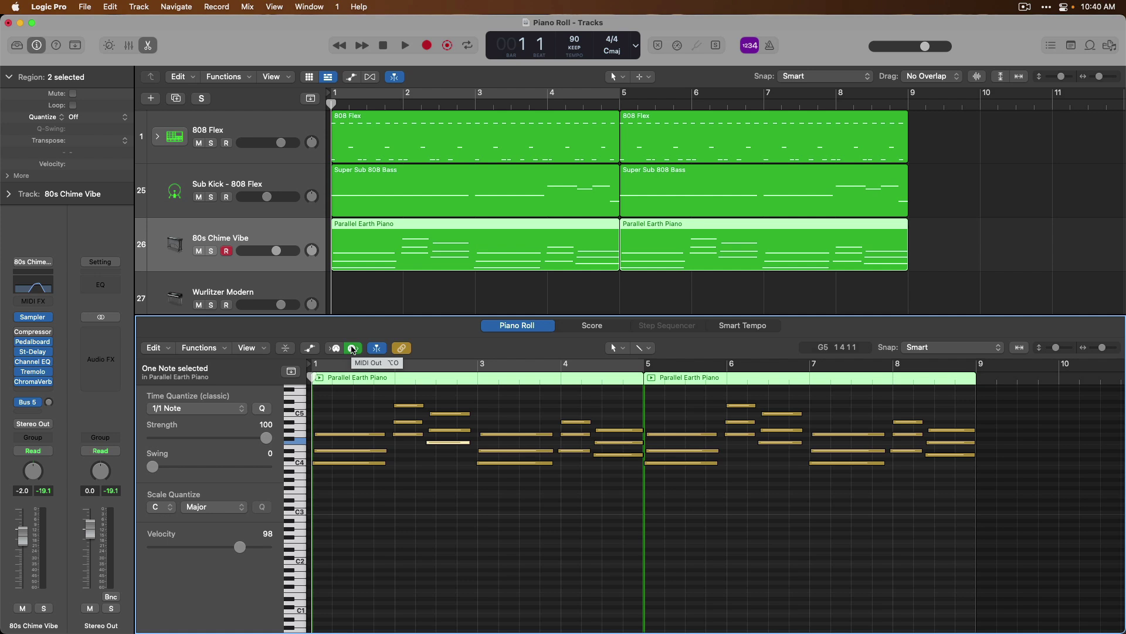
Select the Wurlitzer Modern track and create an empty one-bar MIDI region on it at bar 1.
left_click(299, 290)
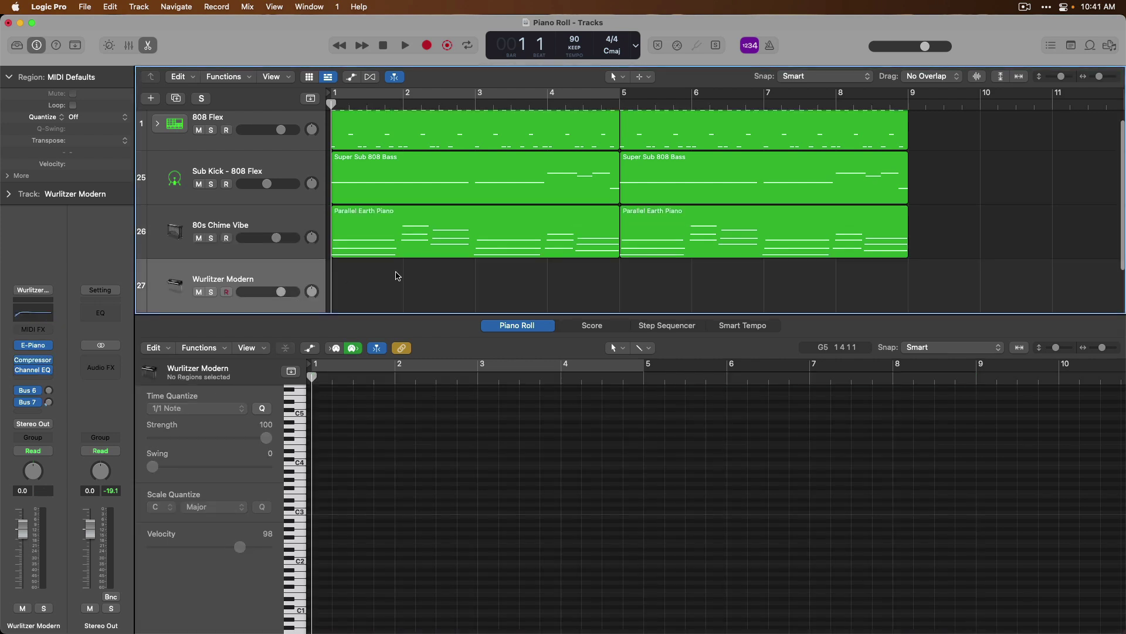
scroll(455, 282, "down", 2)
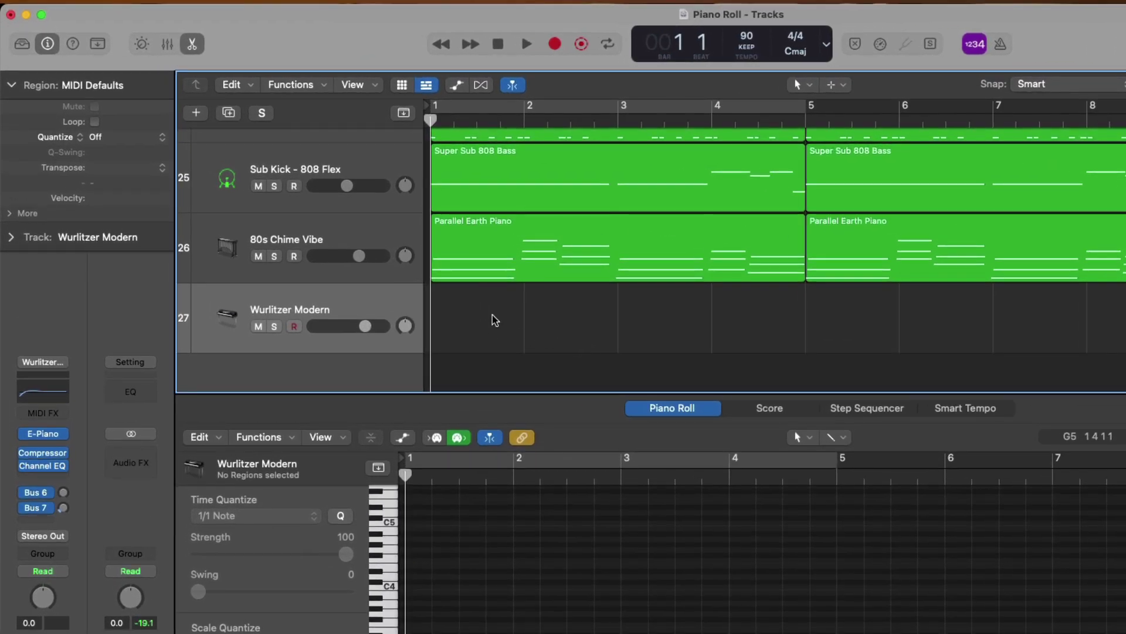
right_click(495, 319)
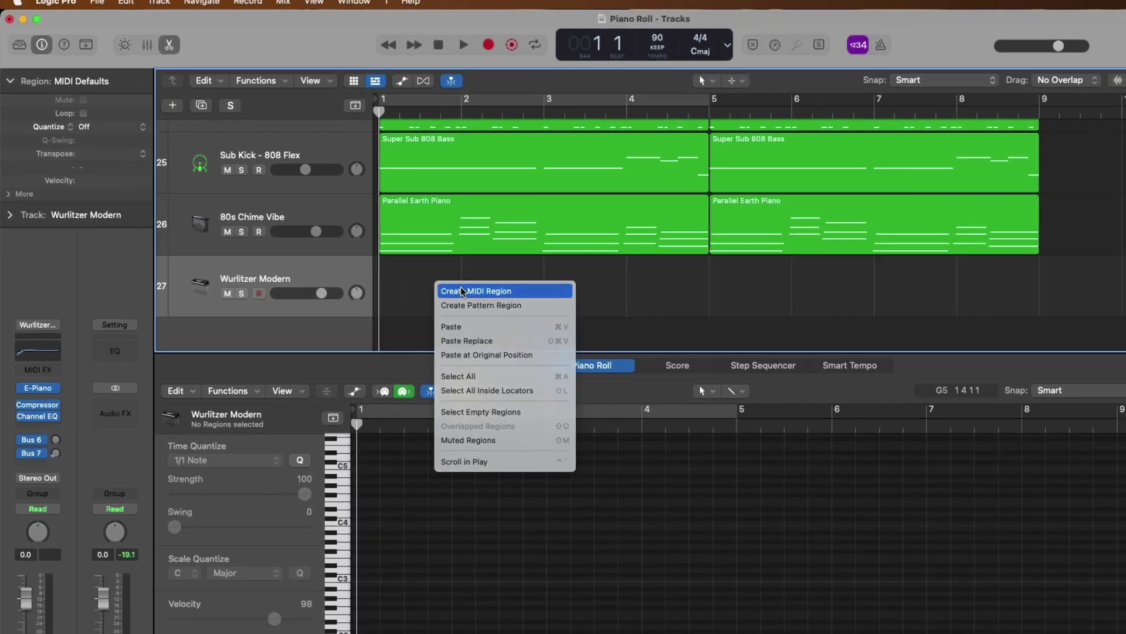
left_click(525, 324)
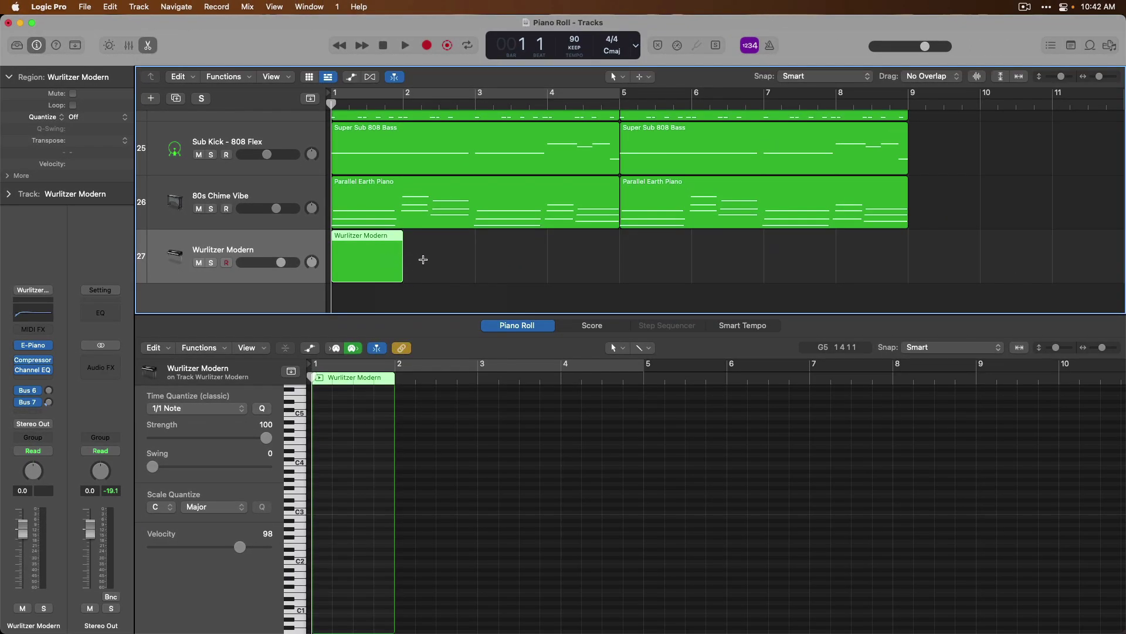
Draw C3 and a higher overlapping note in bar 1, and resize the Wurlitzer Modern region to end at bar 5, then at bar 4.
left_click(325, 513)
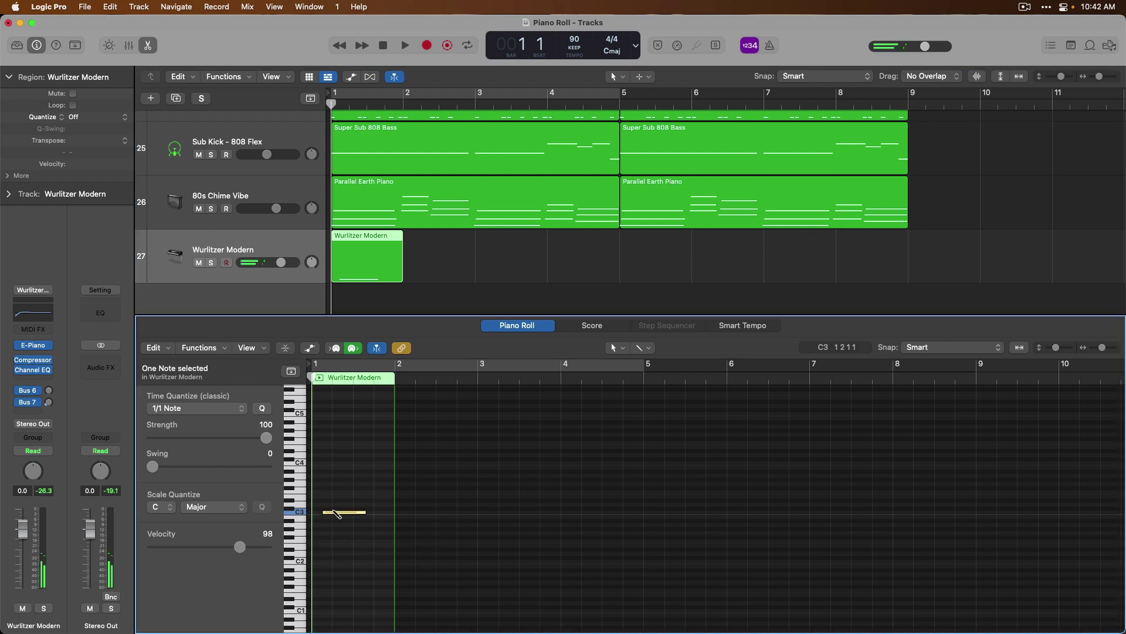
left_click(339, 500)
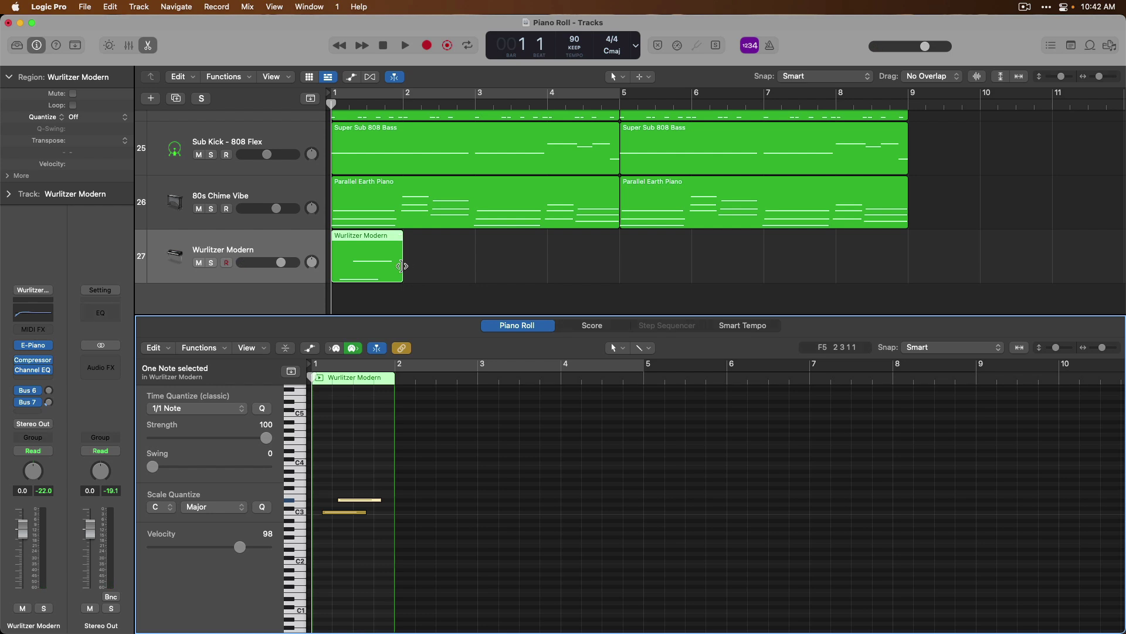
left_click_drag(403, 270, 617, 277)
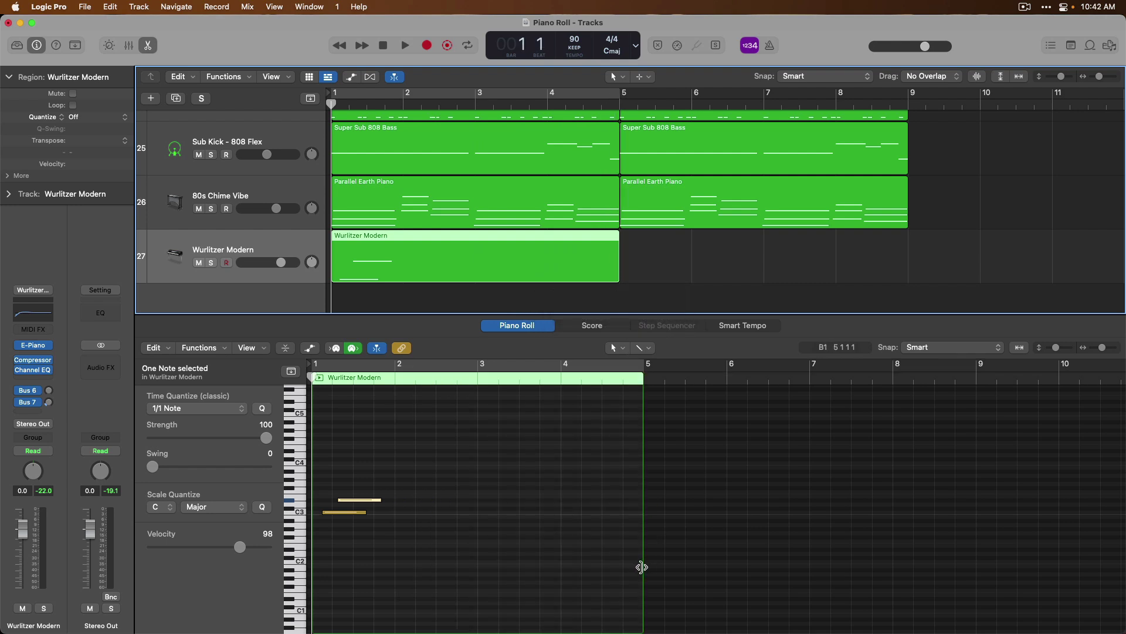
left_click_drag(642, 567, 563, 568)
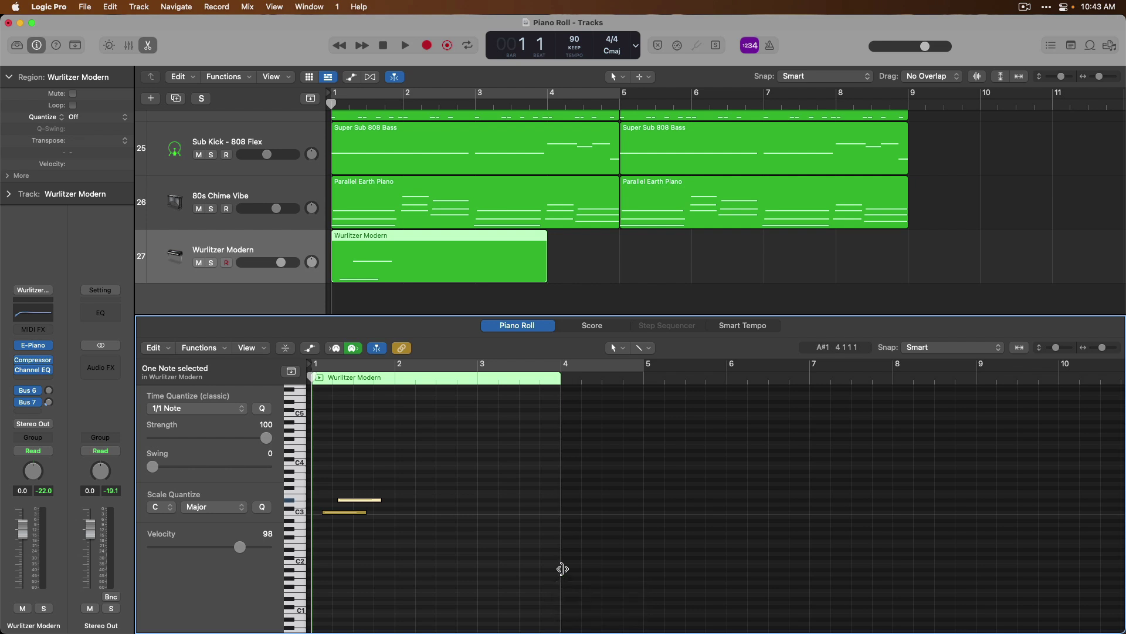
Delete the Wurlitzer Modern region containing the two drawn notes.
left_click(575, 251)
left_click(543, 247)
key("Delete")
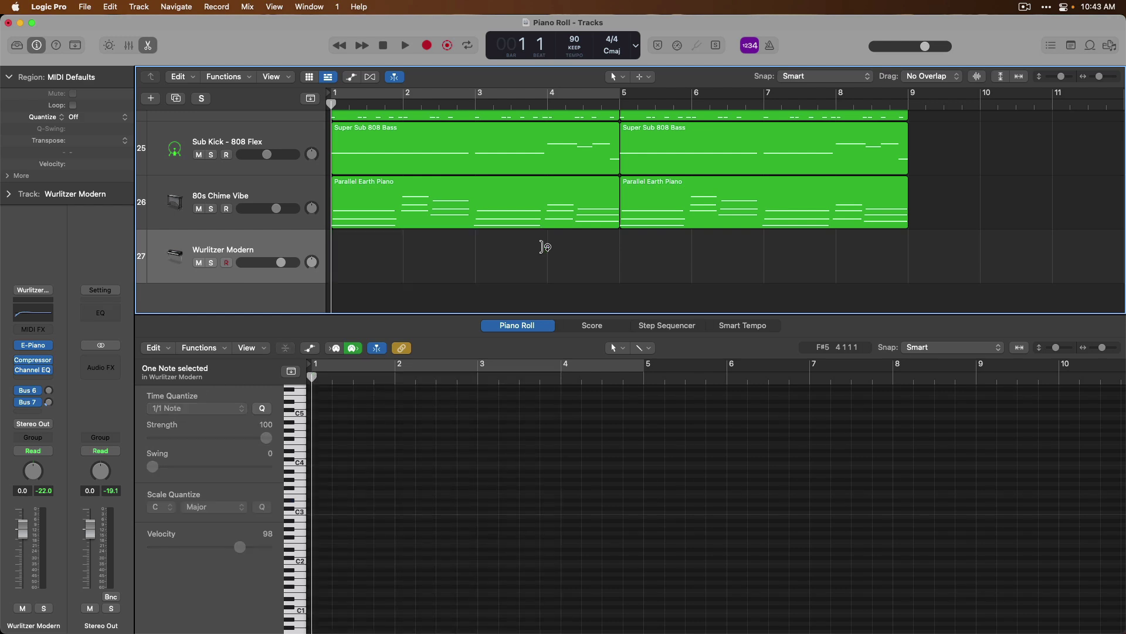
Use the Pencil Tool to create a region at bar 1 of the Wurlitzer Modern track, extend it to bar 5 and shorten it to bar 4.
key("t")
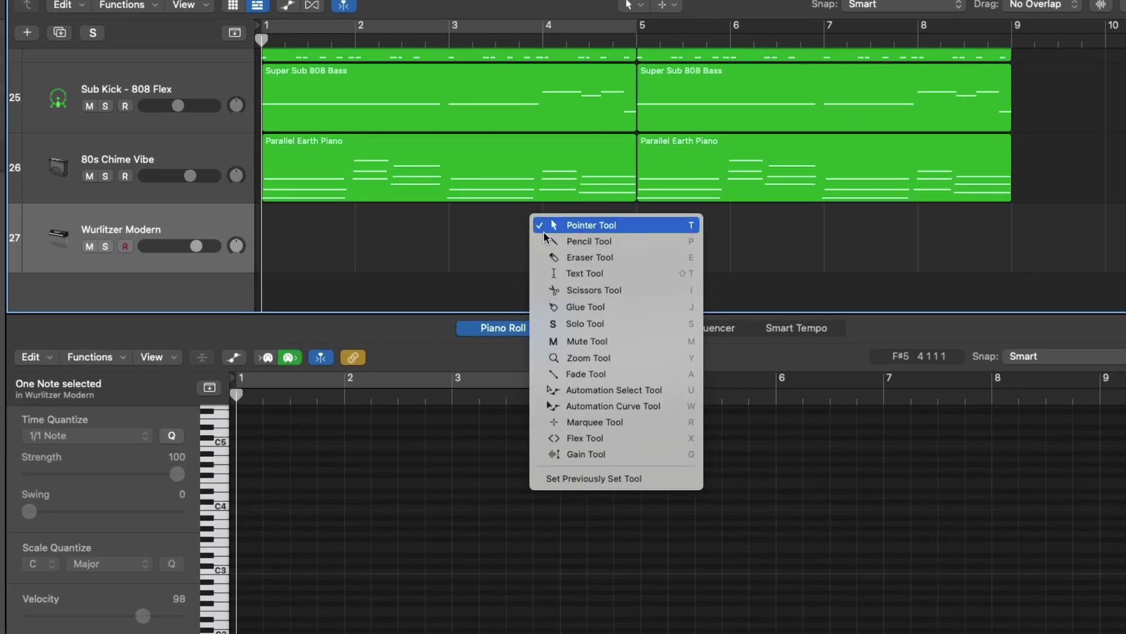
left_click(546, 241)
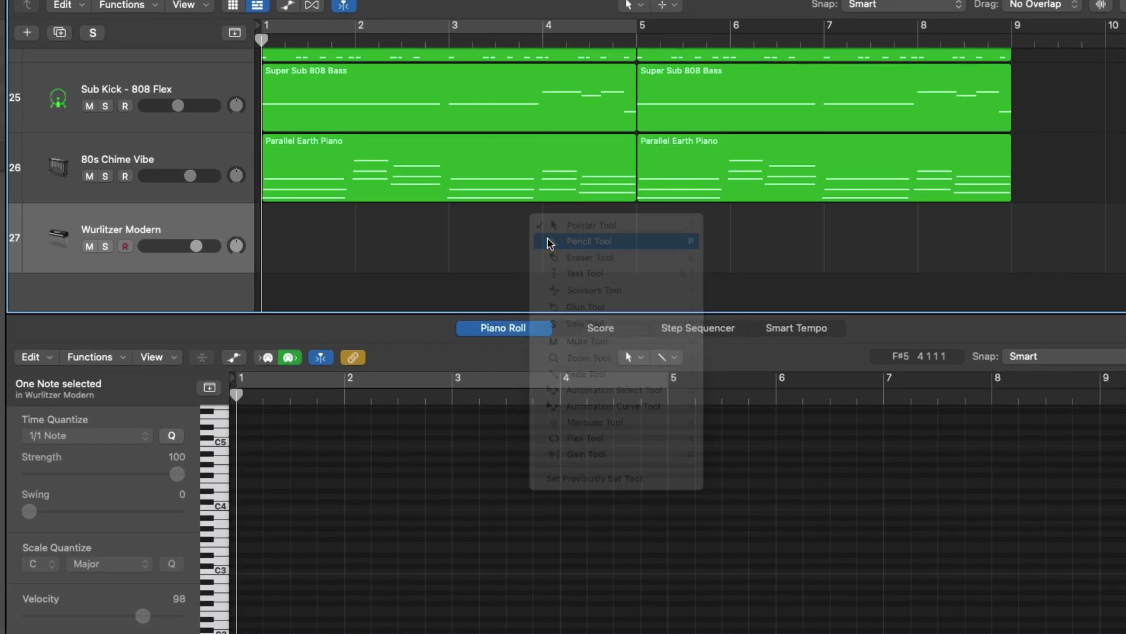
left_click(333, 233)
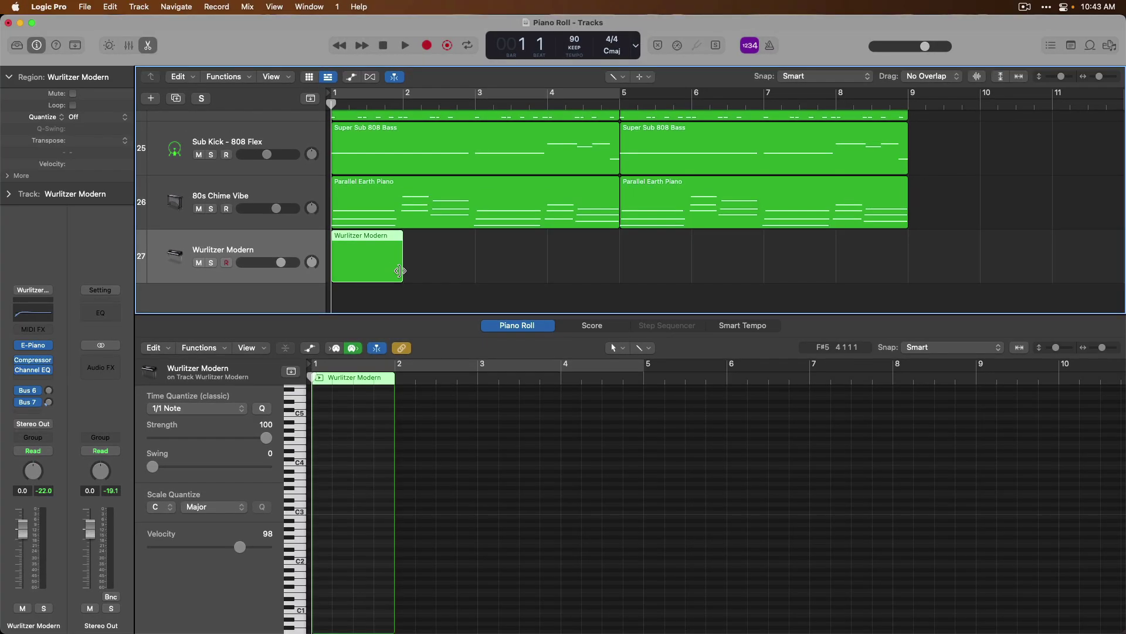
left_click_drag(401, 271, 620, 272)
left_click_drag(642, 581, 559, 569)
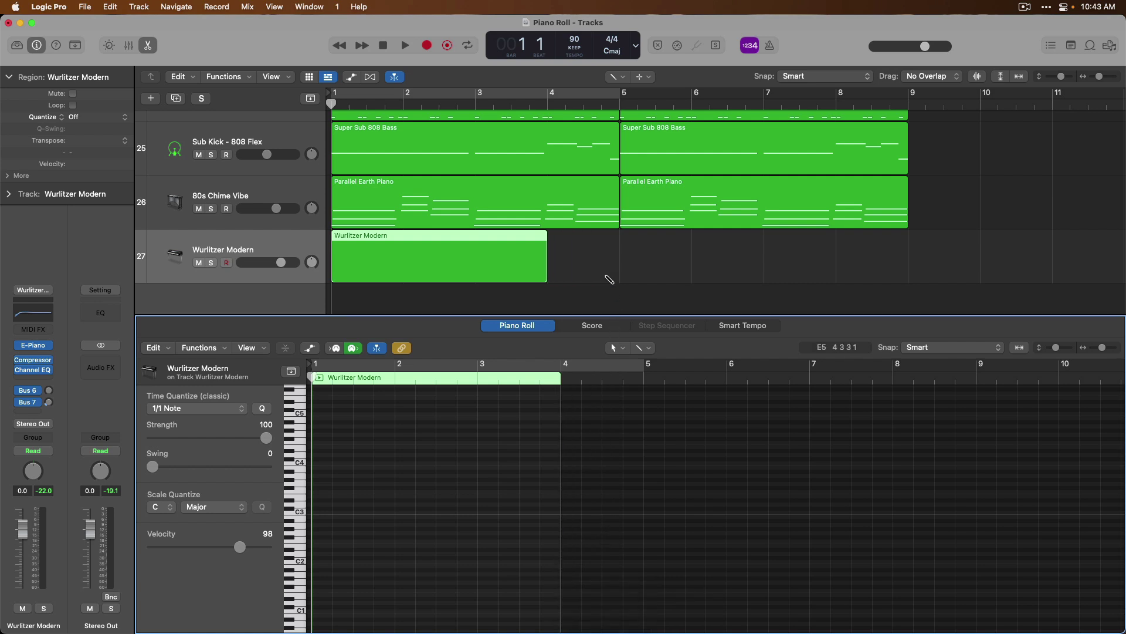
Return to the Pointer Tool and delete the empty Wurlitzer Modern region.
key("t")
left_click(599, 249)
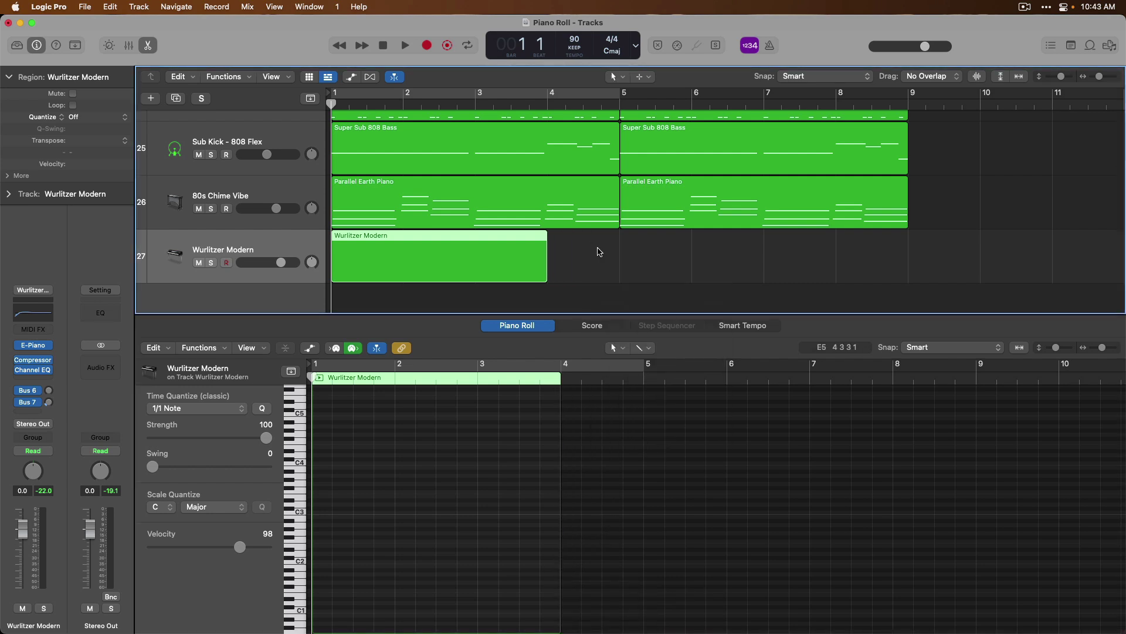
key("Delete")
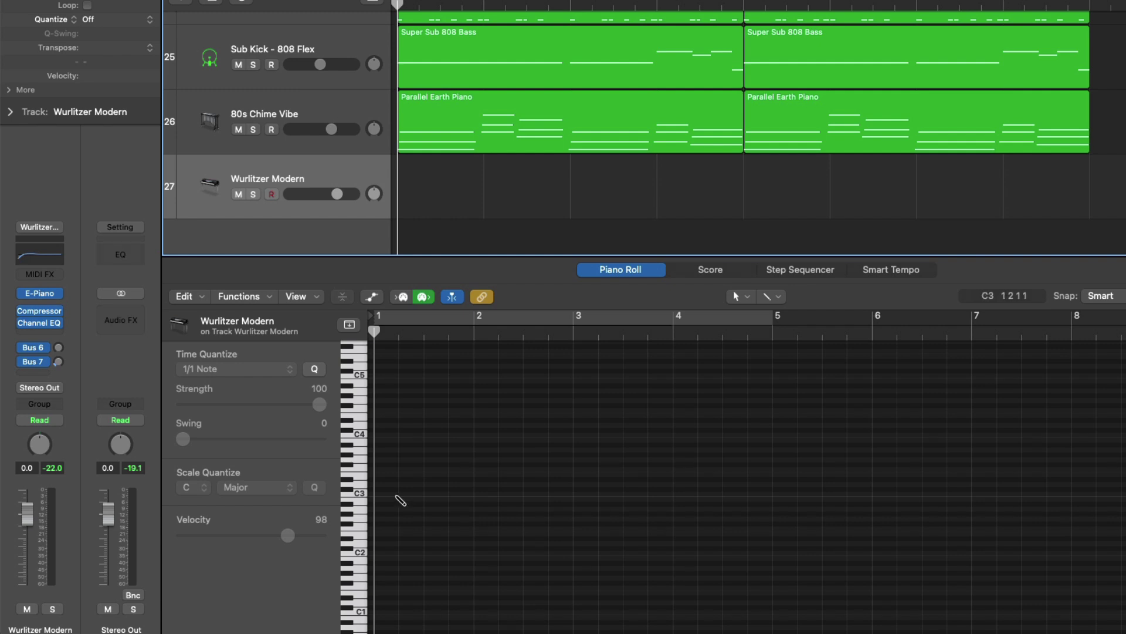
Create a three-bar Wurlitzer Modern region by drawing C3, E3 and G3 on beat 2 of bars 1, 2 and 3 in the Piano Roll.
left_click(394, 494, "super")
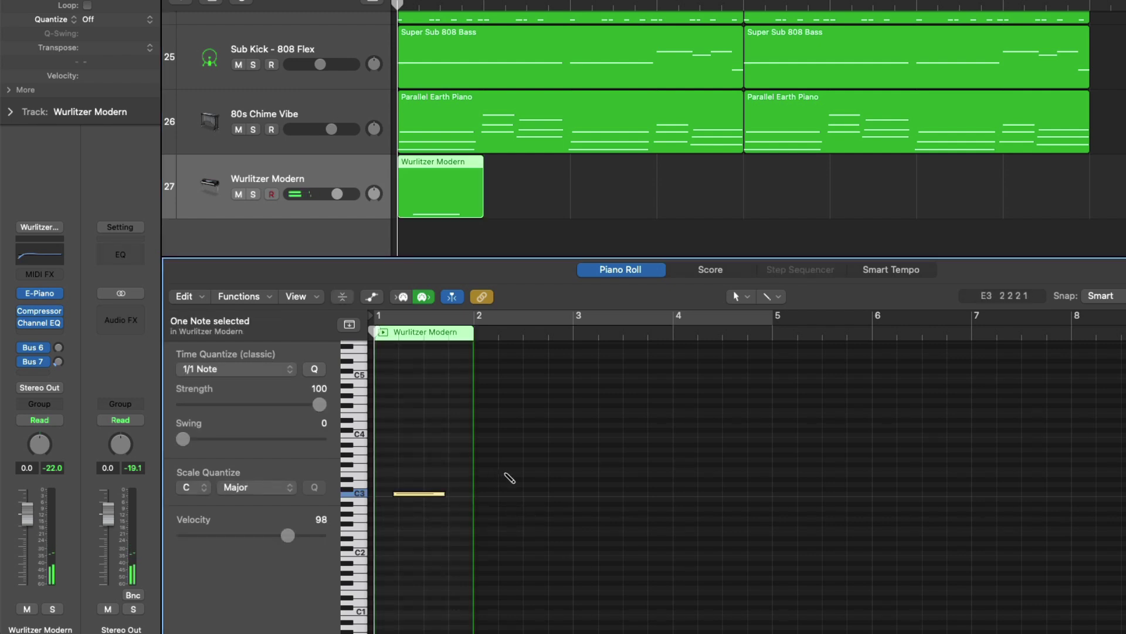
left_click(505, 473, "super")
left_click(605, 459, "super")
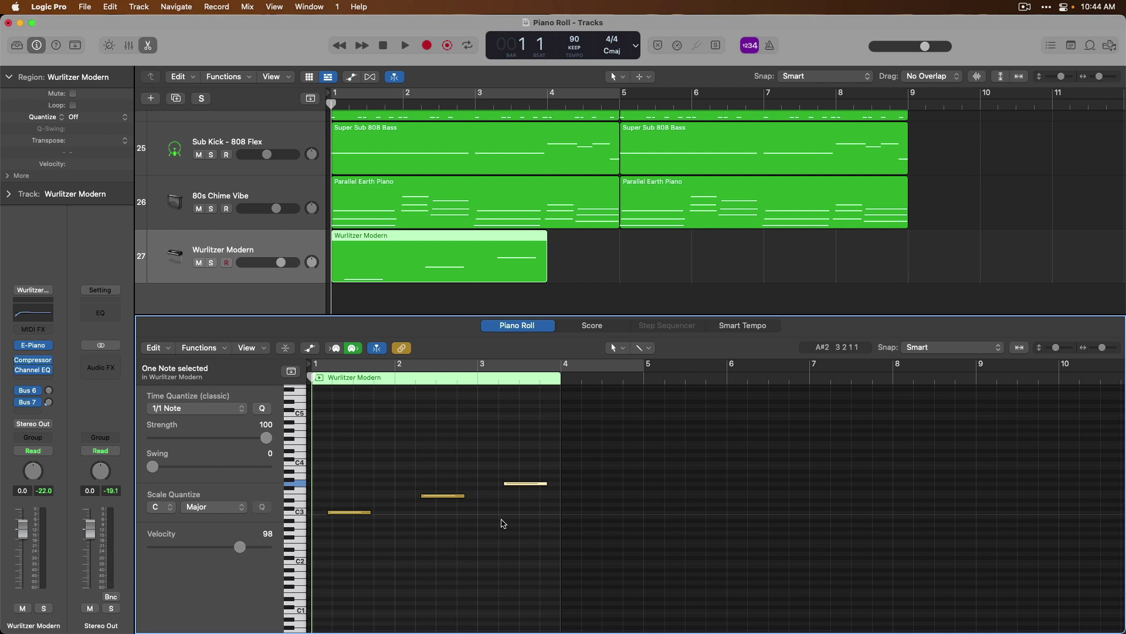
Select all three notes in the Wurlitzer Modern region and delete them, keeping the empty region.
left_click_drag(526, 529, 356, 451)
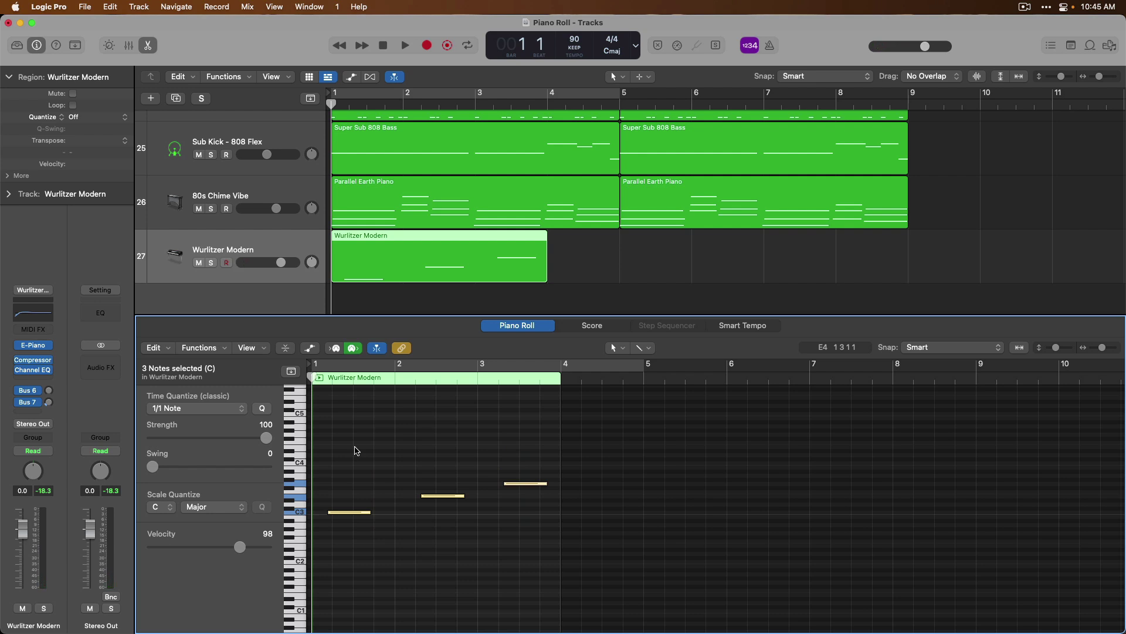
key("Delete")
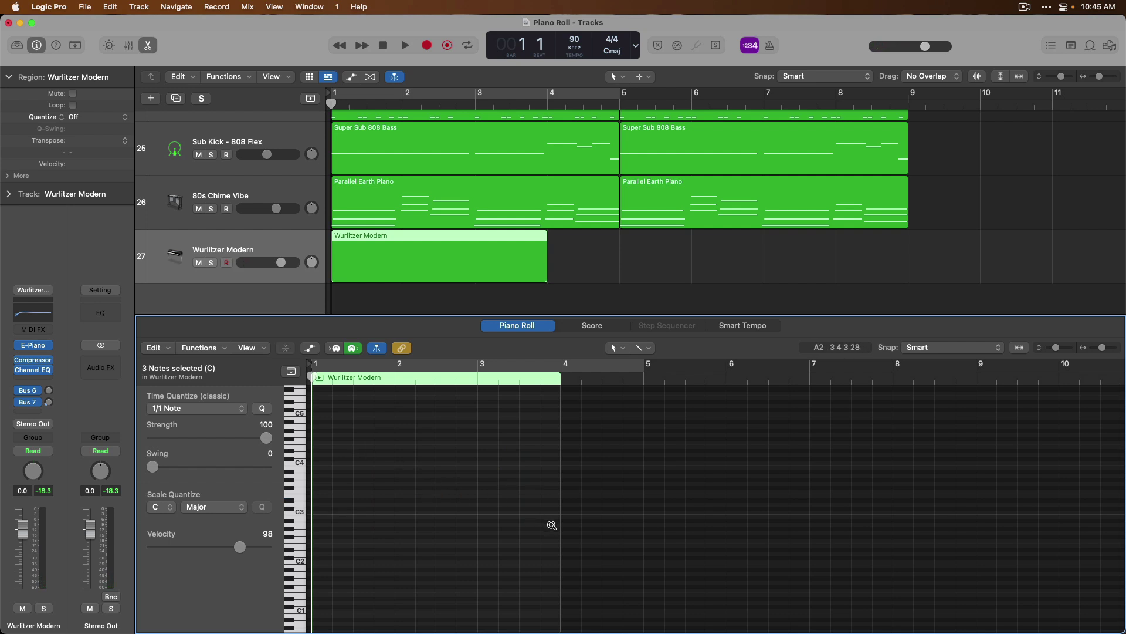
Zoom the Piano Roll to the C3 to C4 range with bars 1 to 4 in view, and make the editor taller.
left_click_drag(551, 524, 317, 454)
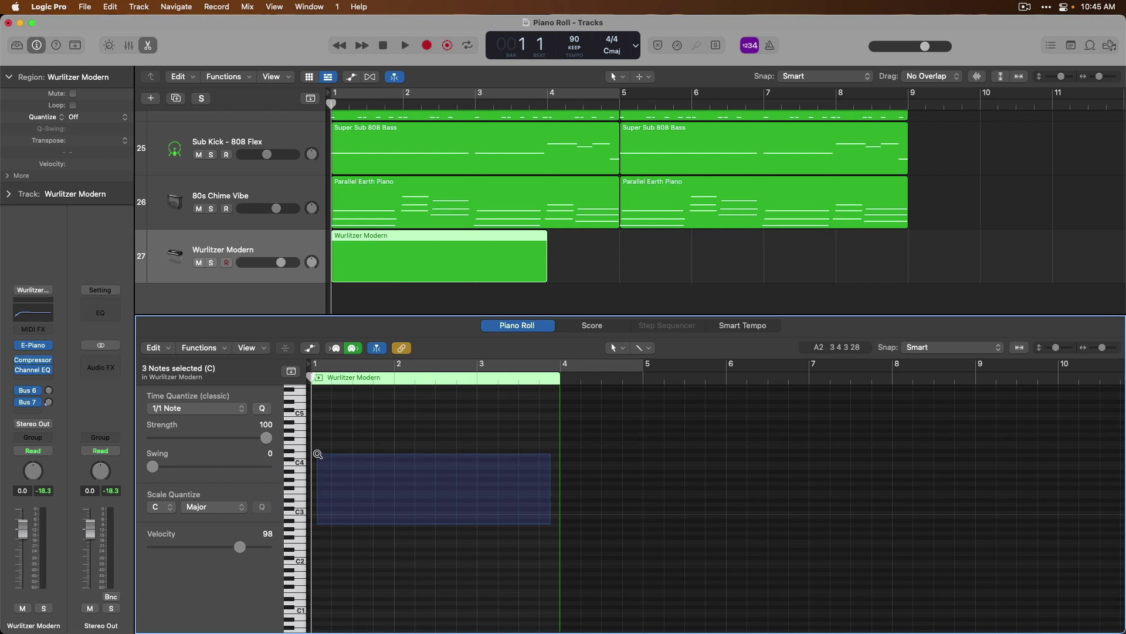
left_click_drag(318, 454, 317, 453)
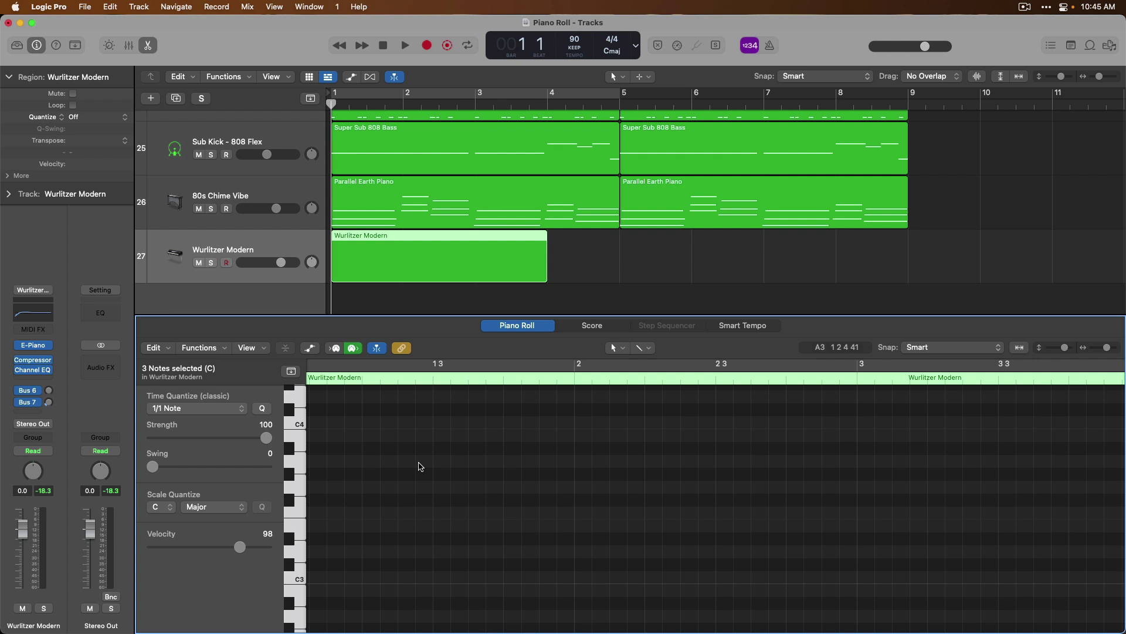
key("super+Left")
key("super+Down")
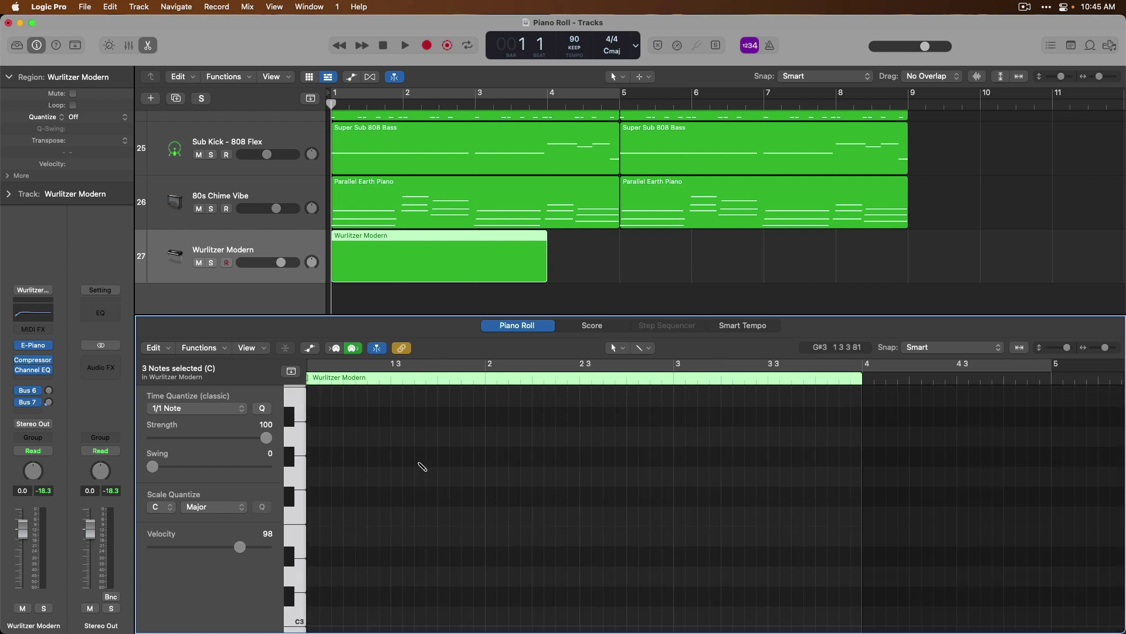
key("super+Down")
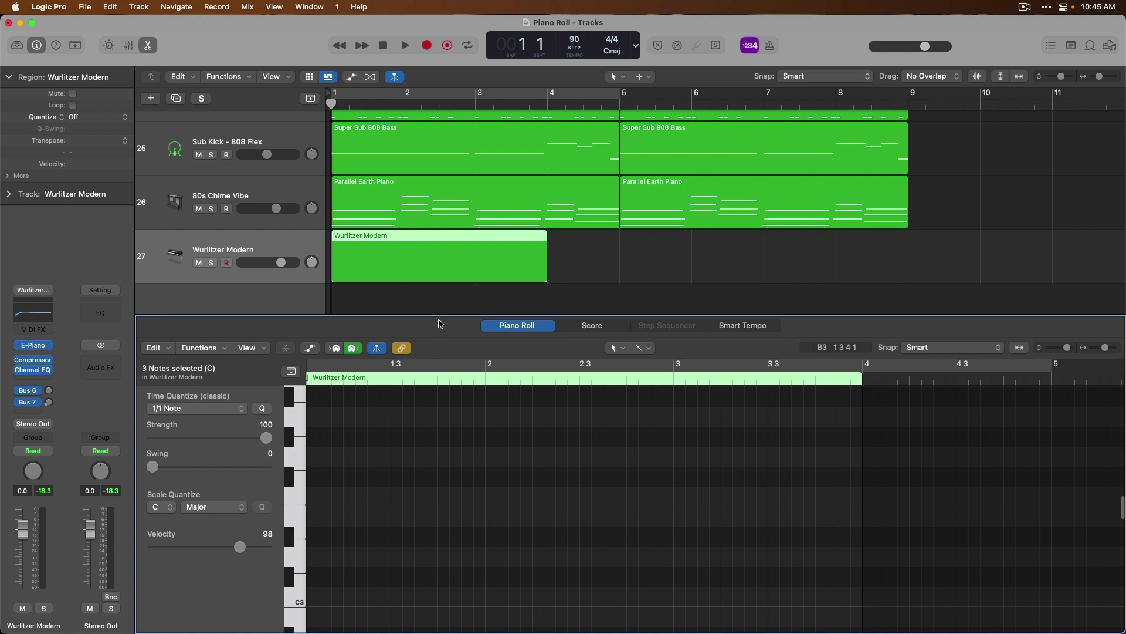
left_click_drag(440, 315, 451, 223)
scroll(460, 331, "up", 2)
scroll(460, 334, "left", 2)
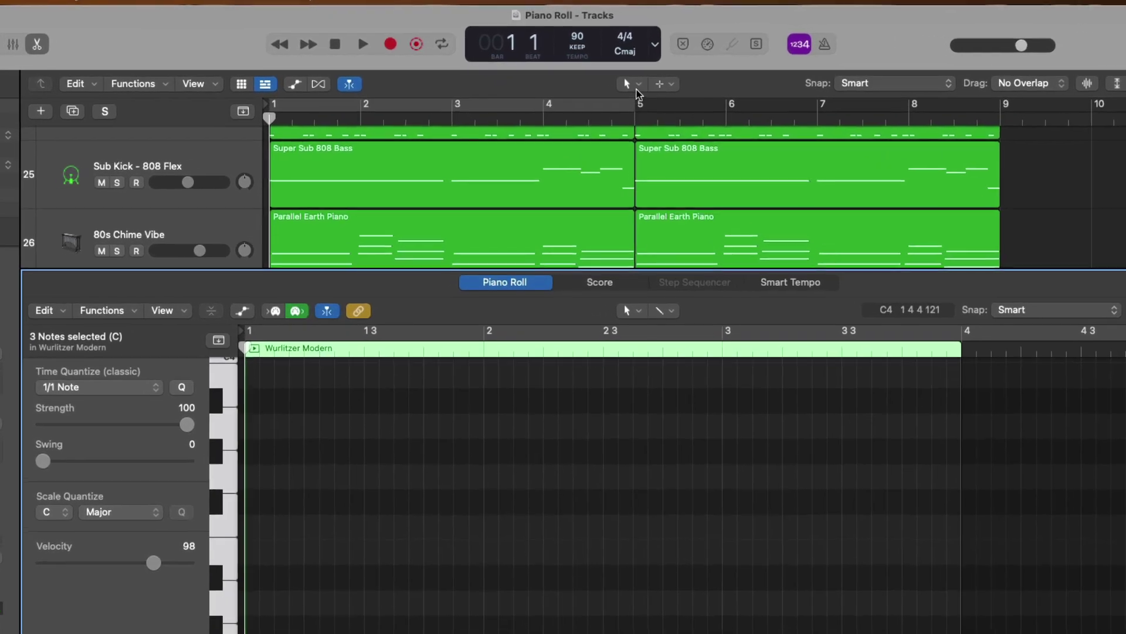
Examine the available primary and secondary tools for the Tracks area, keeping the Pointer and Marquee tools.
left_click(630, 83)
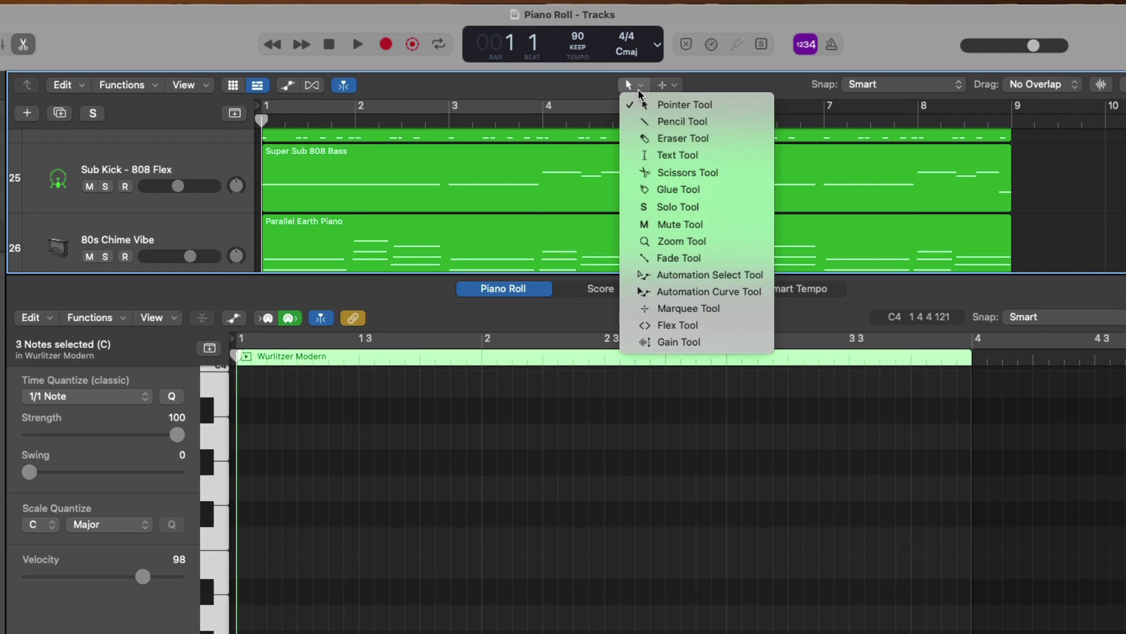
left_click(656, 84)
left_click(667, 86)
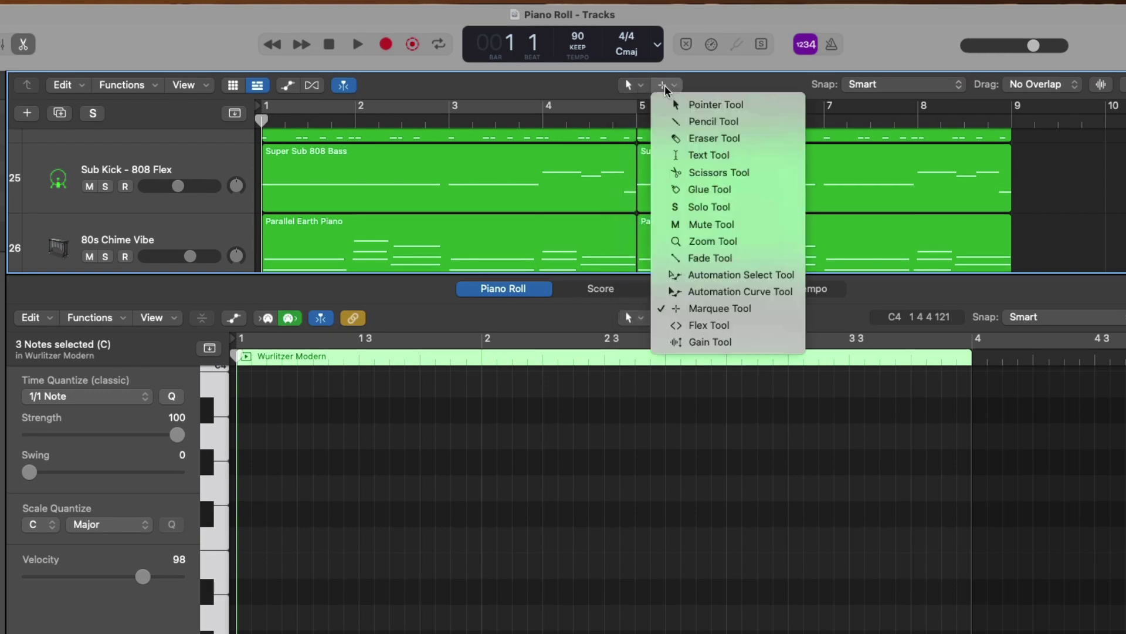
left_click(698, 88)
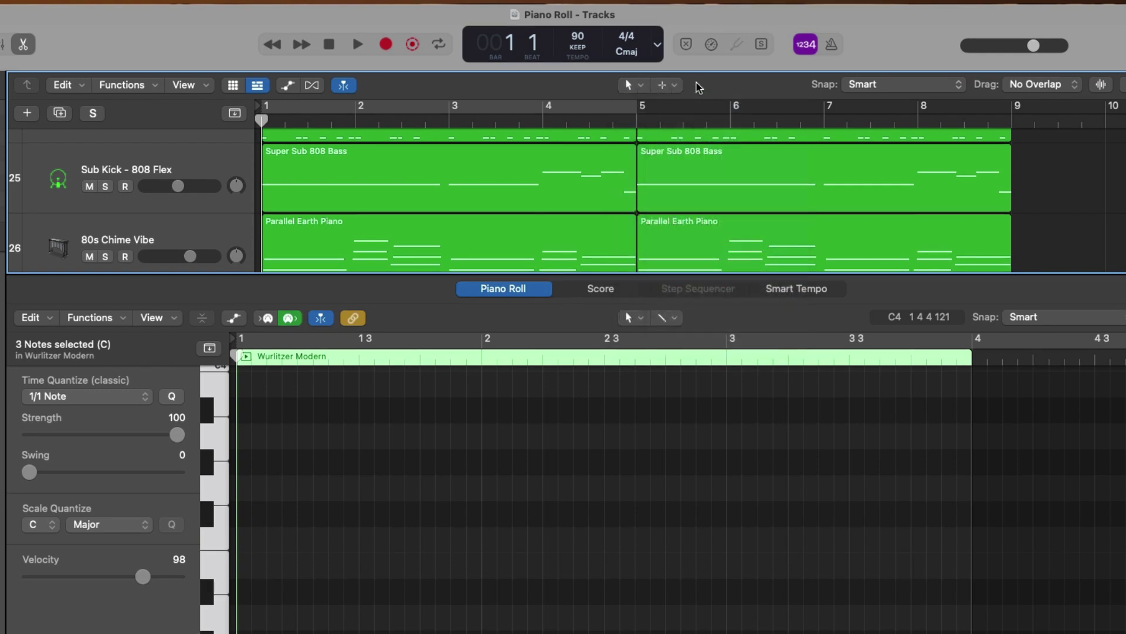
Examine the available primary and secondary tools for the Piano Roll, keeping the Pointer and Pencil tools.
left_click(708, 317)
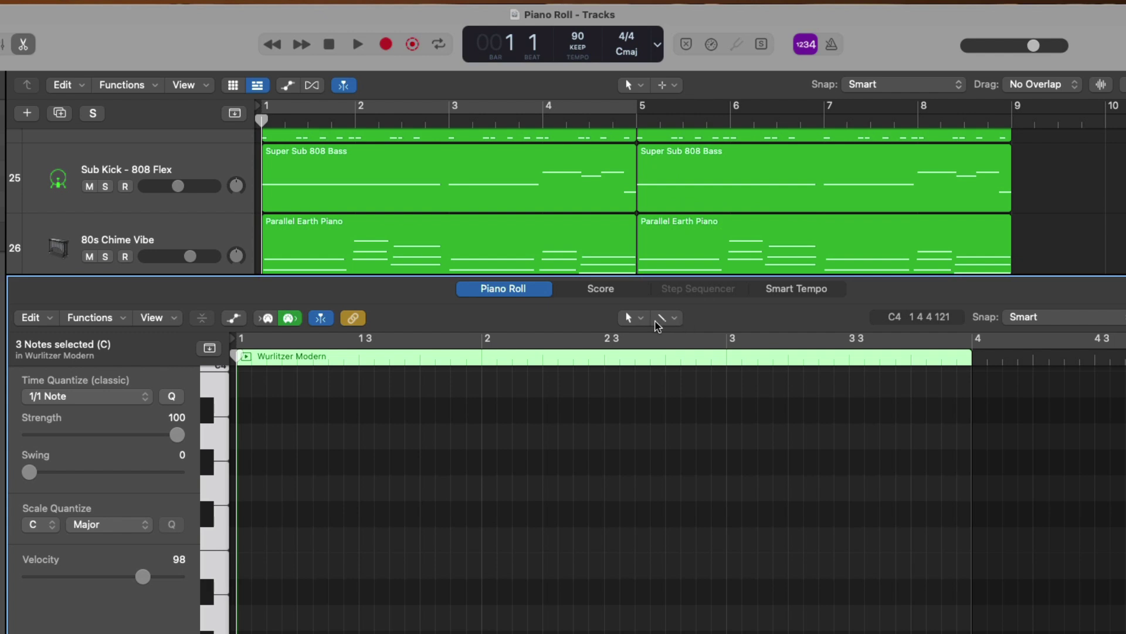
left_click(641, 320)
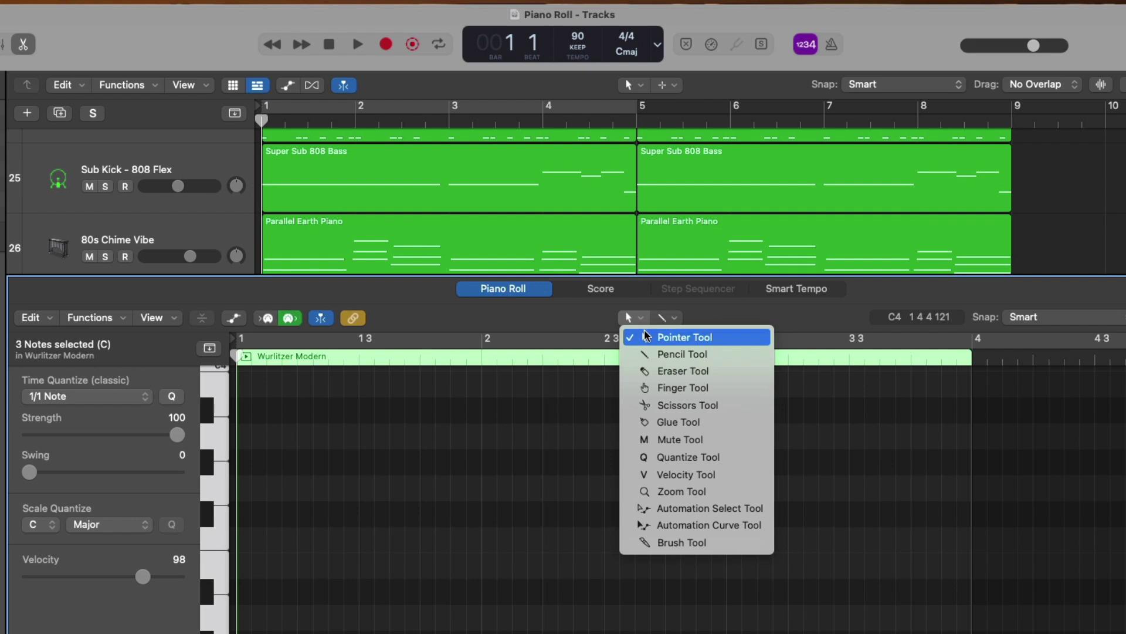
left_click(684, 322)
left_click(681, 319)
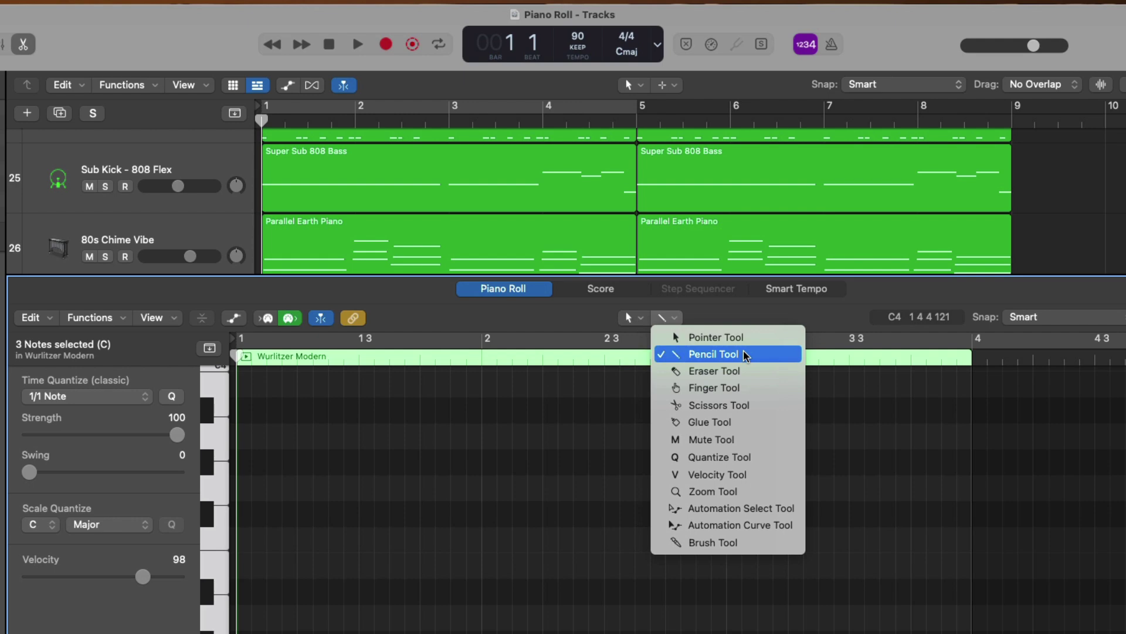
left_click(551, 449)
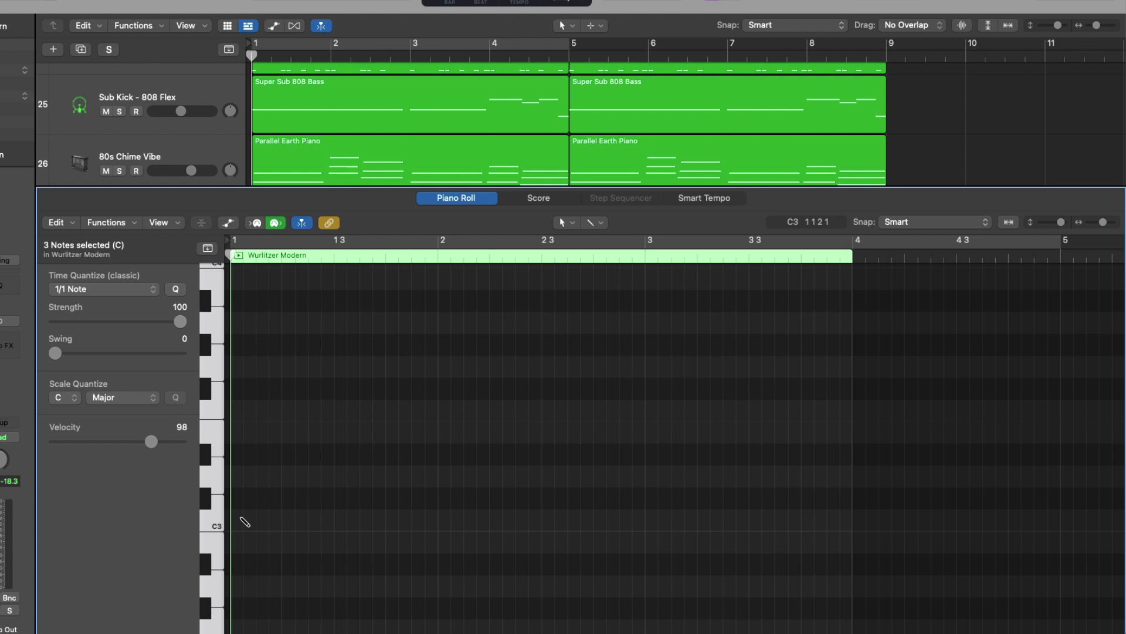
Pencil four notes with Smart snapping: C3 just after bar 1, C#3 just before bar 2, and overlapping C3 and B2 notes before bar 3.
left_click(245, 522)
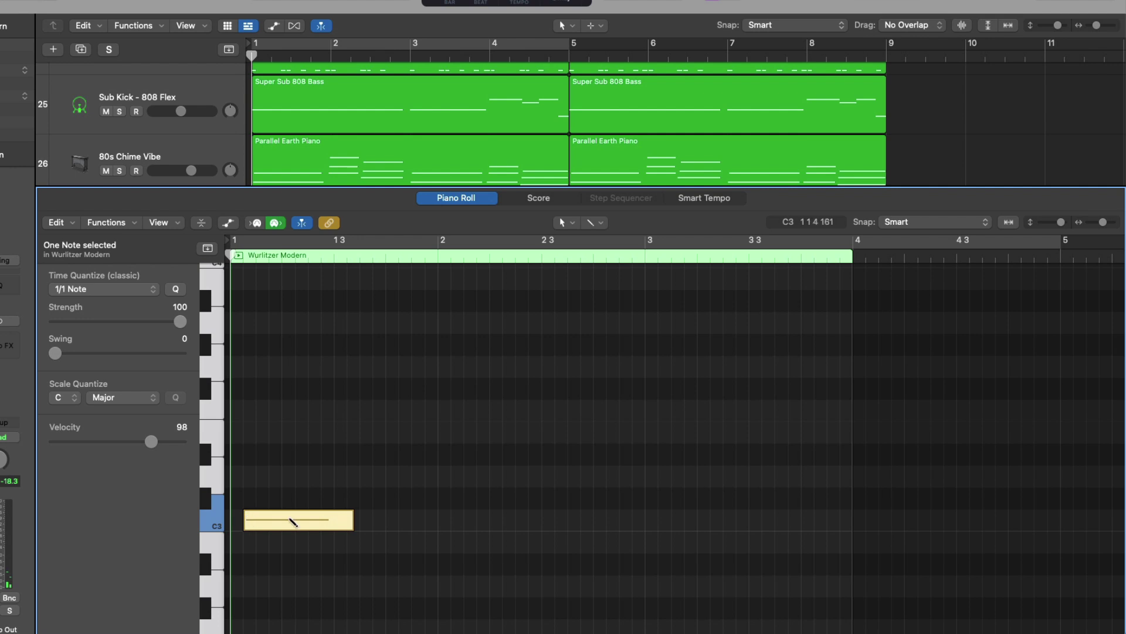
left_click(426, 498)
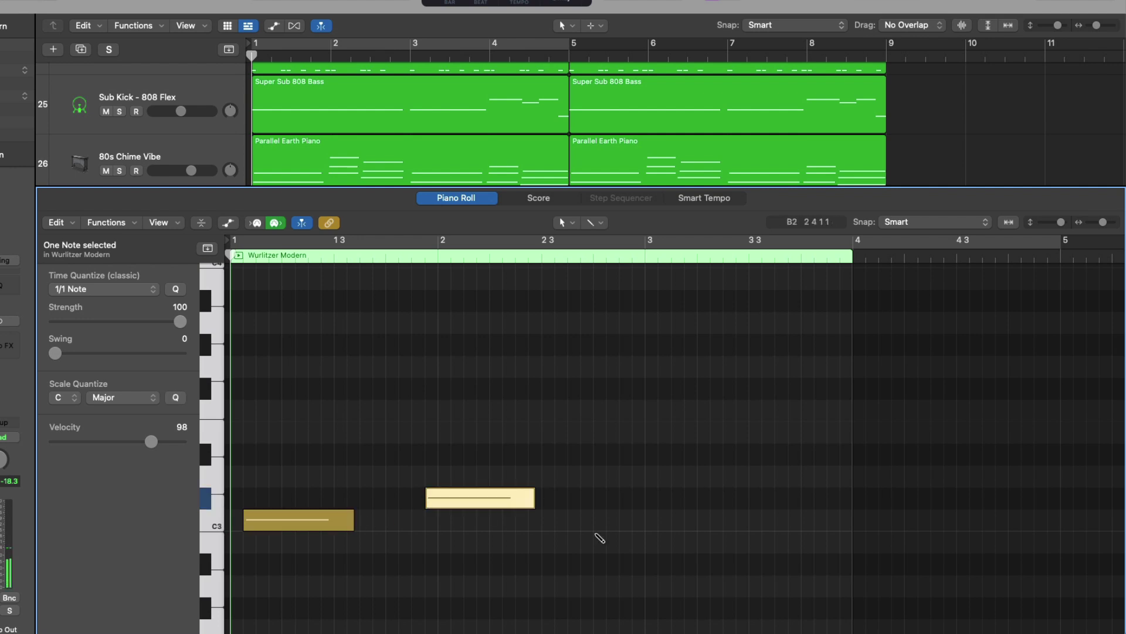
left_click(598, 521)
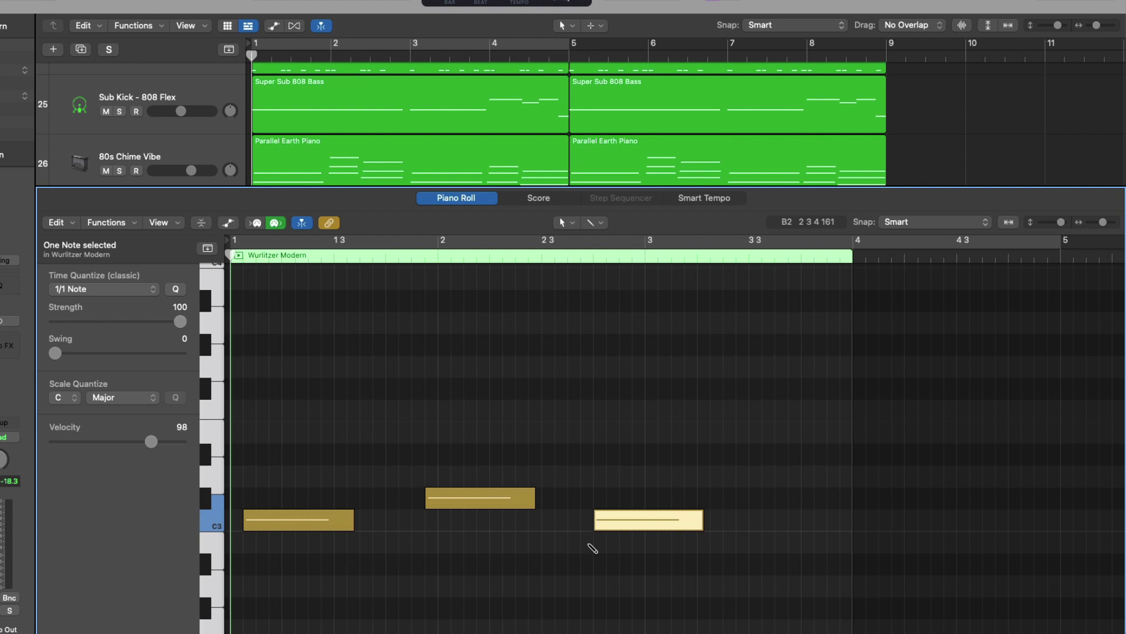
left_click(589, 545)
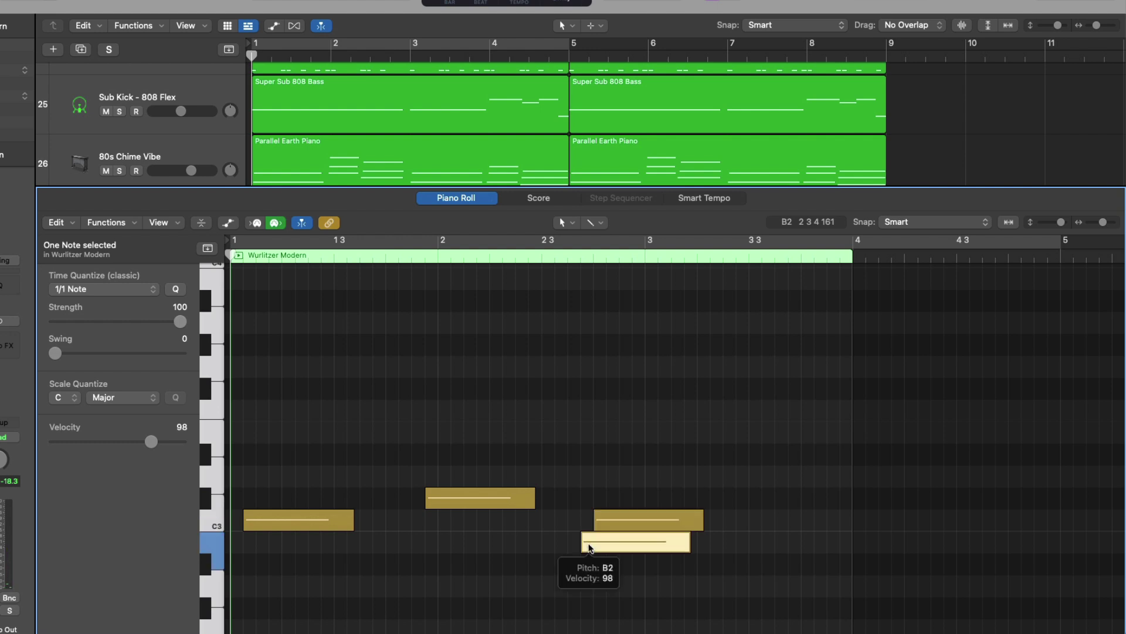
Set the Piano Roll snap value to Bar and draw F3 notes starting at bars 2 and 3.
left_click(938, 225)
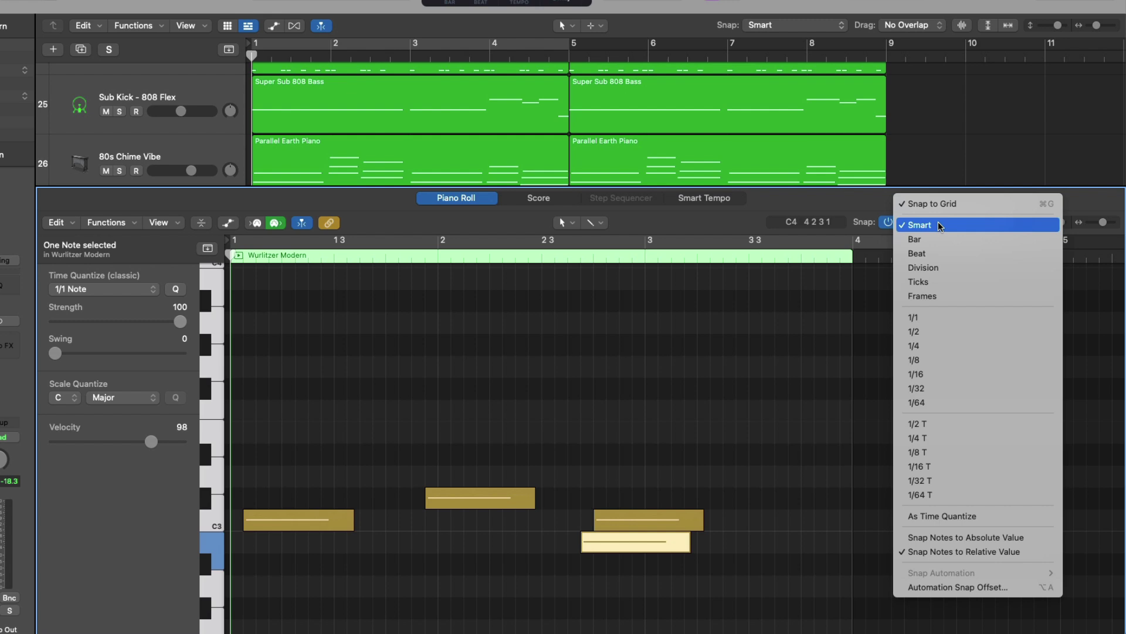
left_click(939, 237)
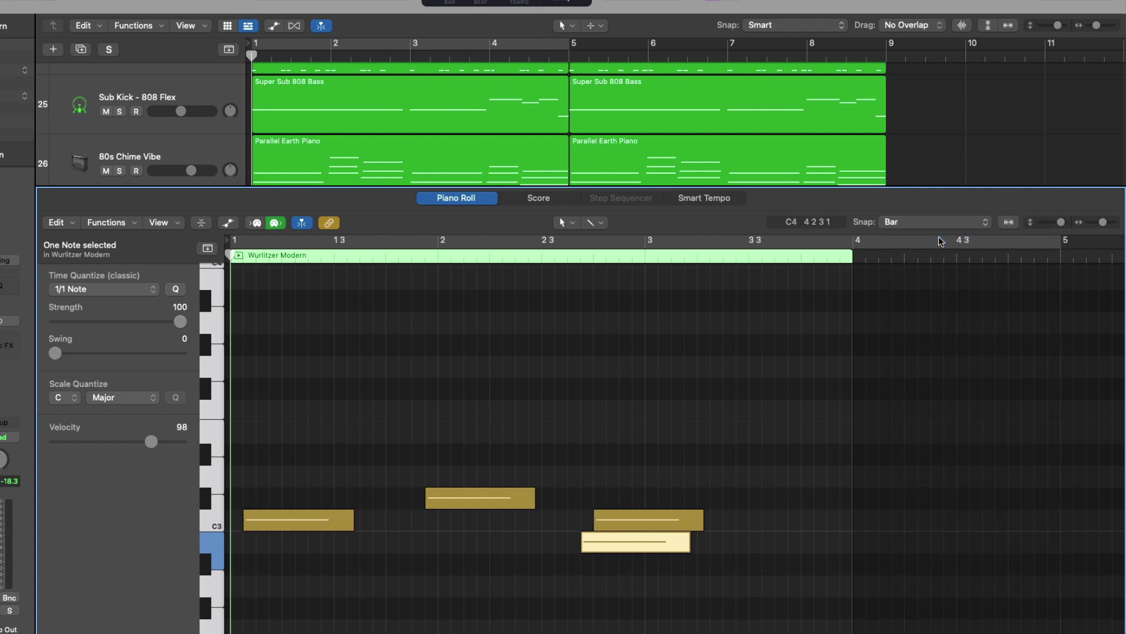
left_click(605, 411)
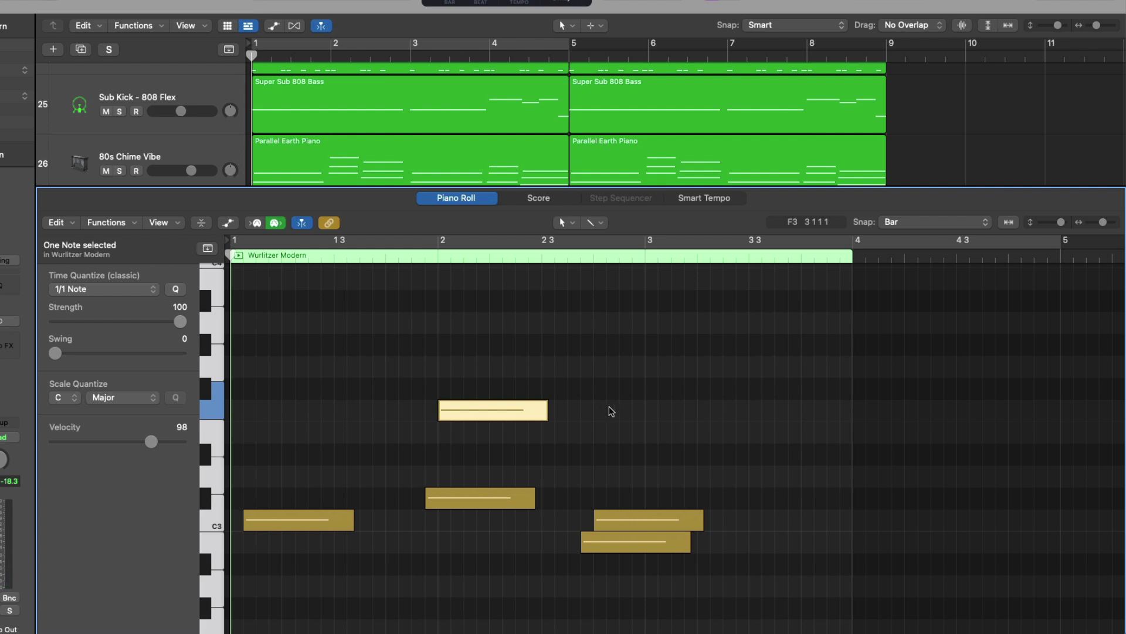
left_click(809, 411)
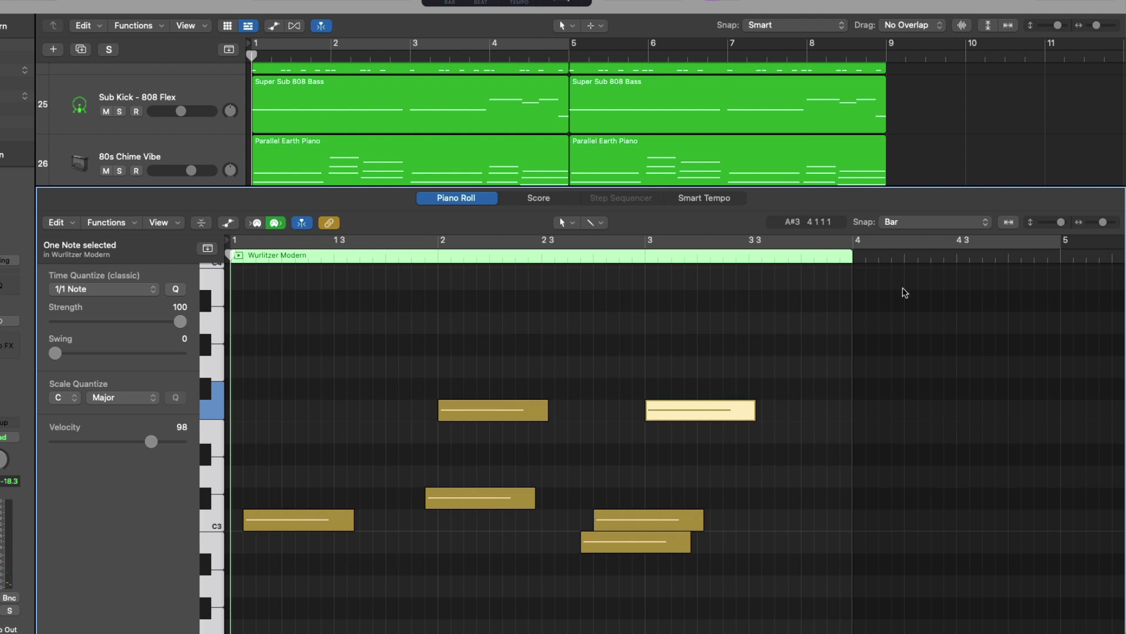
Check the snap options, keeping Bar, and select and delete all six notes in the Wurlitzer Modern region.
left_click(928, 224)
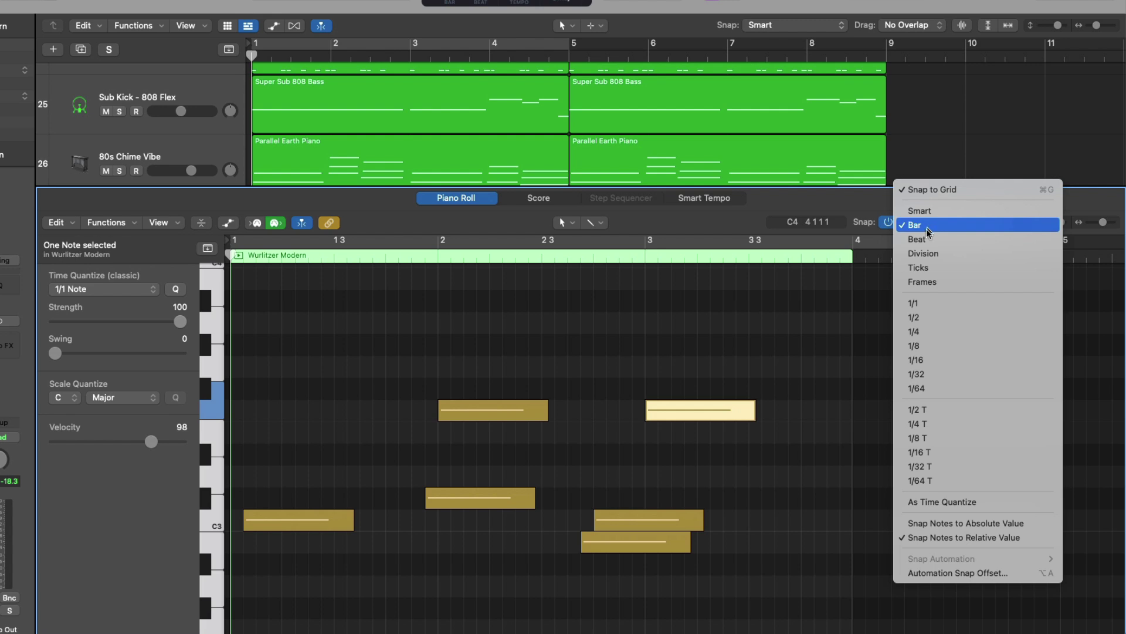
left_click(831, 364)
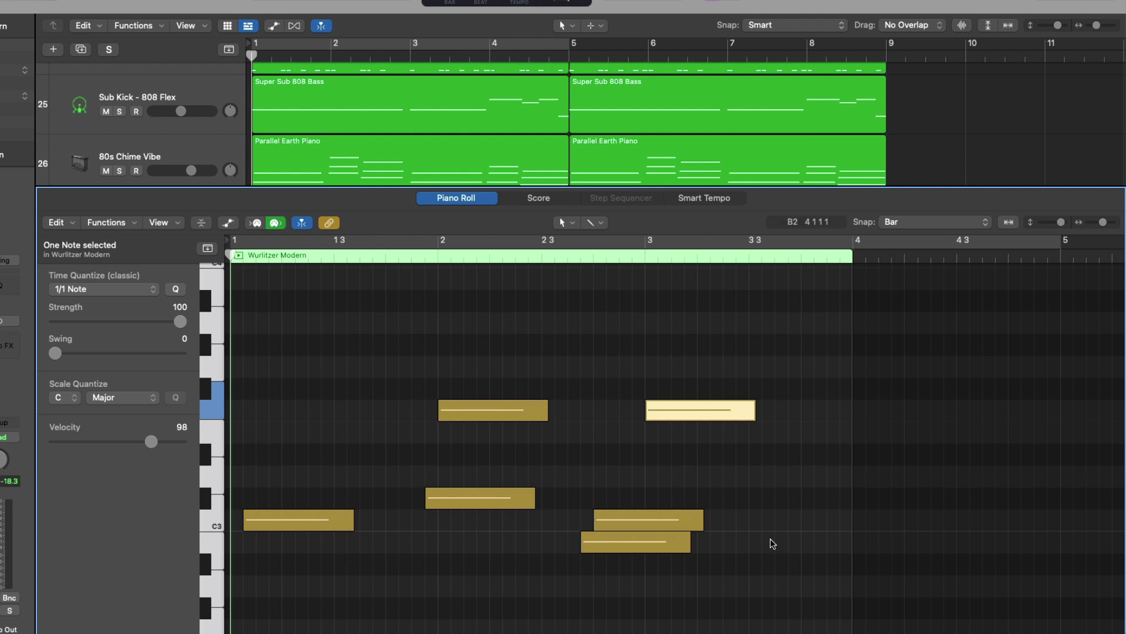
key("super+a")
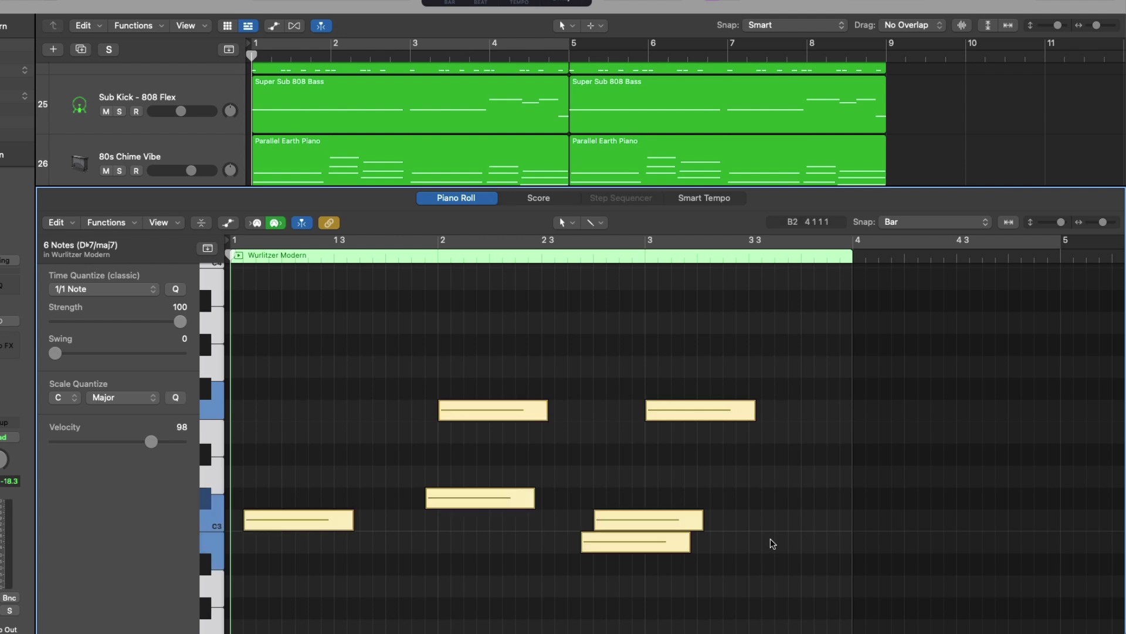
key("Delete")
scroll(773, 543, "up", 1)
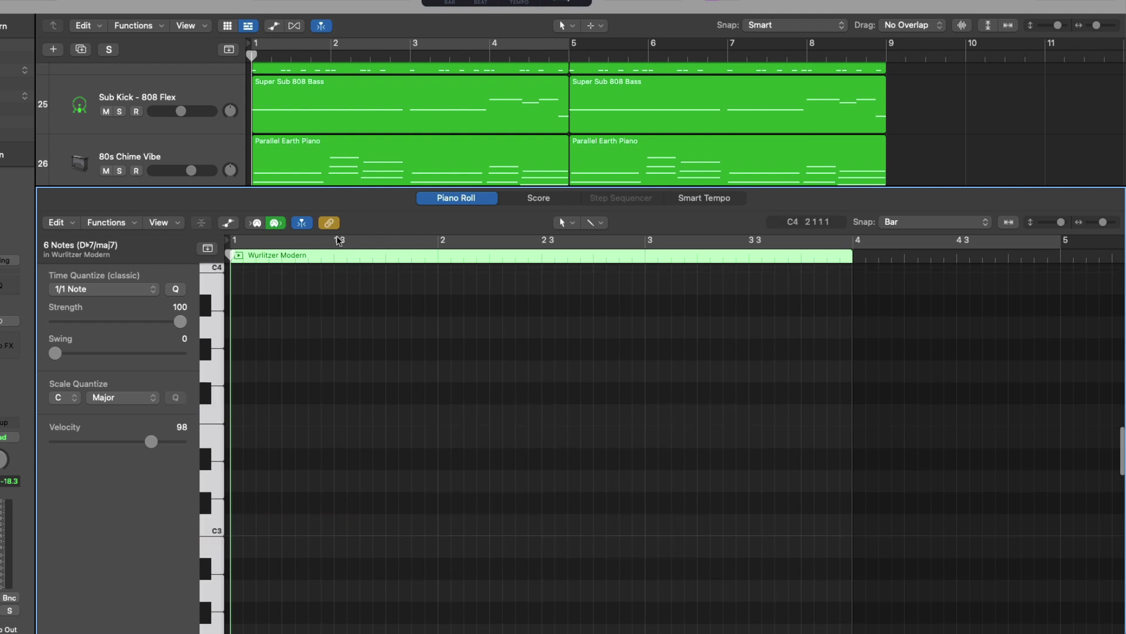
Turn off MIDI Out in the Piano Roll and draw a one-bar C3 note starting at bar 1.
left_click(277, 223)
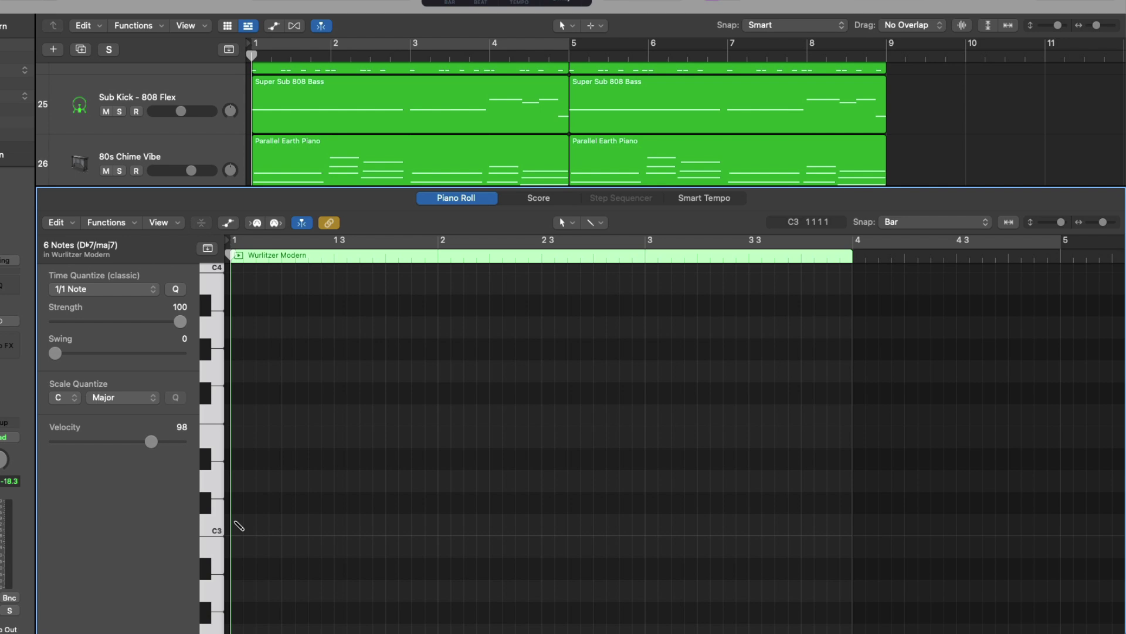
mouse_move(239, 526)
left_mouse_down()
mouse_move(463, 528)
mouse_move(221, 536)
mouse_move(294, 533)
left_mouse_up()
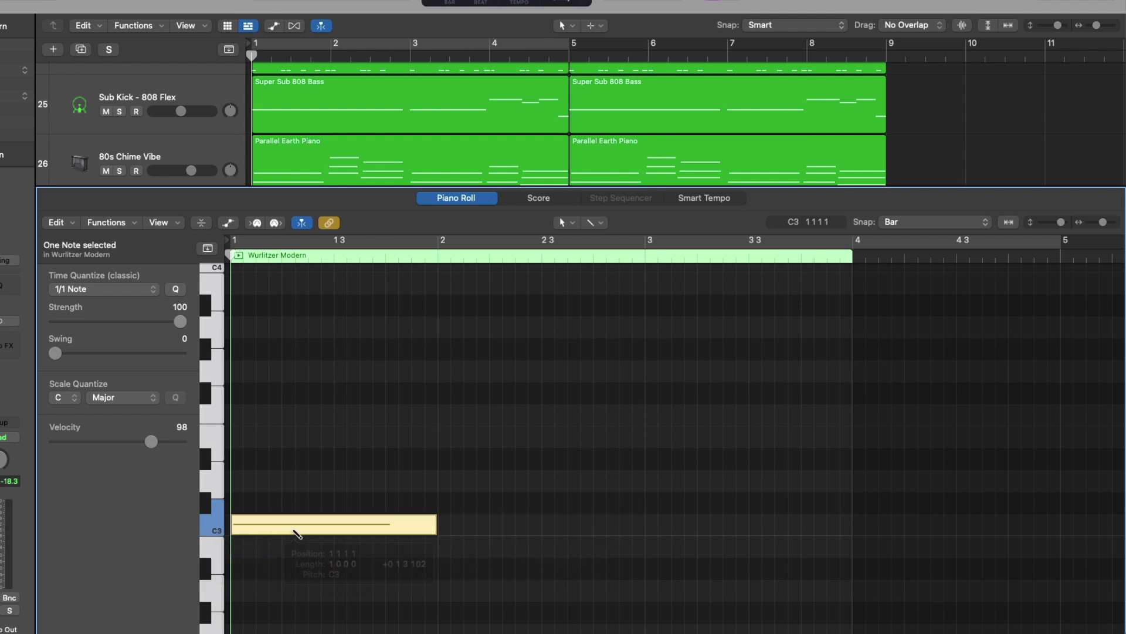
Set the Piano Roll snap value to Smart and delete the one-bar C3 note.
left_click(905, 227)
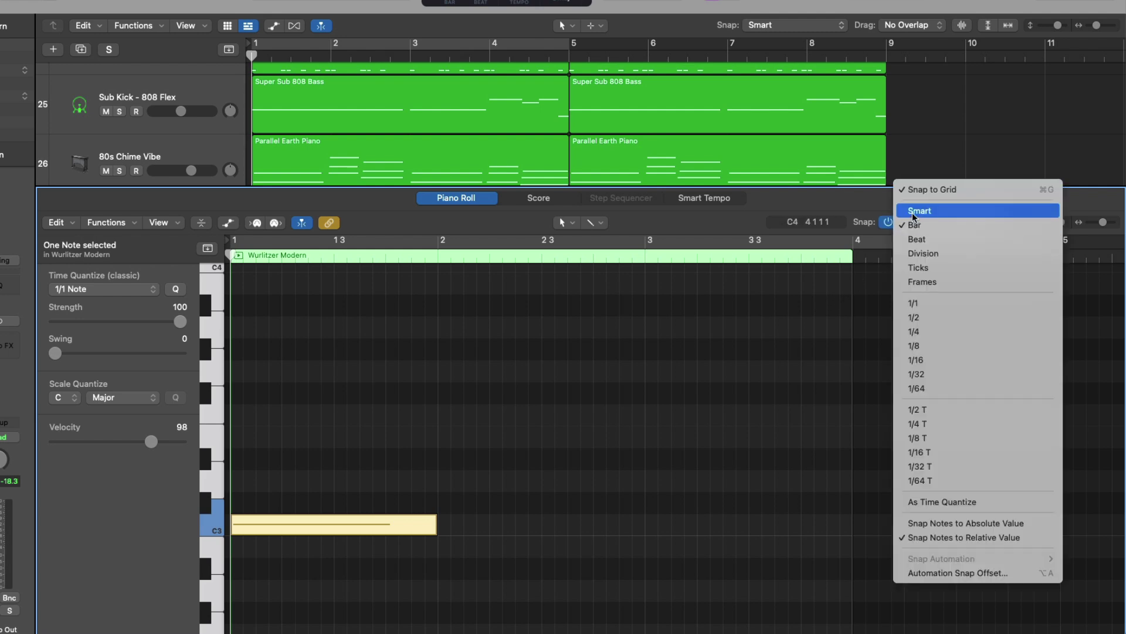
left_click(912, 215)
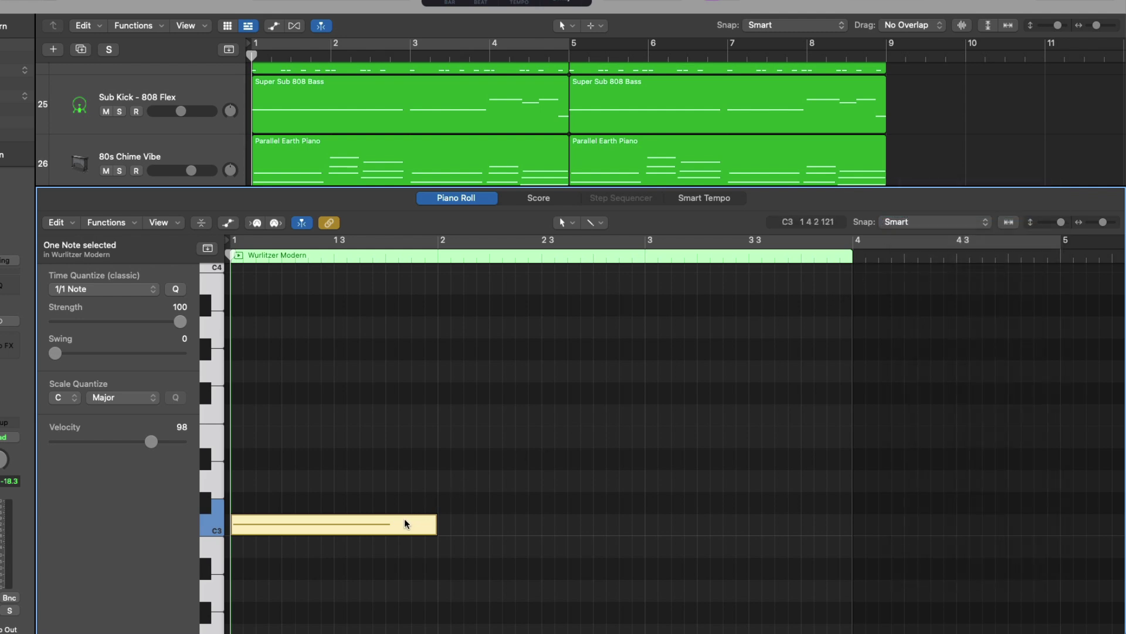
key("Delete")
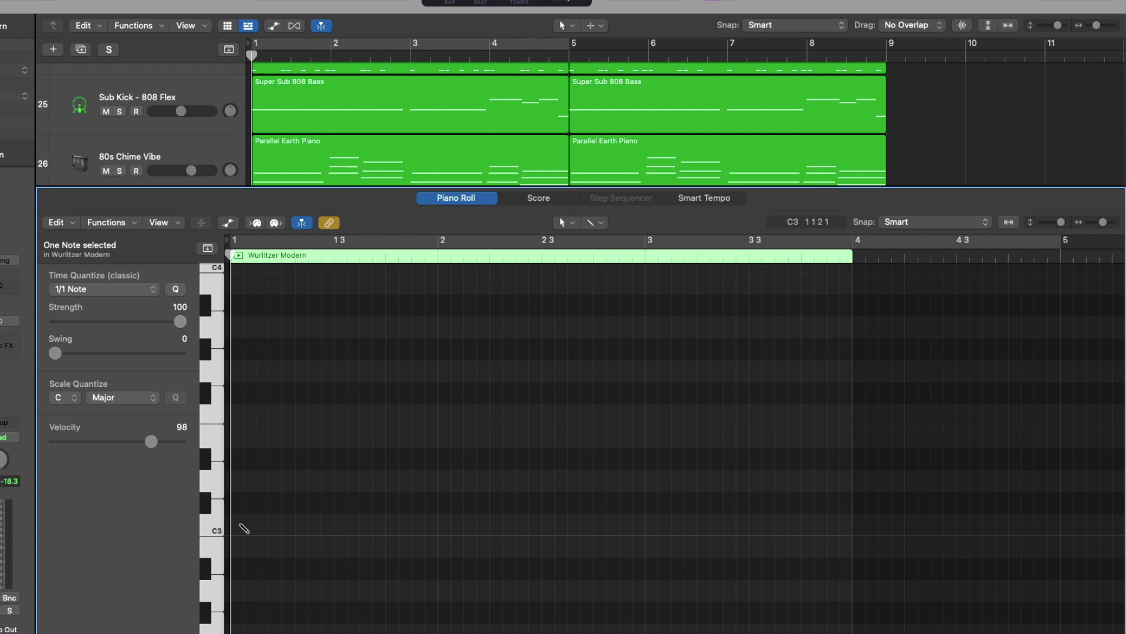
Draw a very short C3 note just after bar 1 and audition the Wurlitzer Modern region.
mouse_move(244, 528)
left_mouse_down()
mouse_move(360, 515)
mouse_move(53, 519)
left_mouse_up()
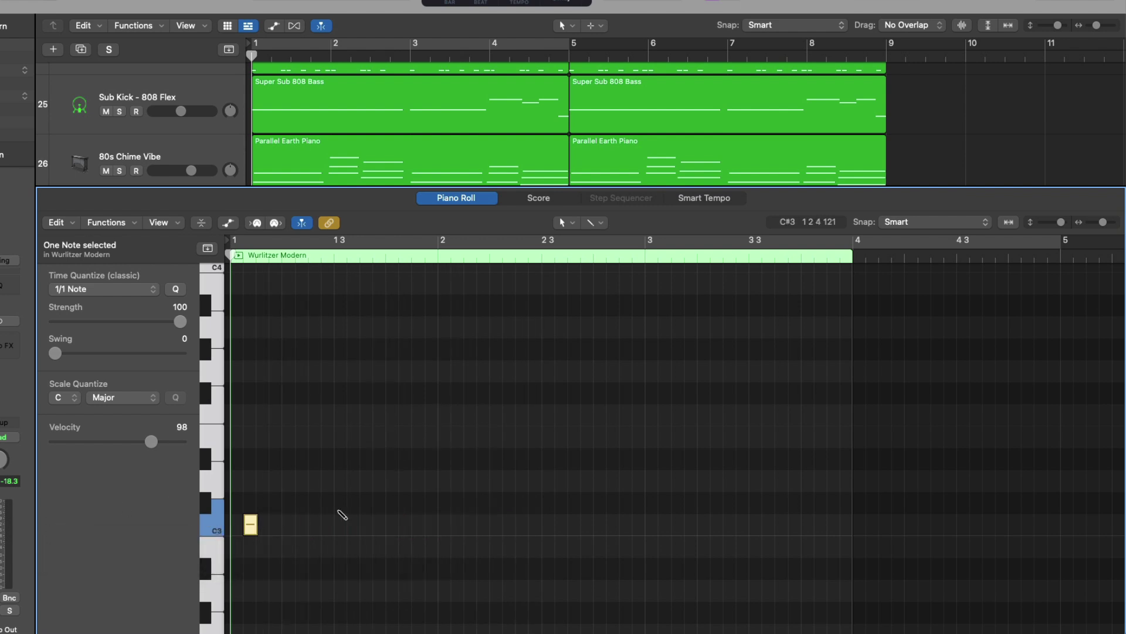
left_click(239, 256)
left_click(239, 257)
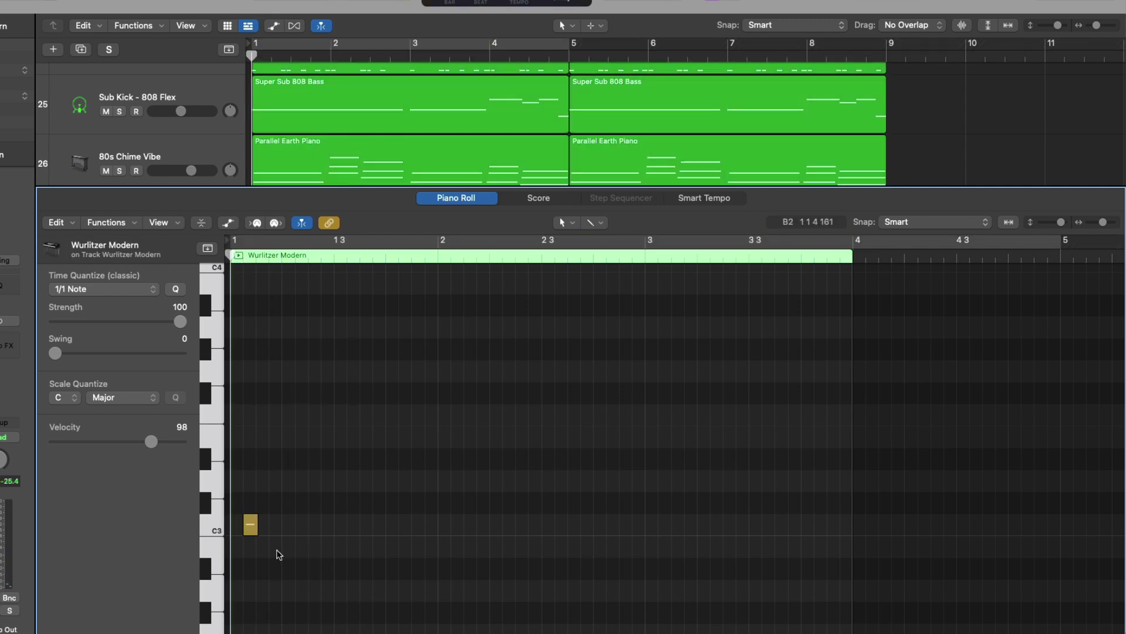
Stretch the C3 note so it runs from bar 1 to shortly after bar 3, and play the region.
left_click_drag(250, 524, 690, 516)
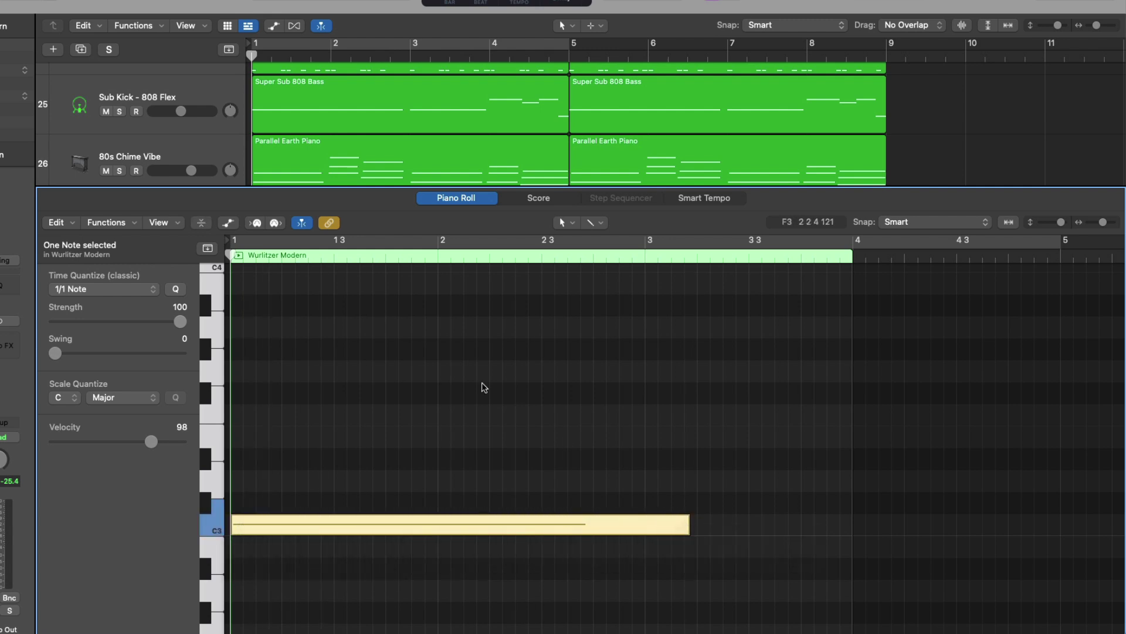
left_click(240, 256)
key("space")
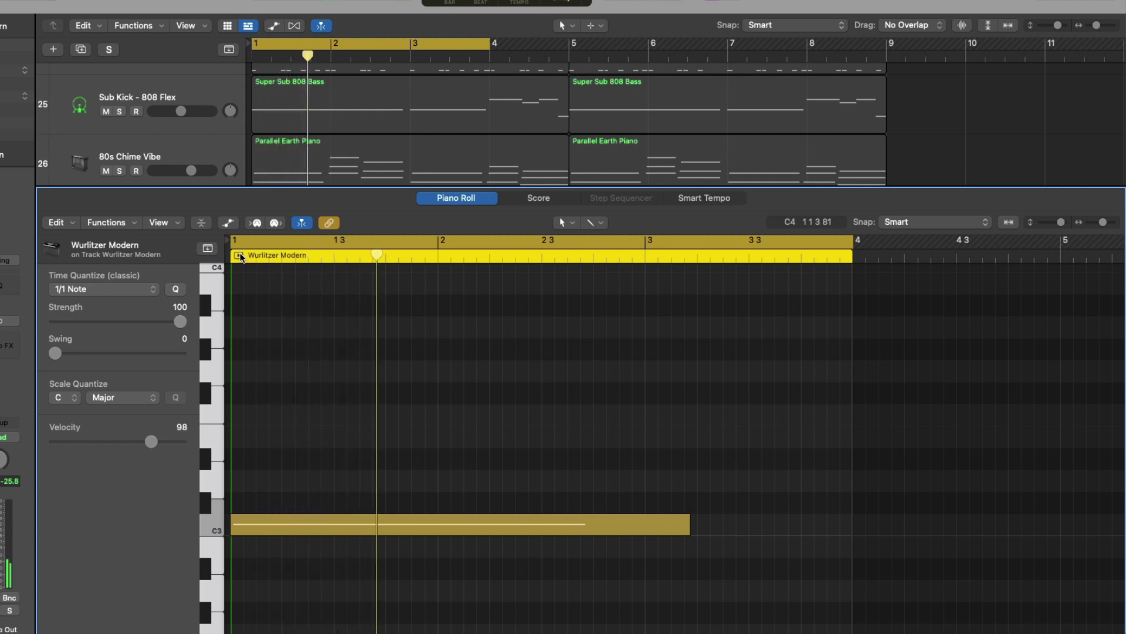
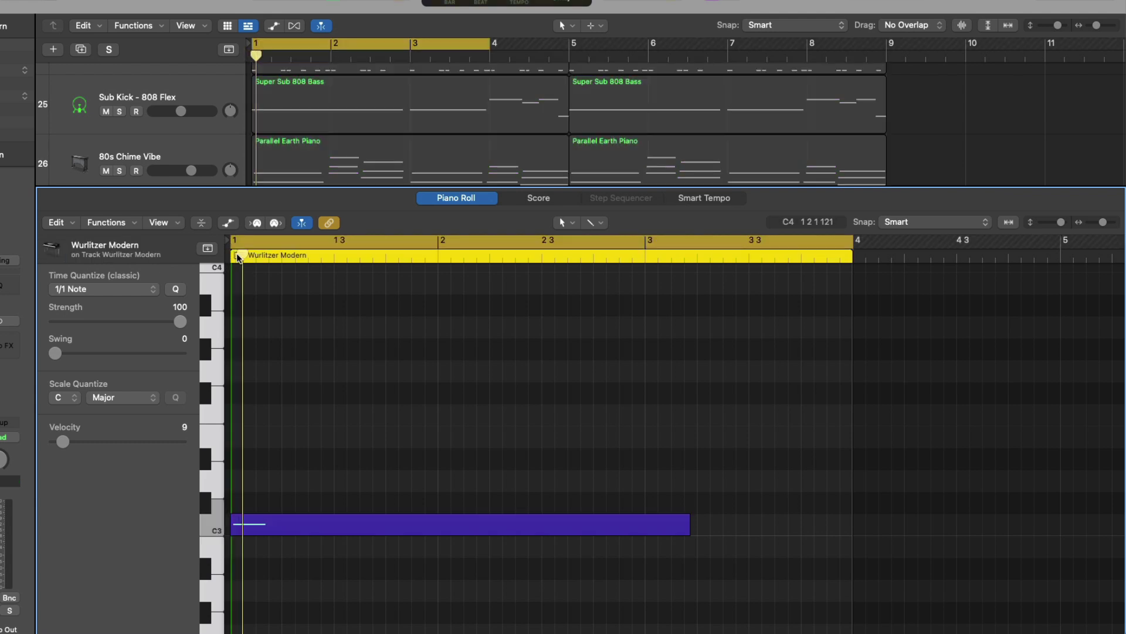
Play the Wurlitzer Modern region to hear the long C3 note at velocity 9, and stop playback.
left_click(239, 256)
key("space")
key("space")
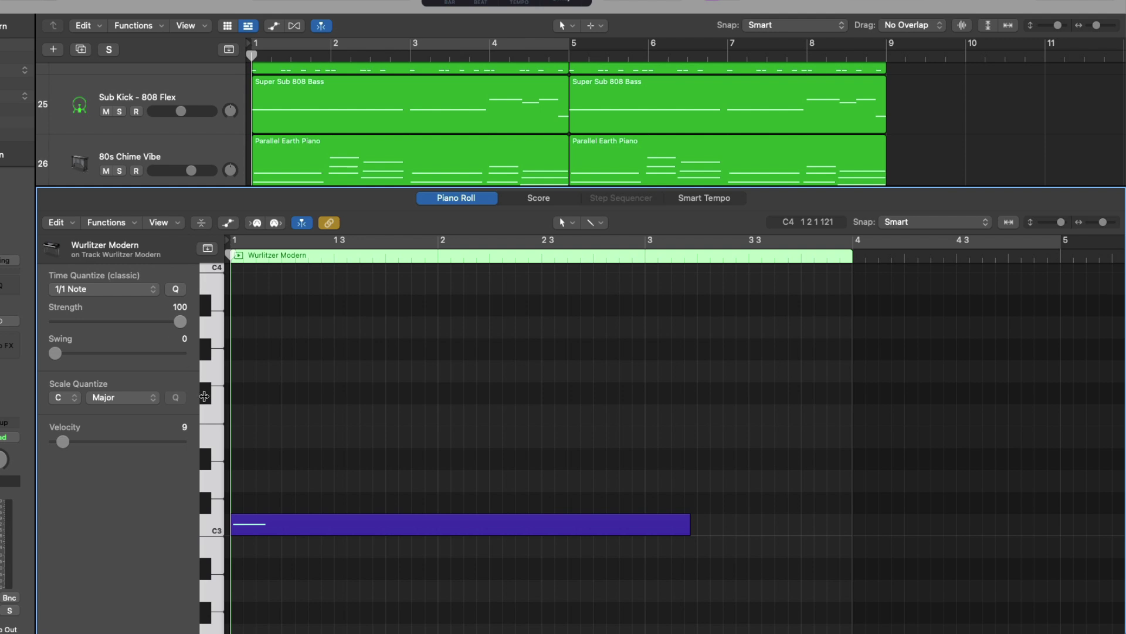
Select the C3 note, set its velocity to 30, and audition the region.
left_click_drag(254, 468, 302, 525)
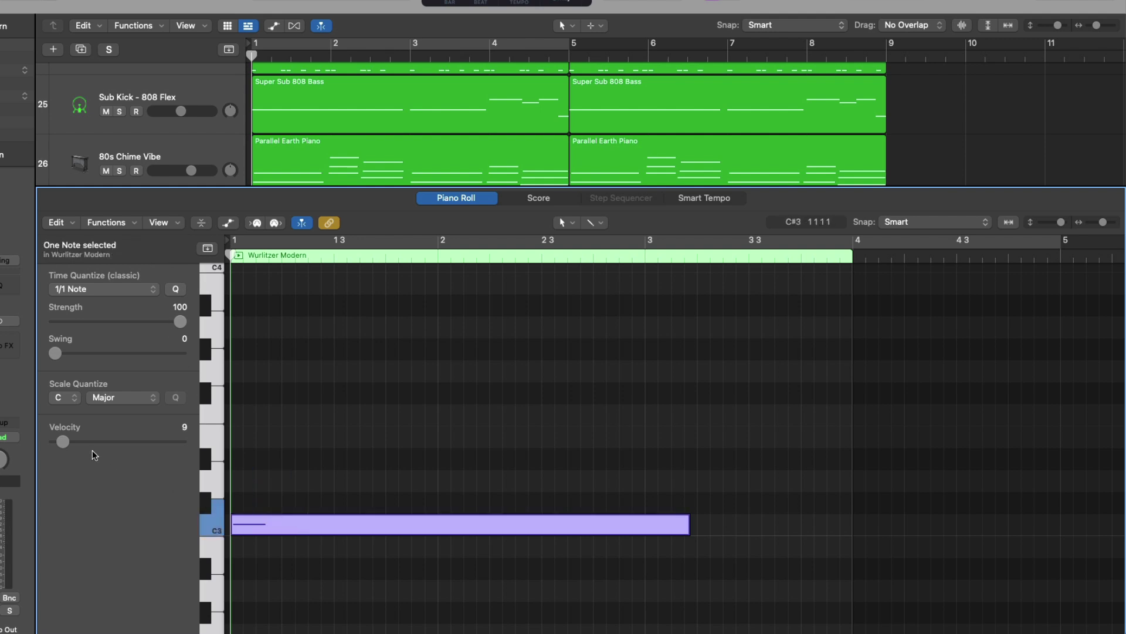
left_click_drag(66, 443, 85, 441)
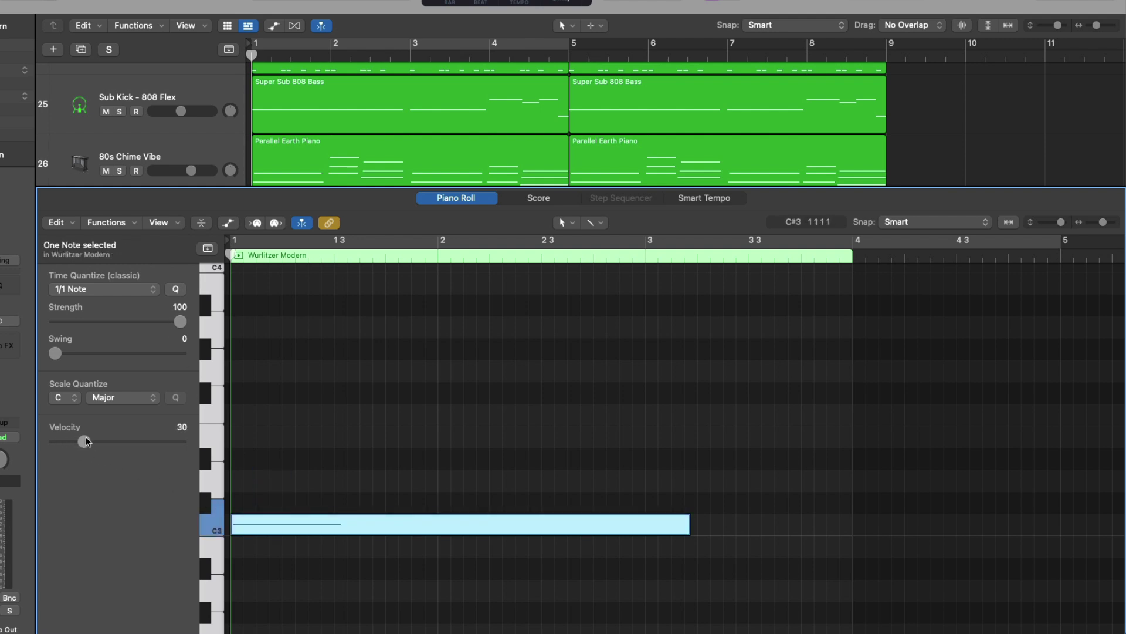
left_click(241, 257)
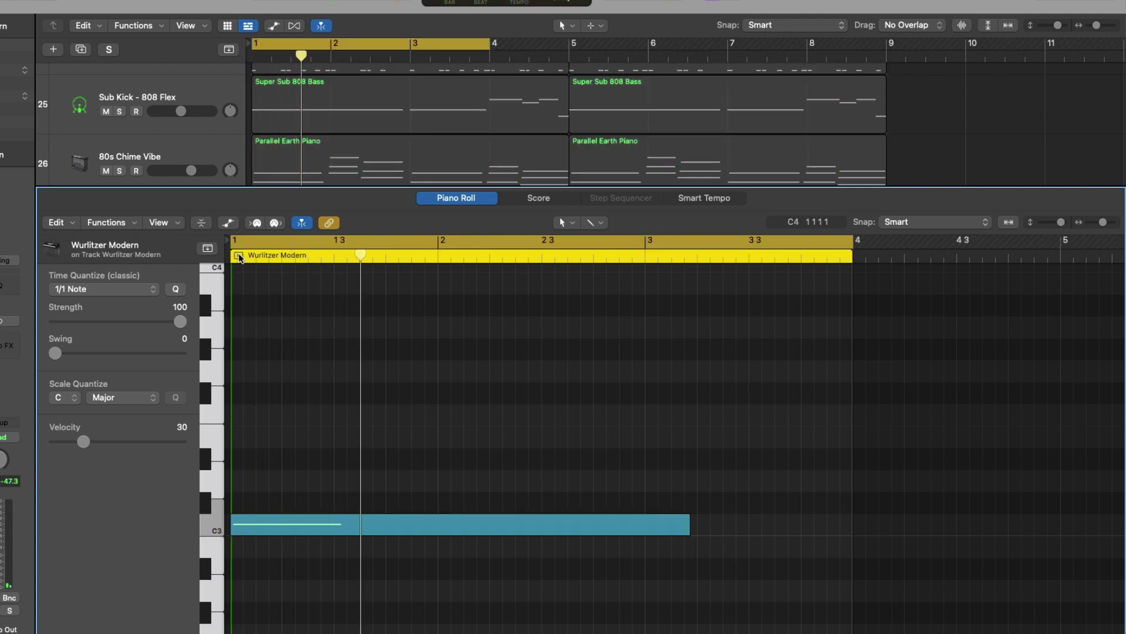
key("space")
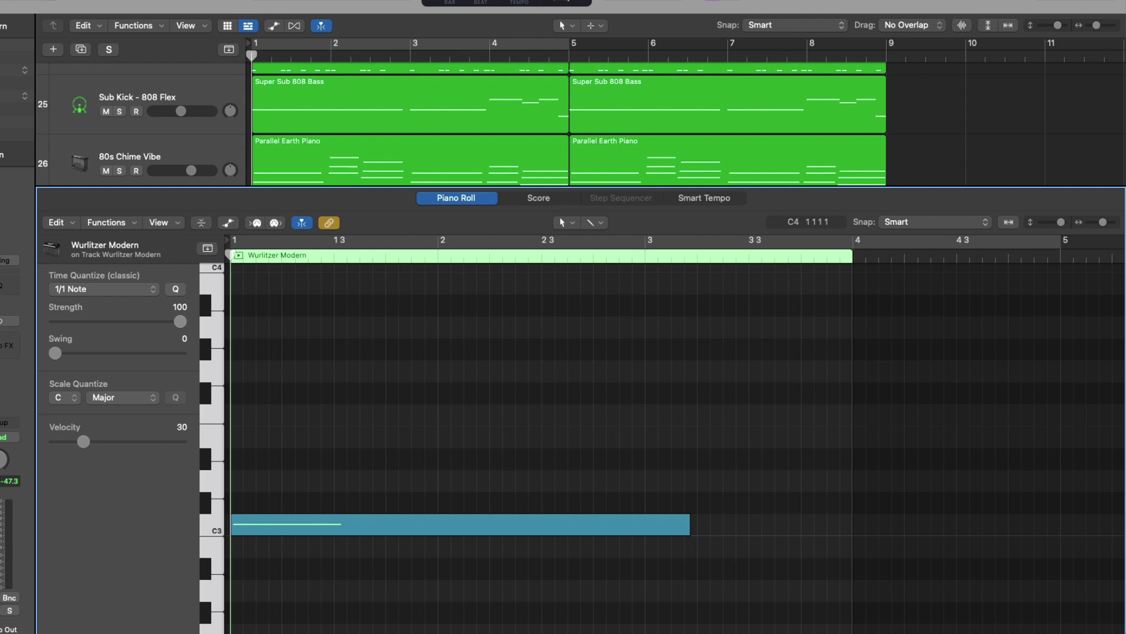
Reselect the C3 note, raise its velocity to 71, and audition the region.
left_click_drag(83, 441, 130, 441)
left_click_drag(272, 479, 325, 586)
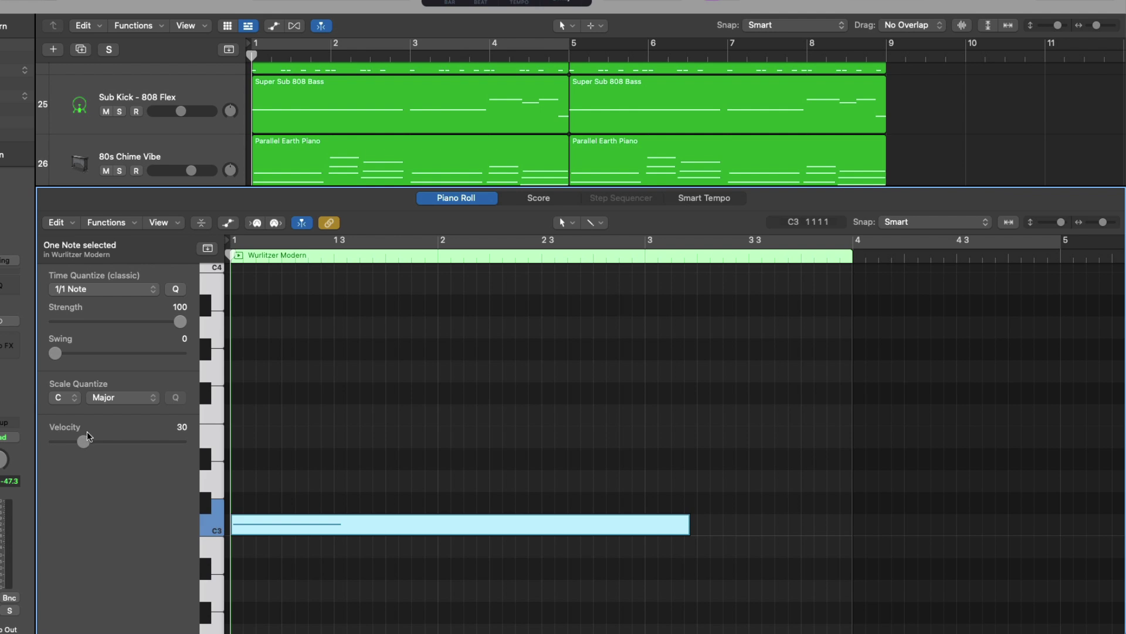
left_click_drag(83, 441, 124, 438)
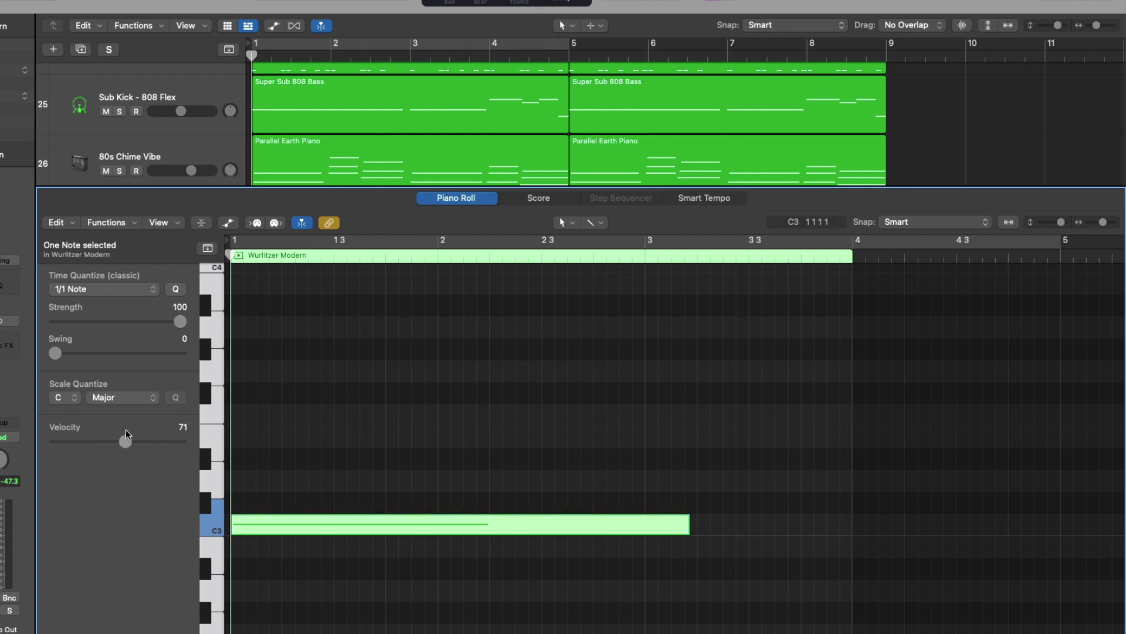
left_click(238, 256)
key("space")
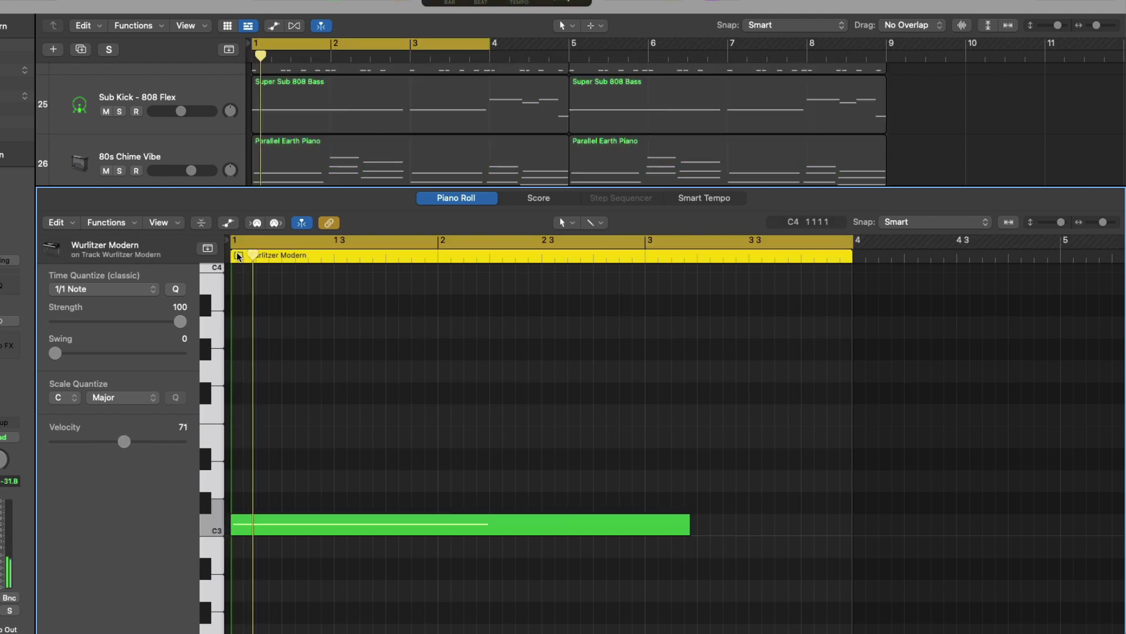
key("space")
left_click(238, 256)
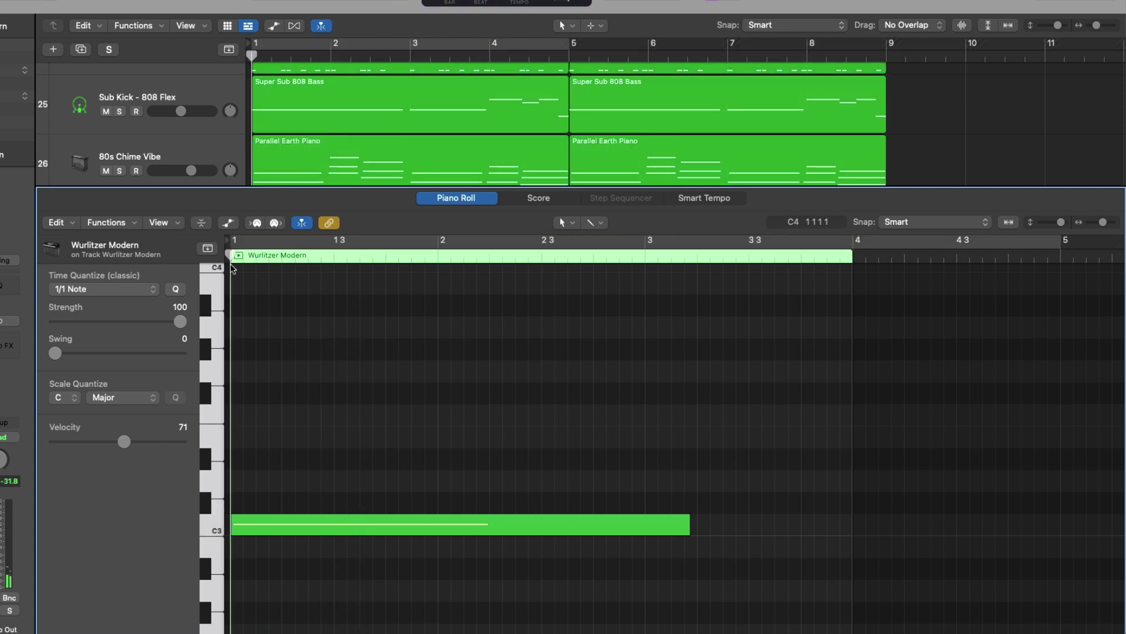
Set the C3 note's velocity to the maximum of 127 and audition the region.
left_click_drag(254, 468, 282, 543)
left_click_drag(127, 441, 190, 441)
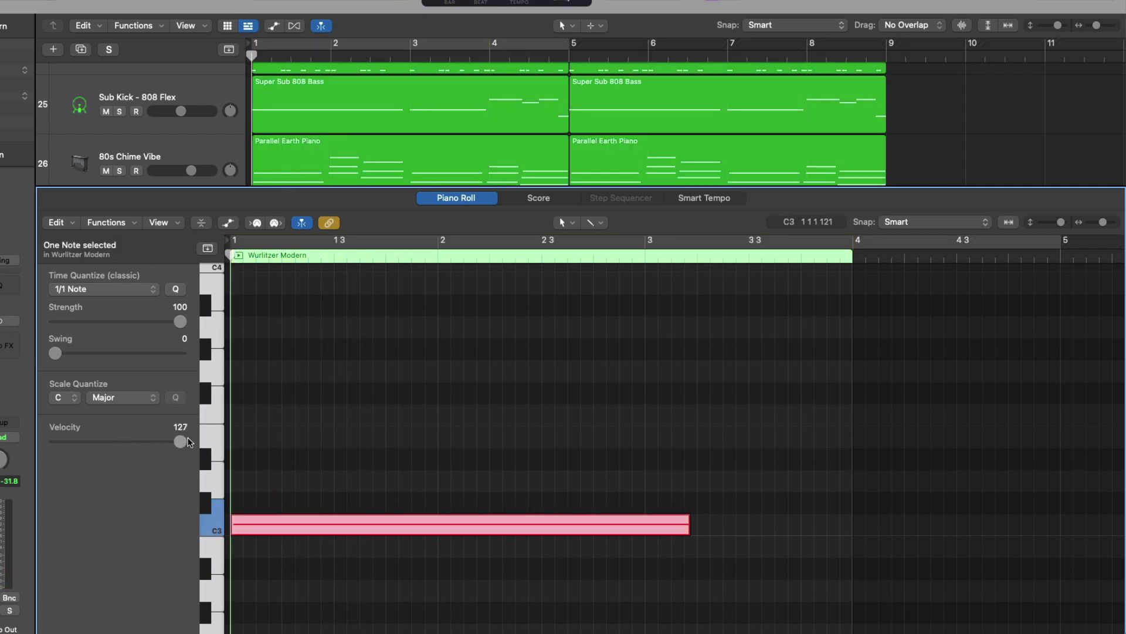
mouse_move(282, 532)
left_click(240, 260)
key("space")
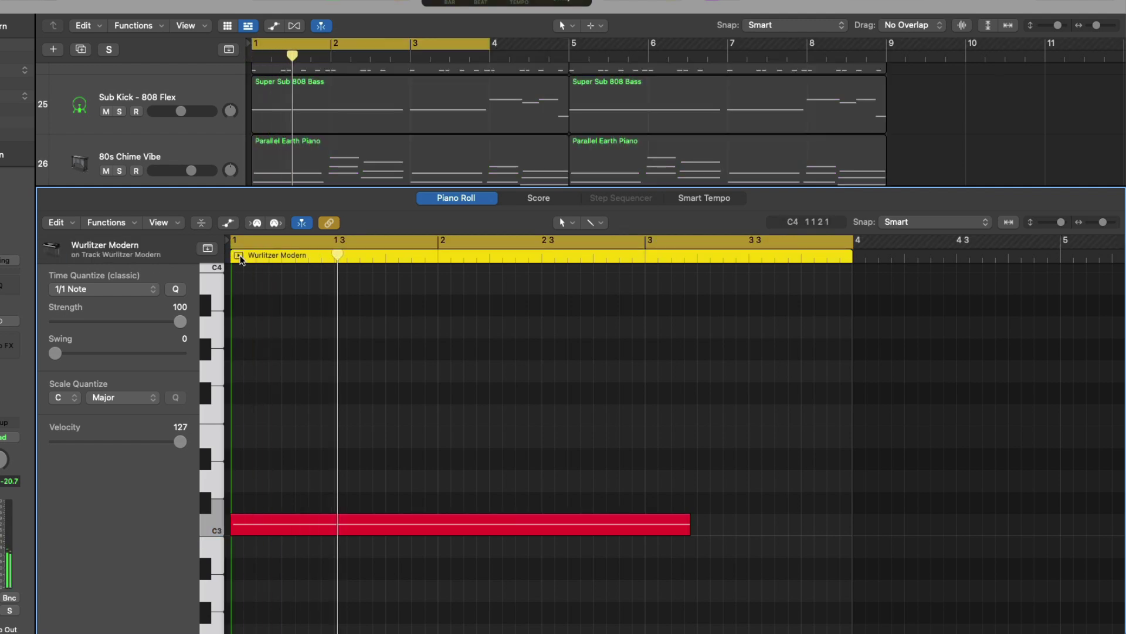
key("space")
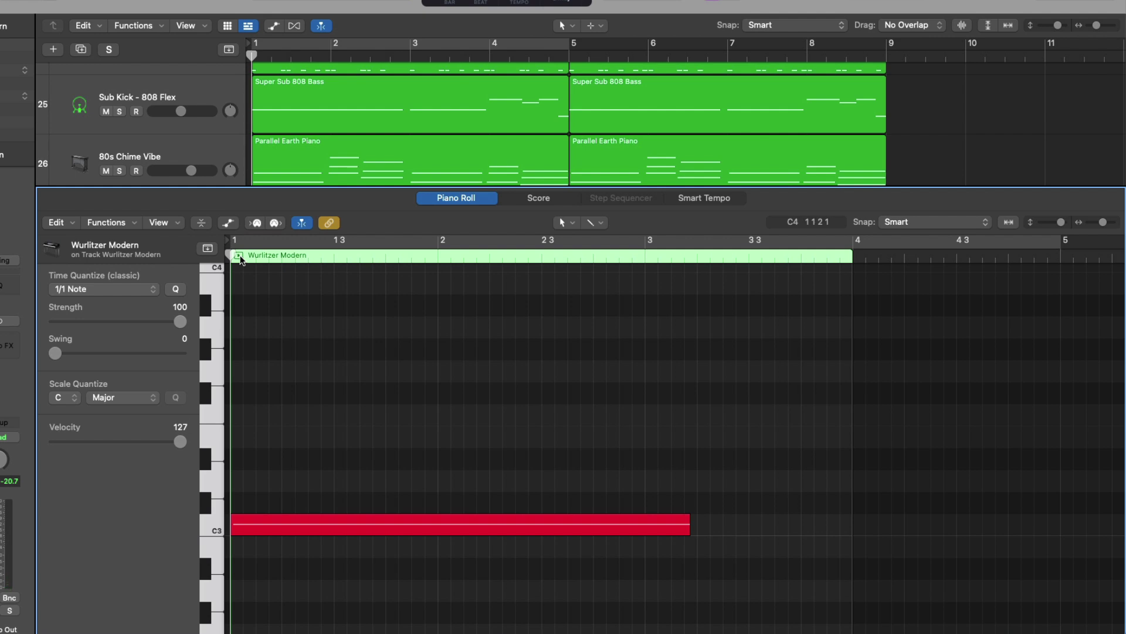
Shorten the C3 note from its end so it lasts about two beats, ending near position 1 3.
left_click_drag(688, 526, 334, 533)
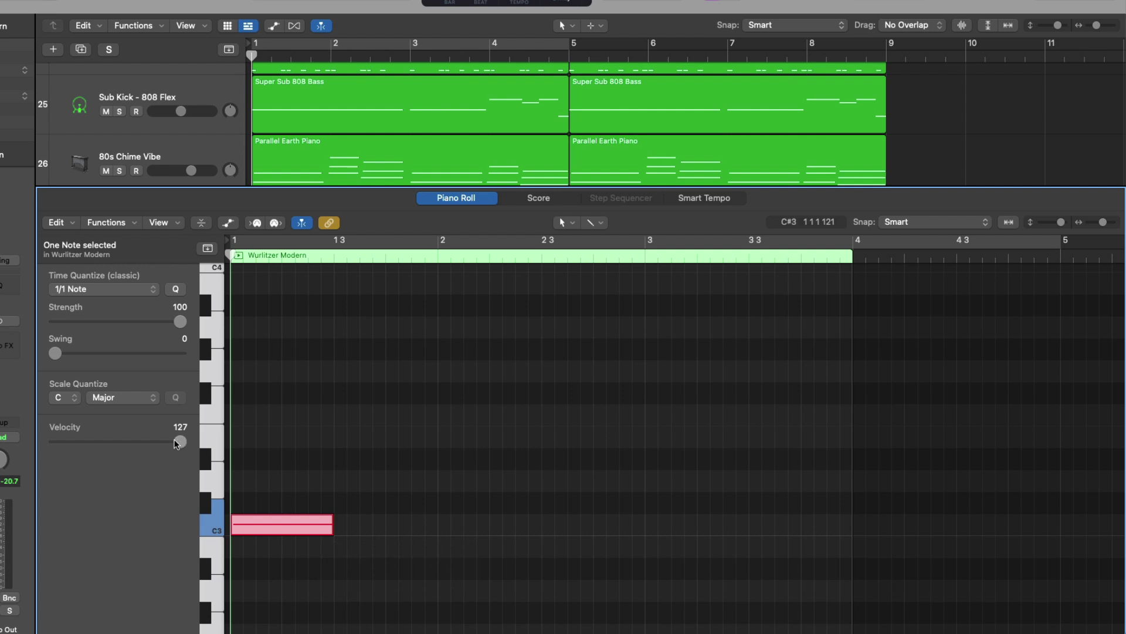
Set the C3 note's velocity to 33 and draw two more matching C3 notes at bars 2 and 3.
left_click_drag(176, 443, 87, 444)
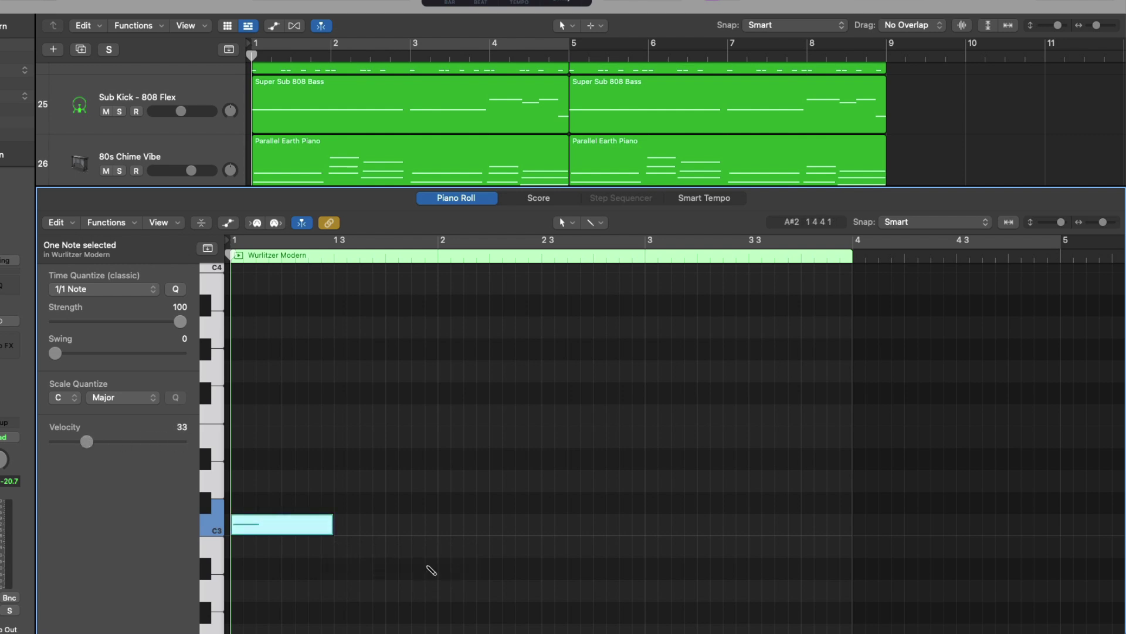
left_click(444, 525)
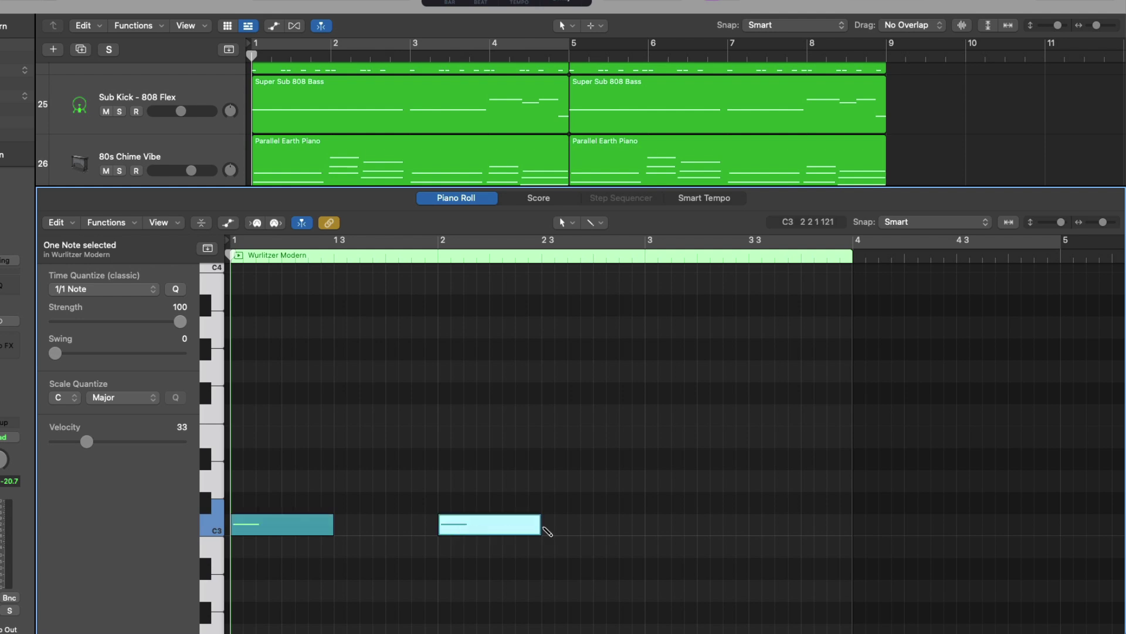
left_click(651, 525)
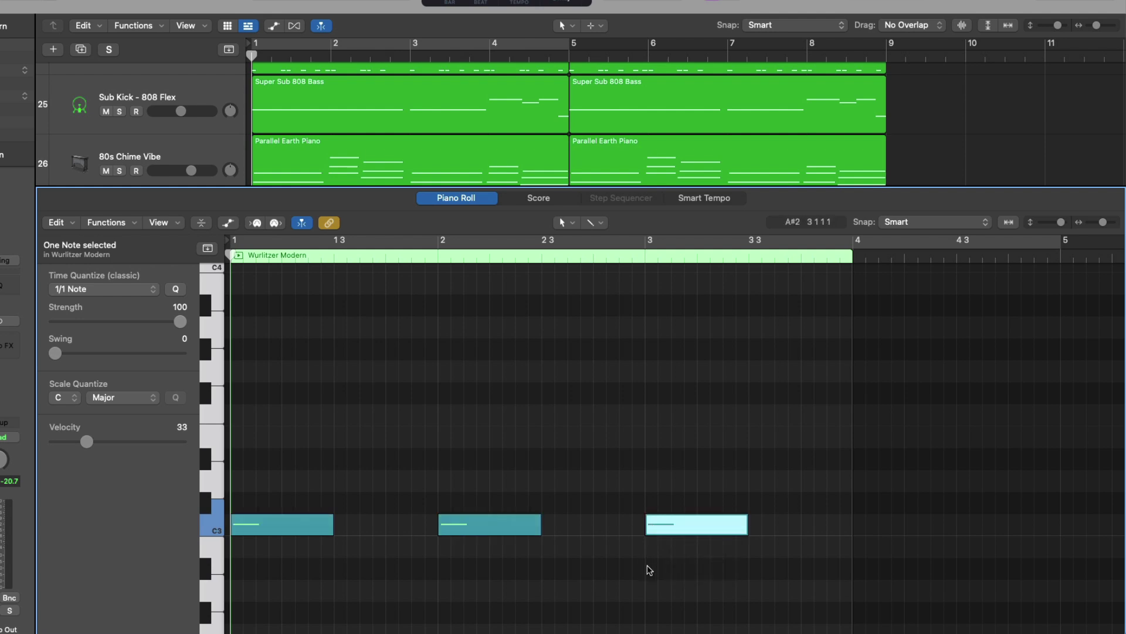
Replace the three C3 notes with two longer C3 notes, one starting just after bar 1 and one at bar 2.
left_click_drag(664, 561, 317, 492)
key("Delete")
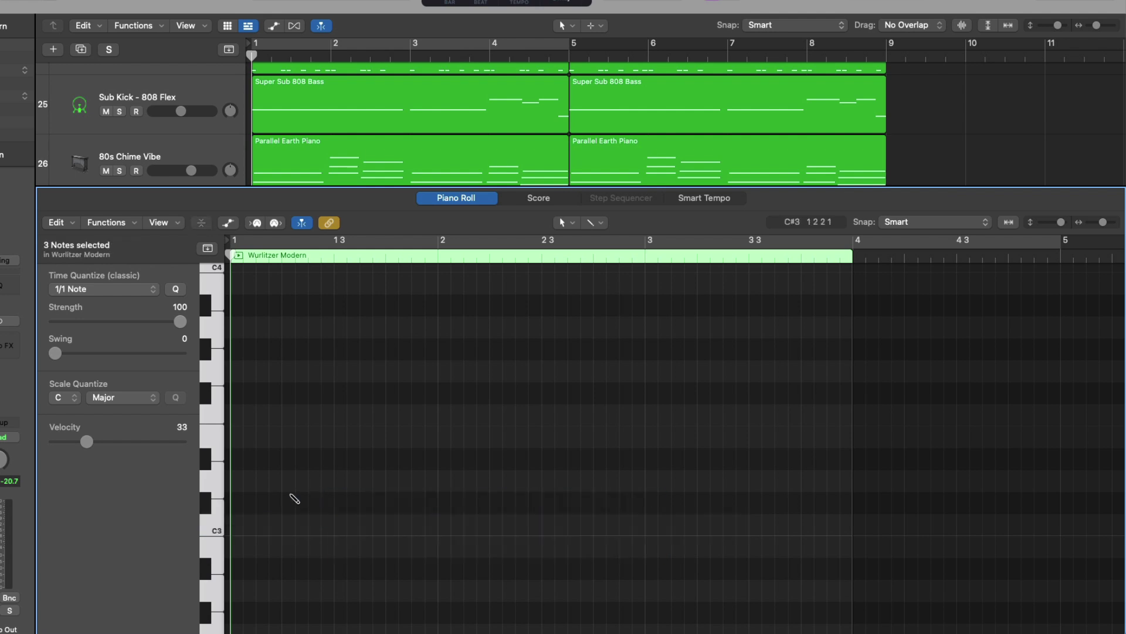
left_click(245, 526)
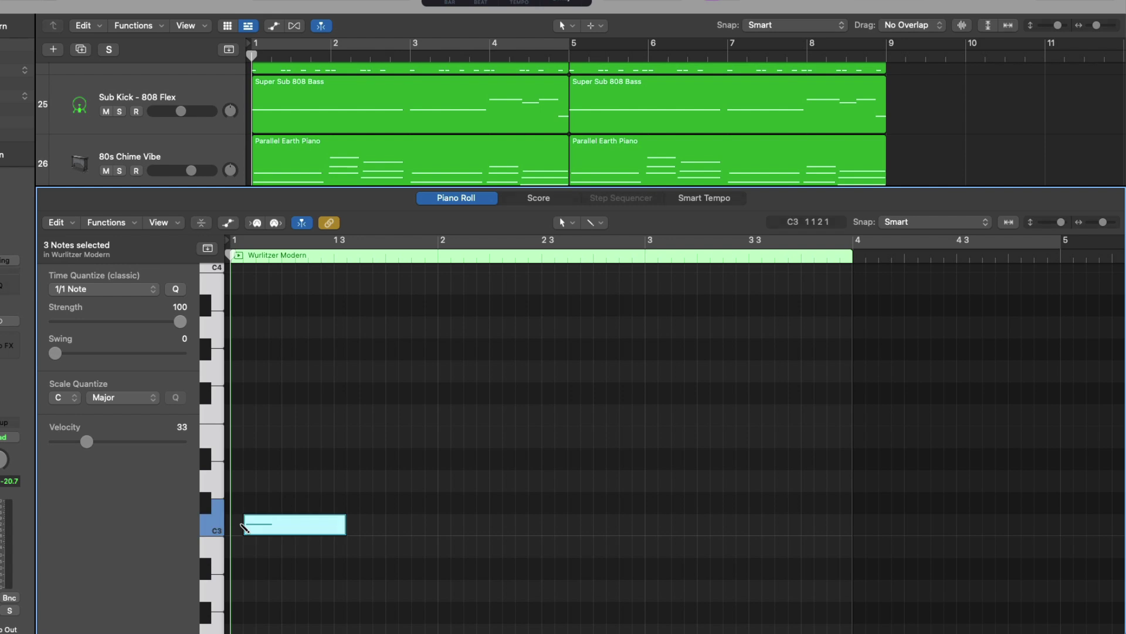
left_click_drag(245, 527, 448, 521)
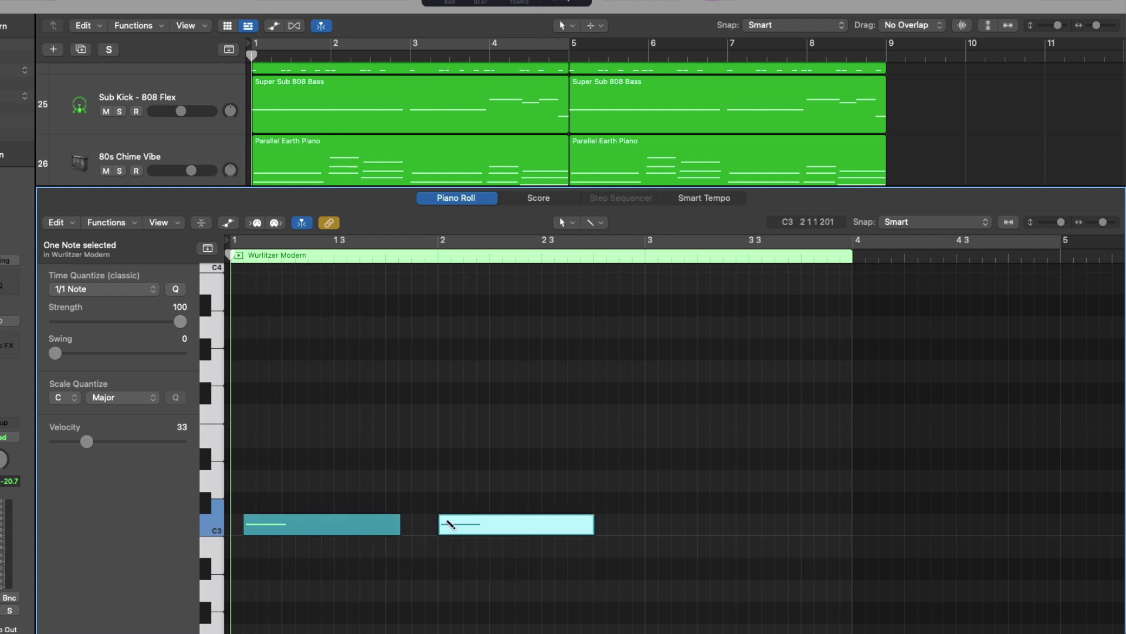
Select both C3 notes together and move them up to D3.
left_click(312, 523)
left_click(509, 528)
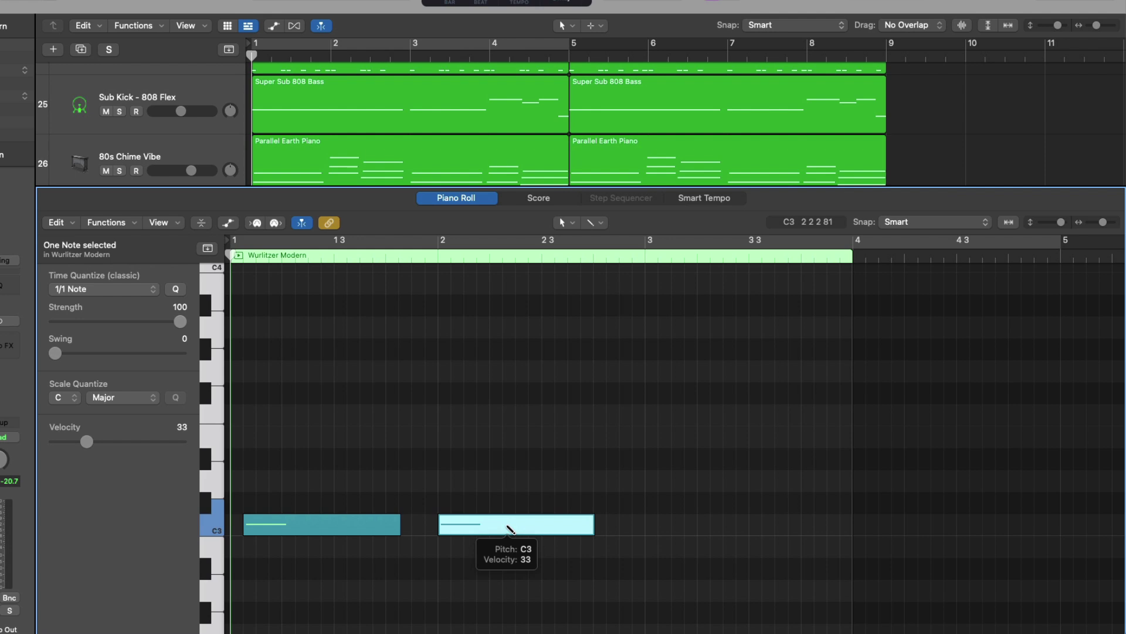
left_click(354, 530, "shift")
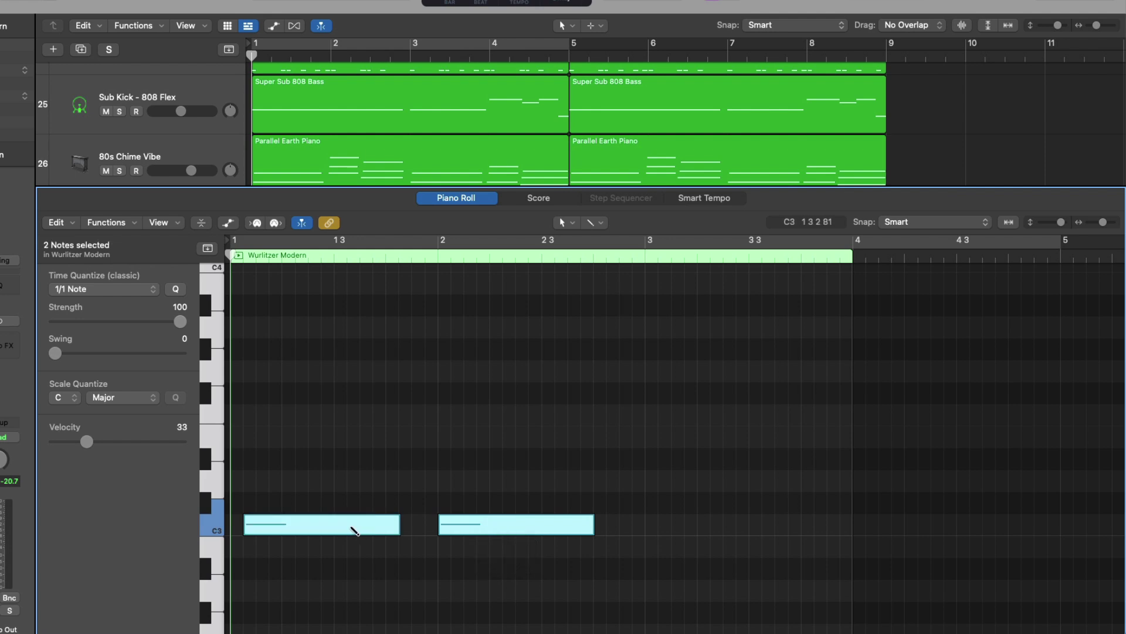
mouse_move(353, 530)
left_click_drag(352, 528, 350, 477)
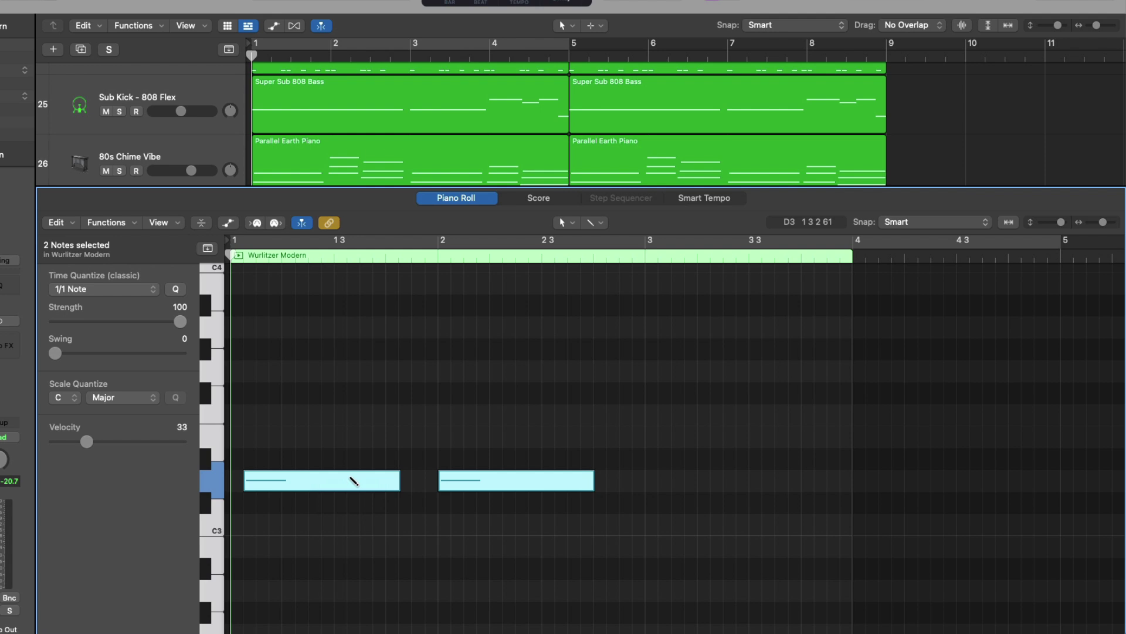
Duplicate the two D3 notes so the copies start at bar 3, and trim both copies at their ends and starts.
left_click_drag(354, 481, 755, 520, "alt")
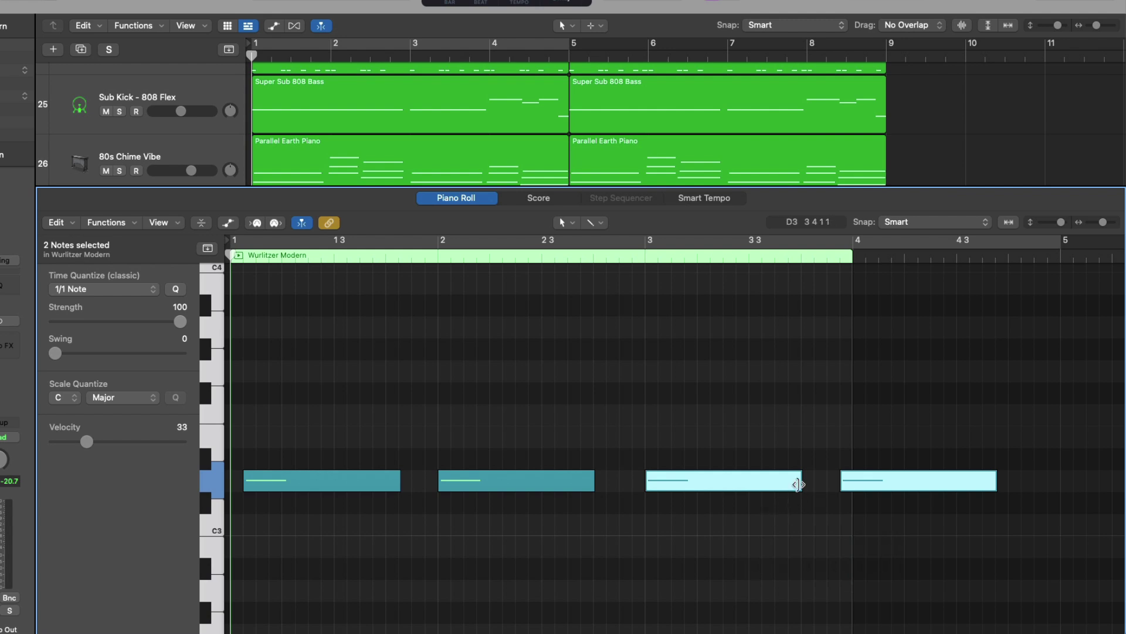
left_click_drag(798, 484, 747, 486)
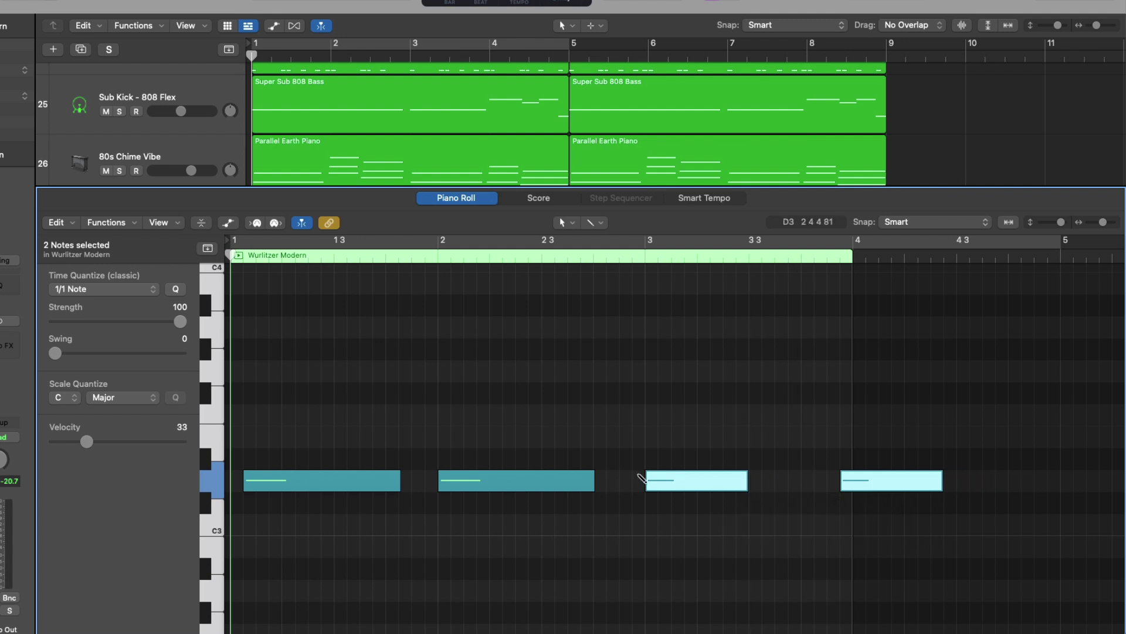
left_click_drag(646, 476, 673, 475)
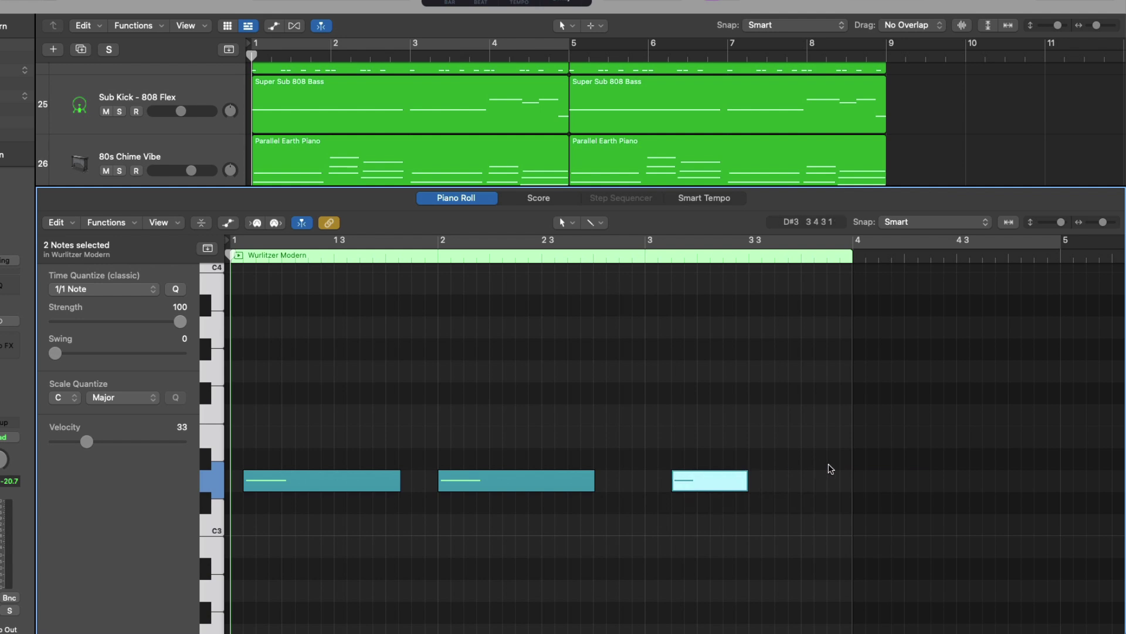
Extend the Wurlitzer Modern region so it ends at bar 5.
left_click_drag(850, 456, 1058, 455)
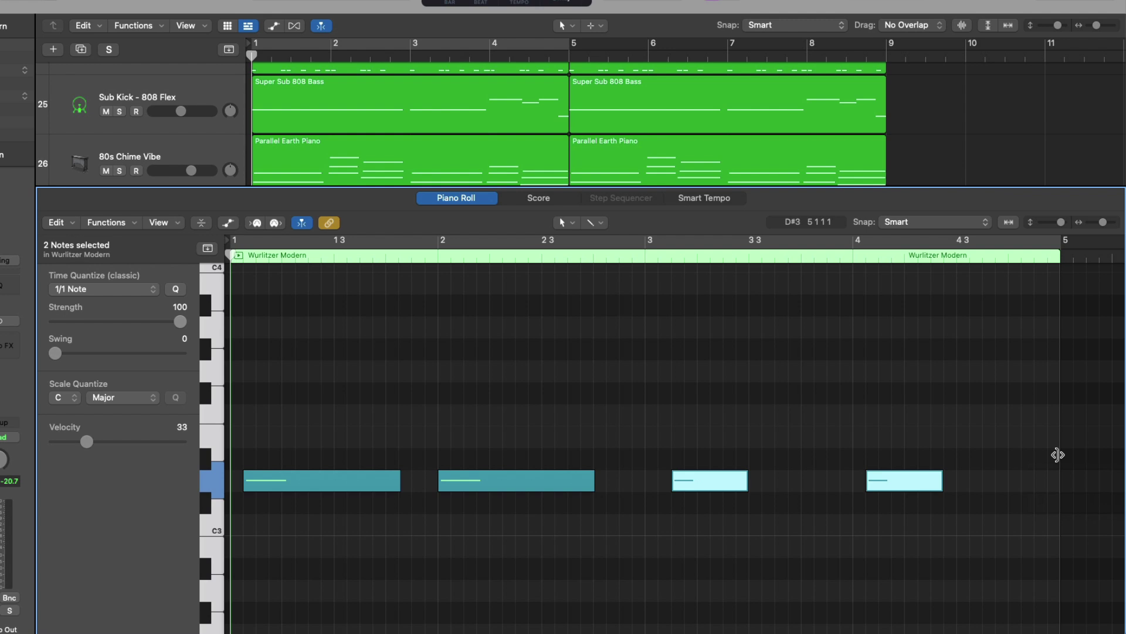
left_click(1023, 587)
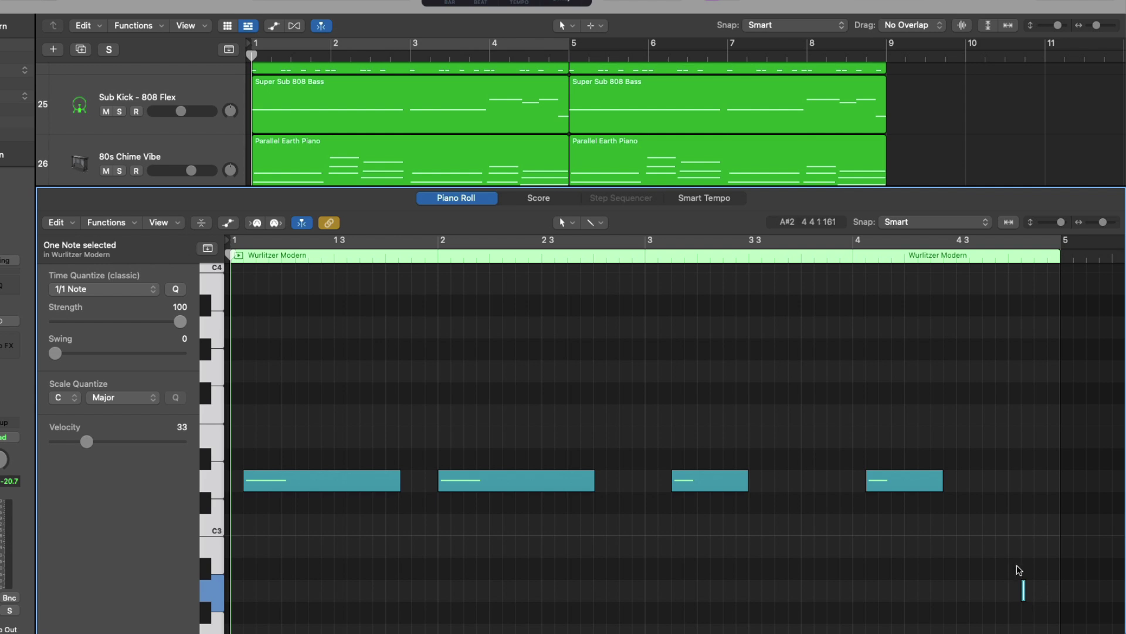
key("shift+l")
key("Delete")
Raise the velocity of all four D3 notes to 98, and lower only the D3 note at bar 2 to 63.
scroll(963, 536, "down", 1)
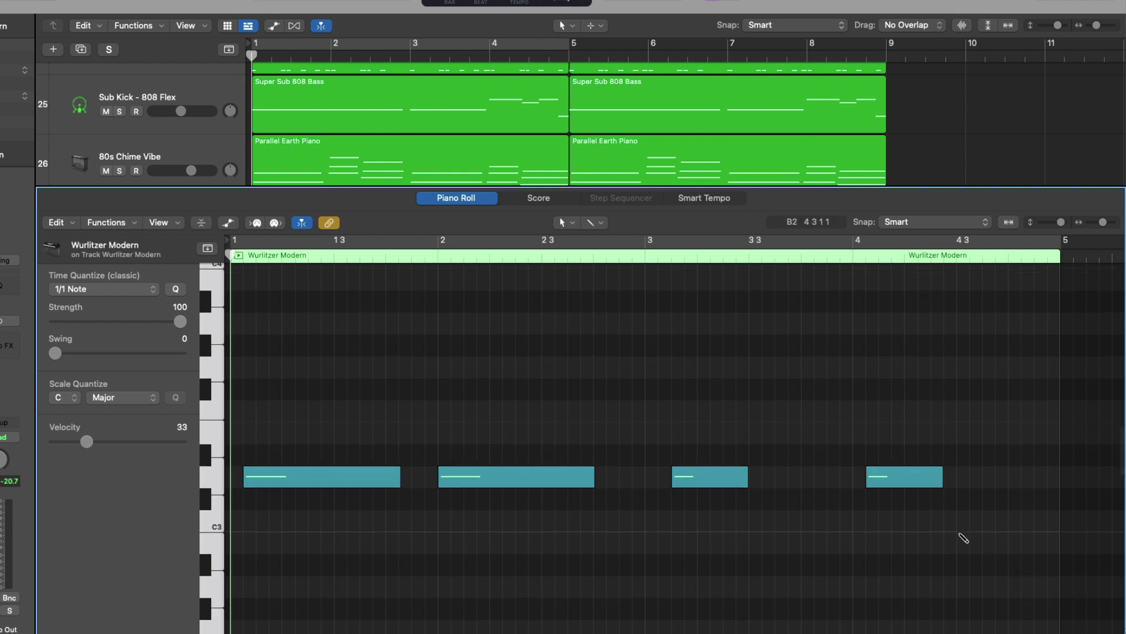
left_click(913, 476)
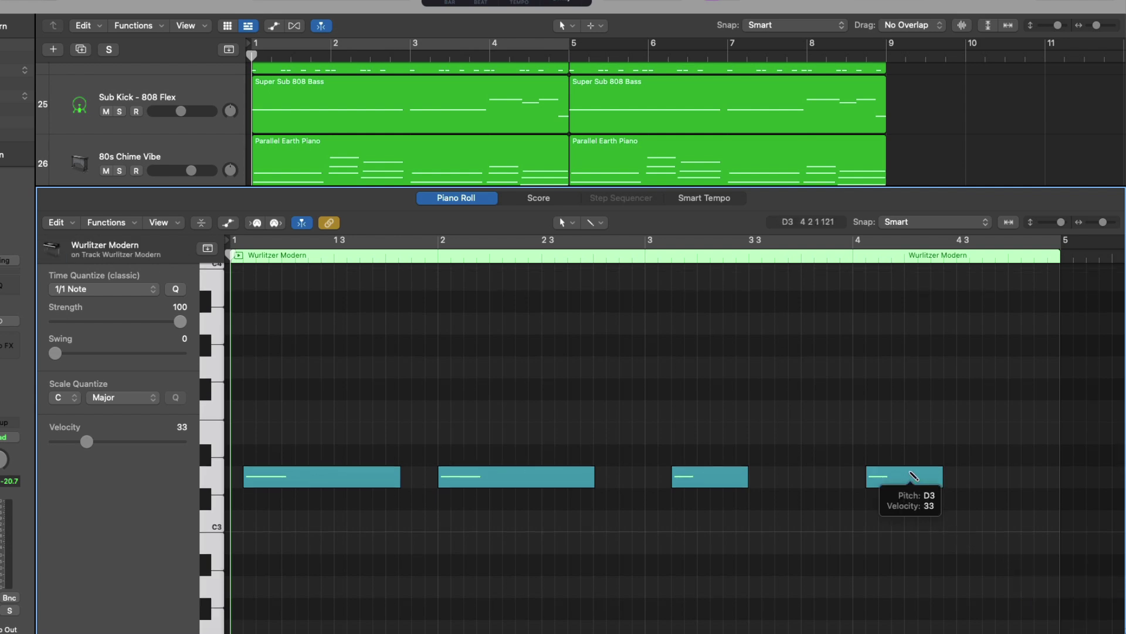
left_click(735, 478, "shift")
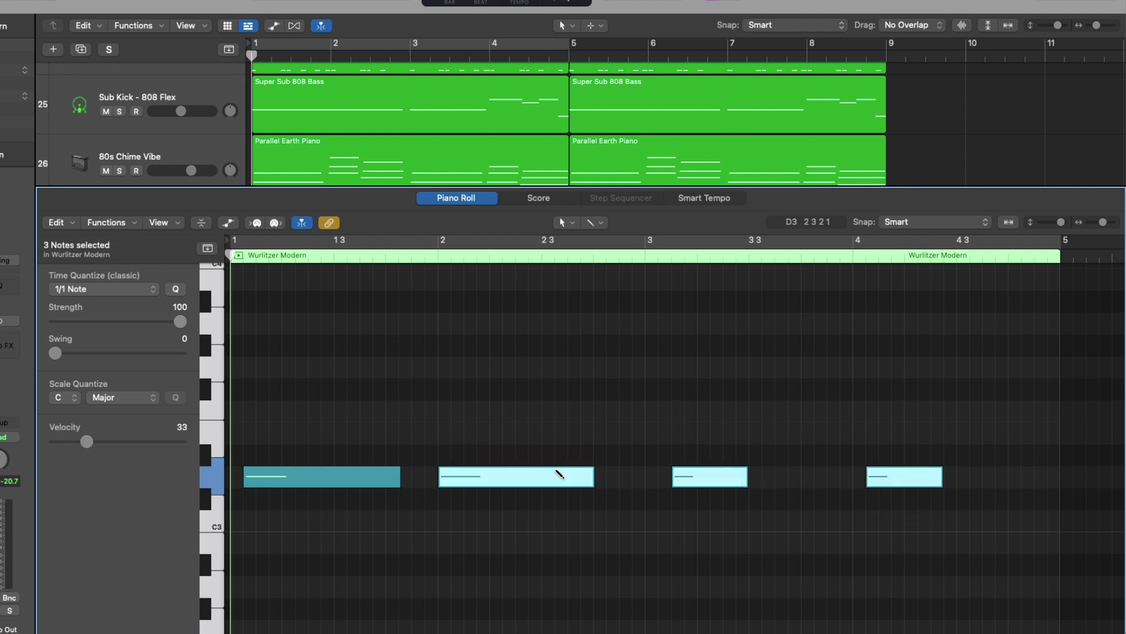
left_click(588, 472, "shift")
left_click(352, 473, "shift")
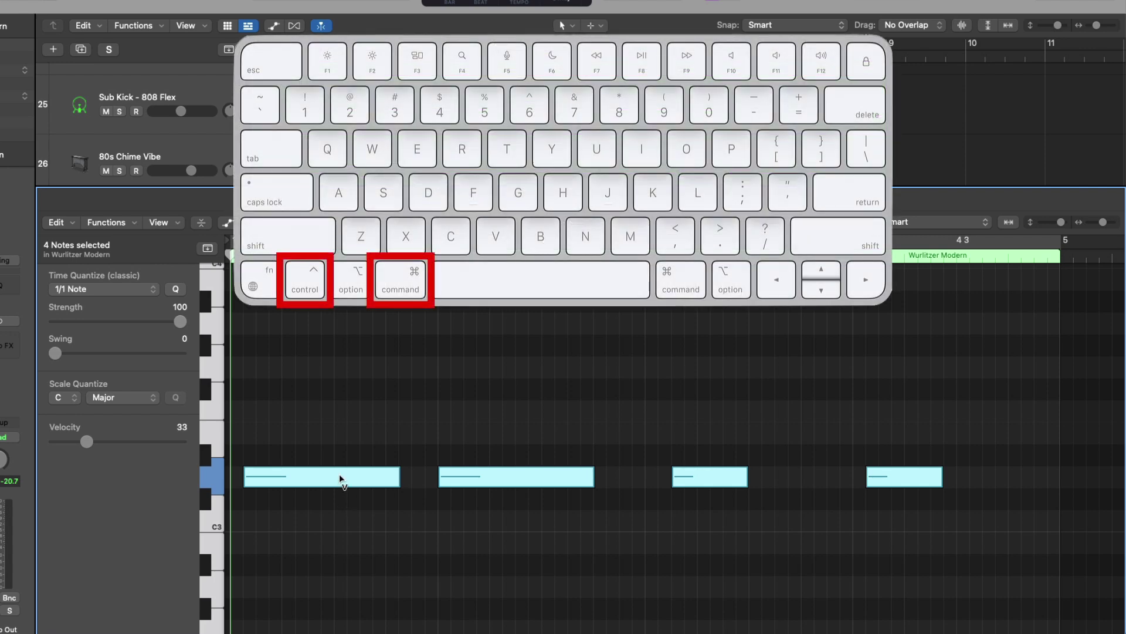
mouse_move(339, 474)
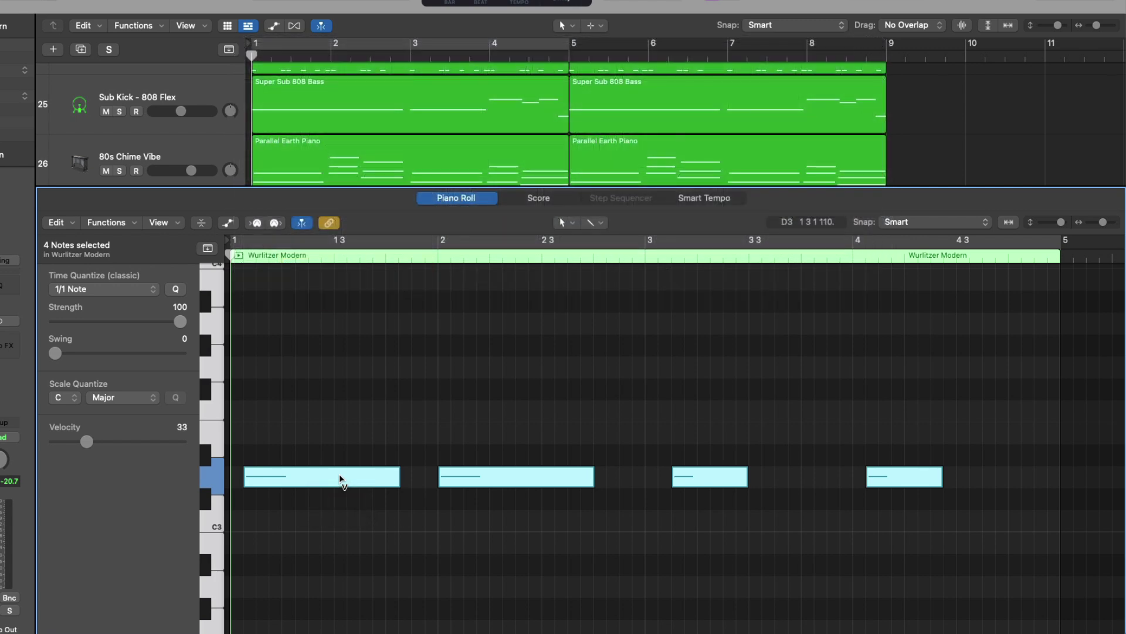
left_click_drag(340, 473, 359, 355)
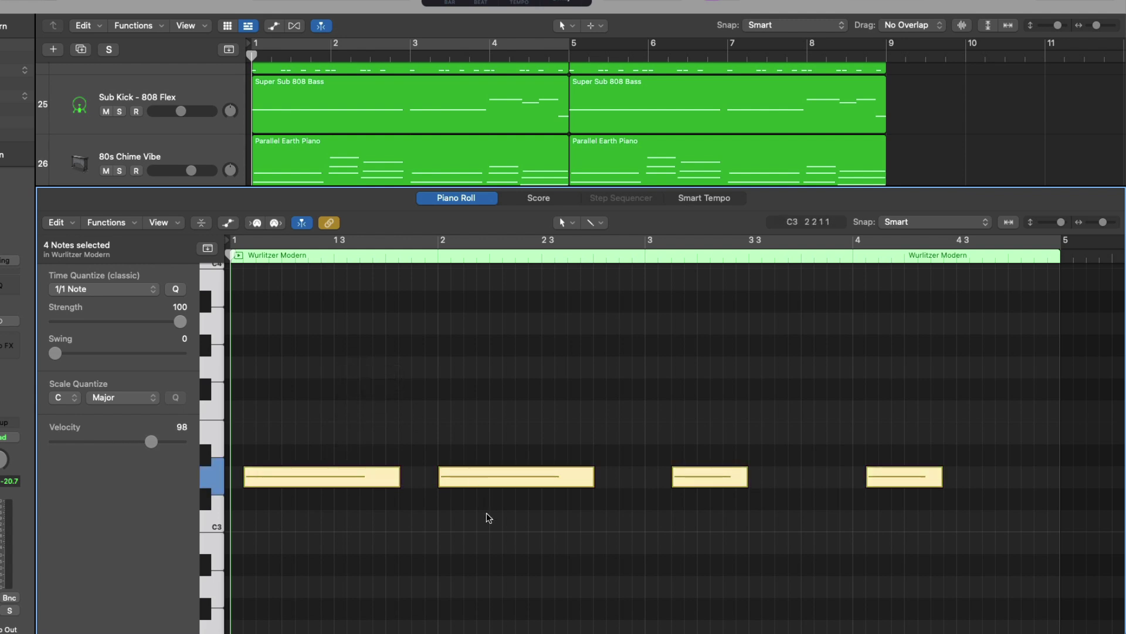
left_click(488, 517)
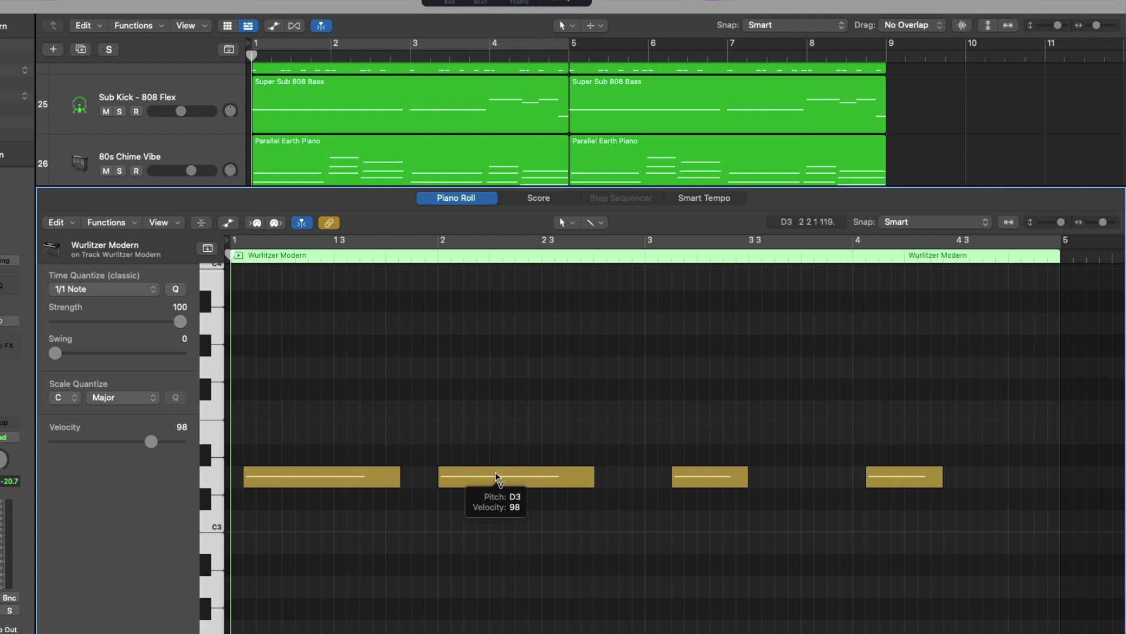
left_click_drag(496, 472, 496, 530)
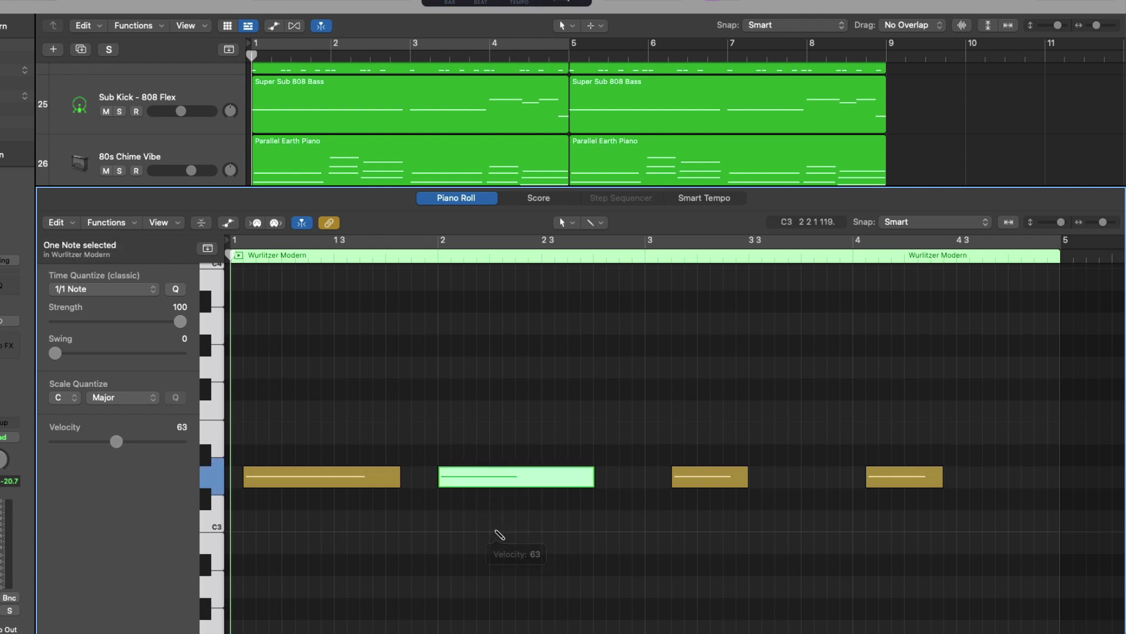
Draw a C3 note at bar 2 just under a beat long with velocity 124, and a matching B2 note at bar 3.
left_click(445, 520)
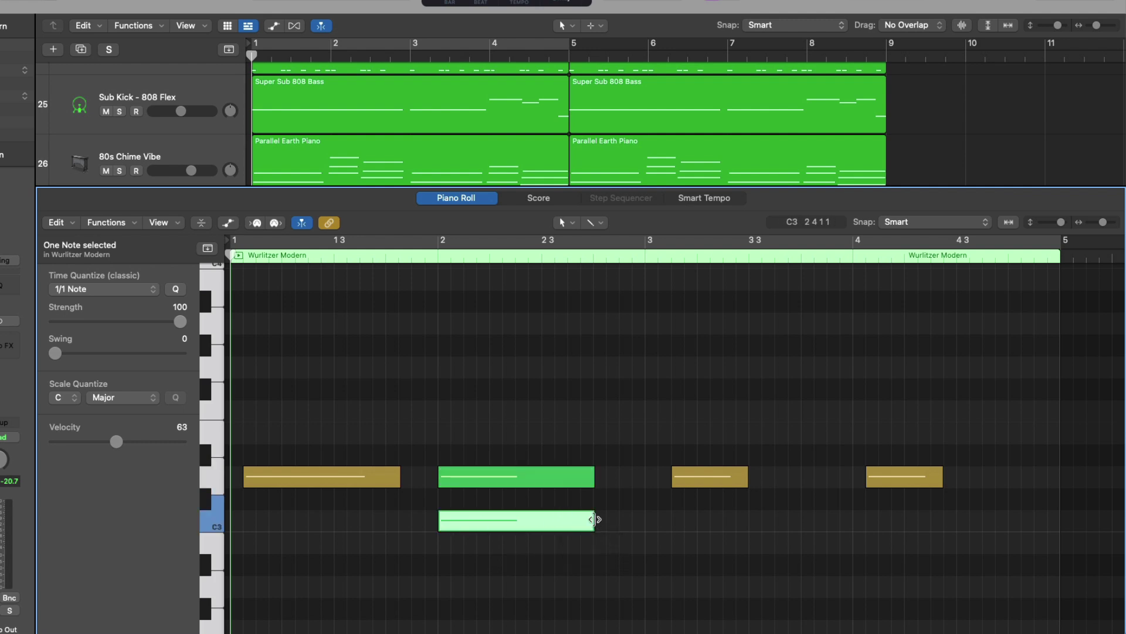
left_click_drag(594, 519, 455, 422)
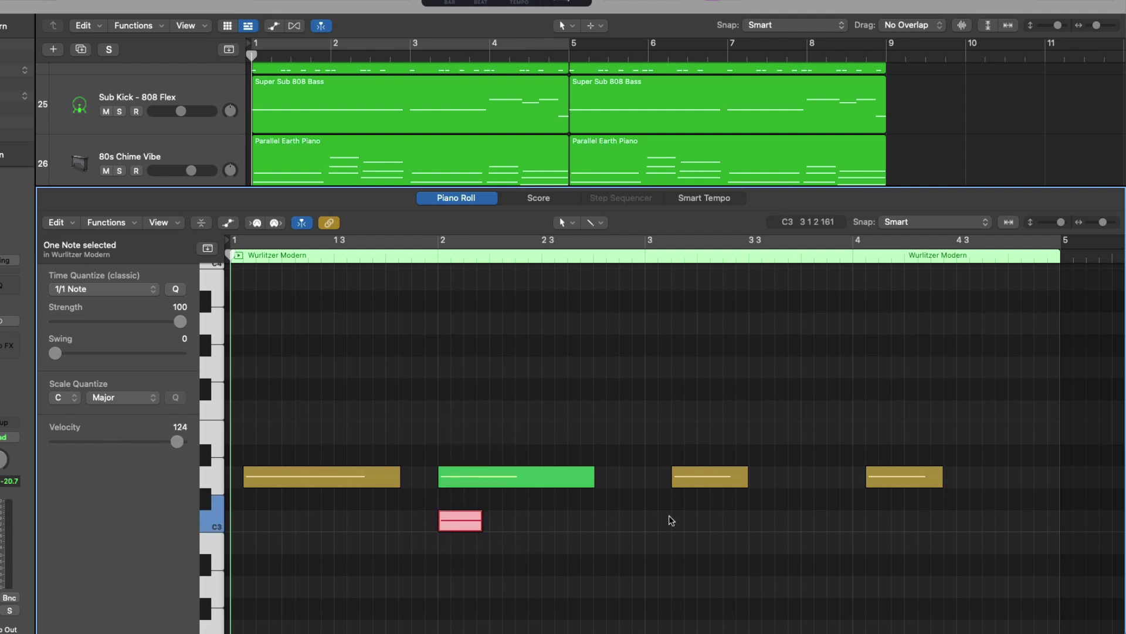
left_click(653, 543, "super")
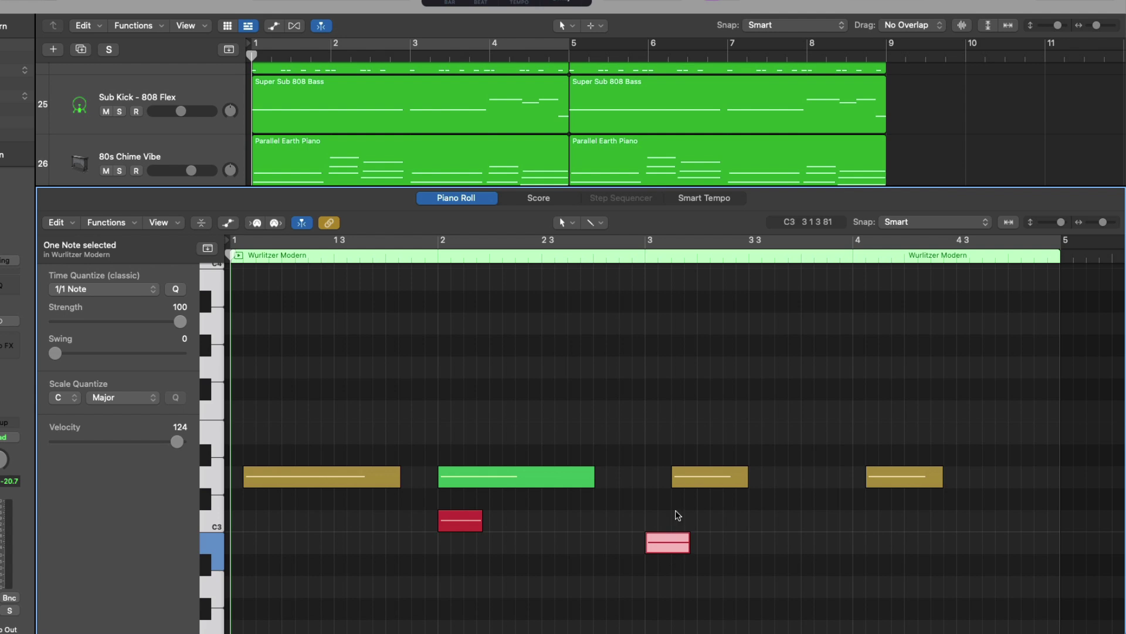
Define the D3 note at bar 2 as the default note and draw an F3 note at bar 4 based on it.
right_click(526, 484)
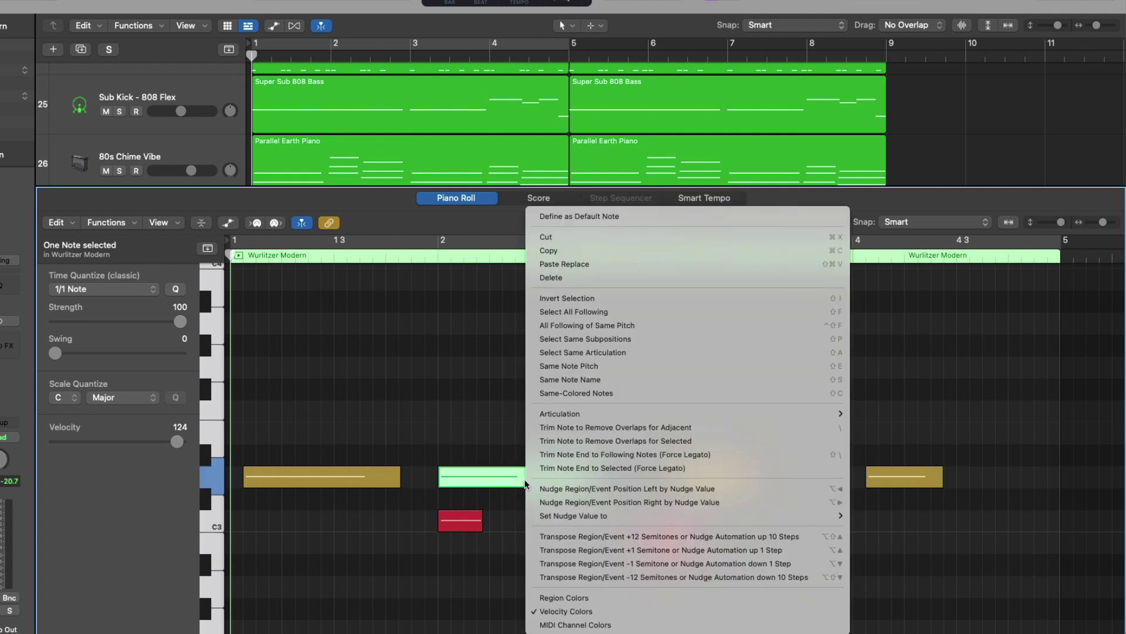
left_click(573, 217)
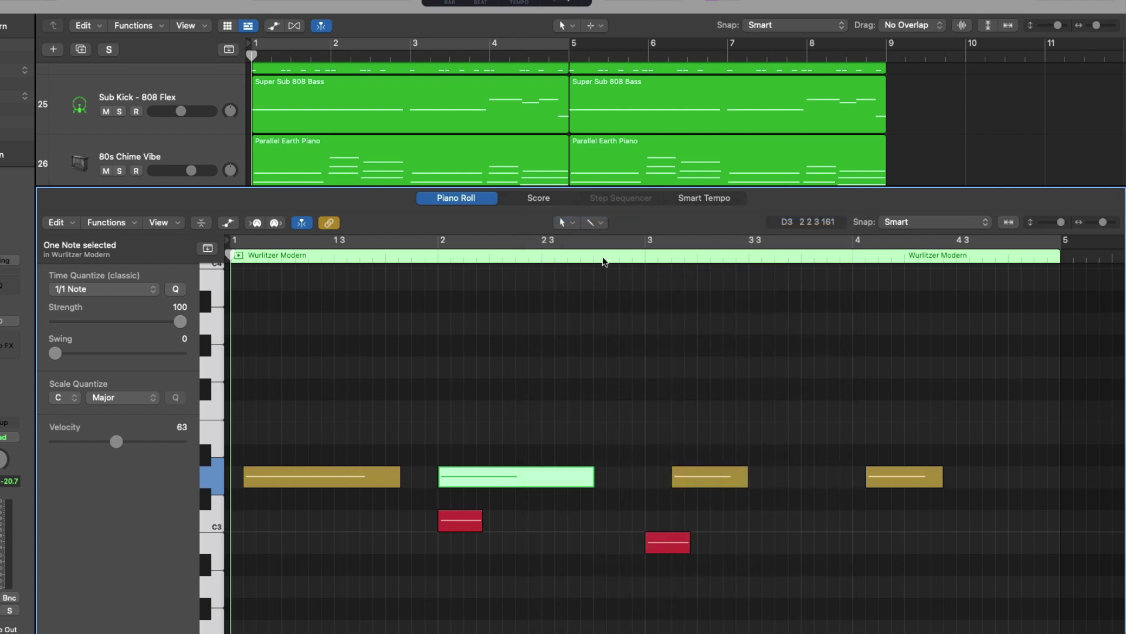
left_click(862, 409, "super")
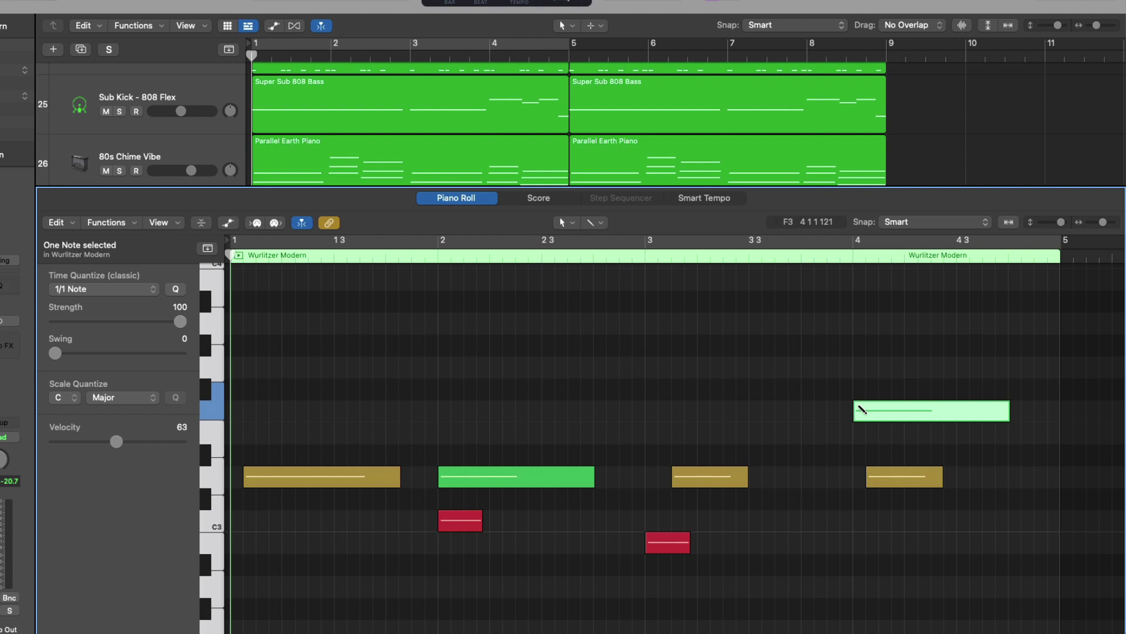
Select all the notes in the region and delete them.
left_click(859, 409)
key("super+a")
key("Delete")
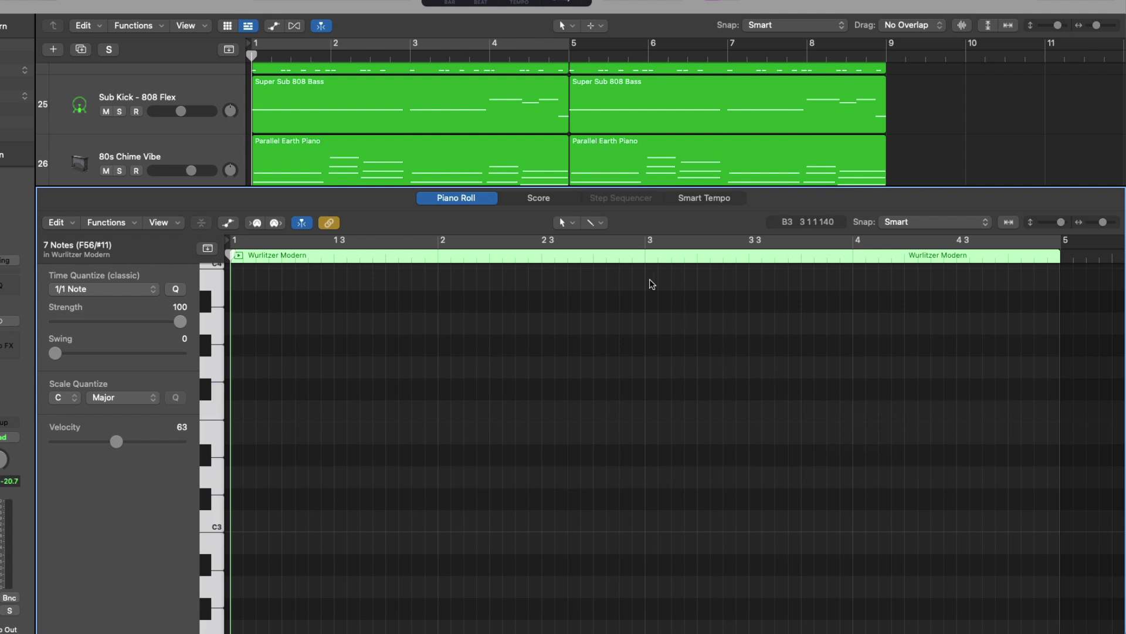
With the Brush Tool, paint one-bar C3 notes in bars 1 to 4 and shift the bar 4 note up to D3.
left_click(602, 223)
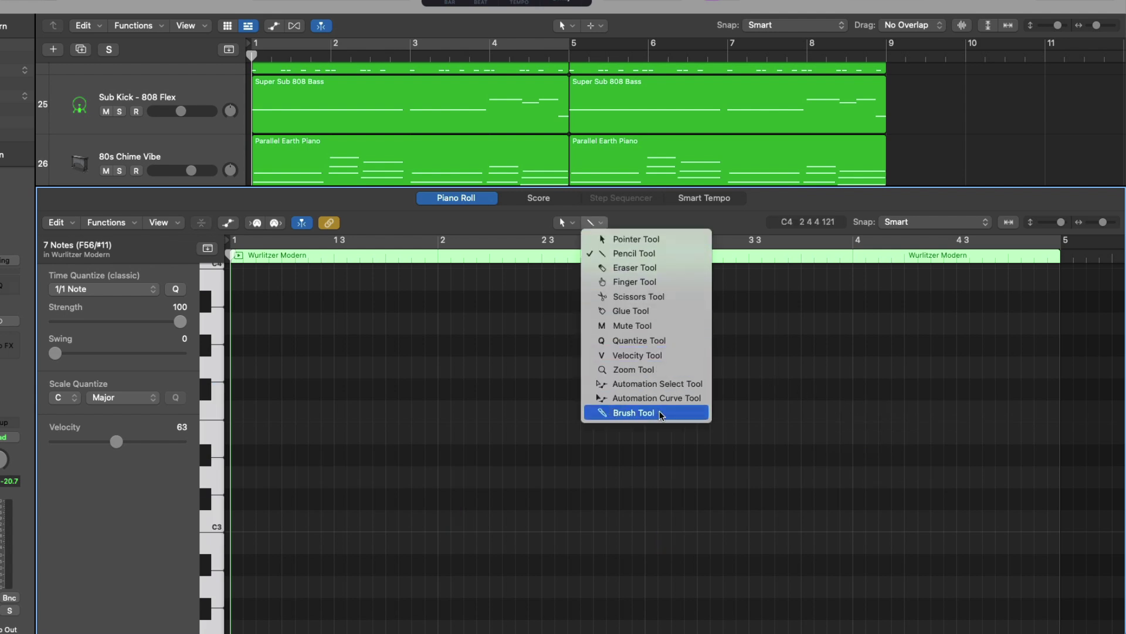
left_click(634, 413)
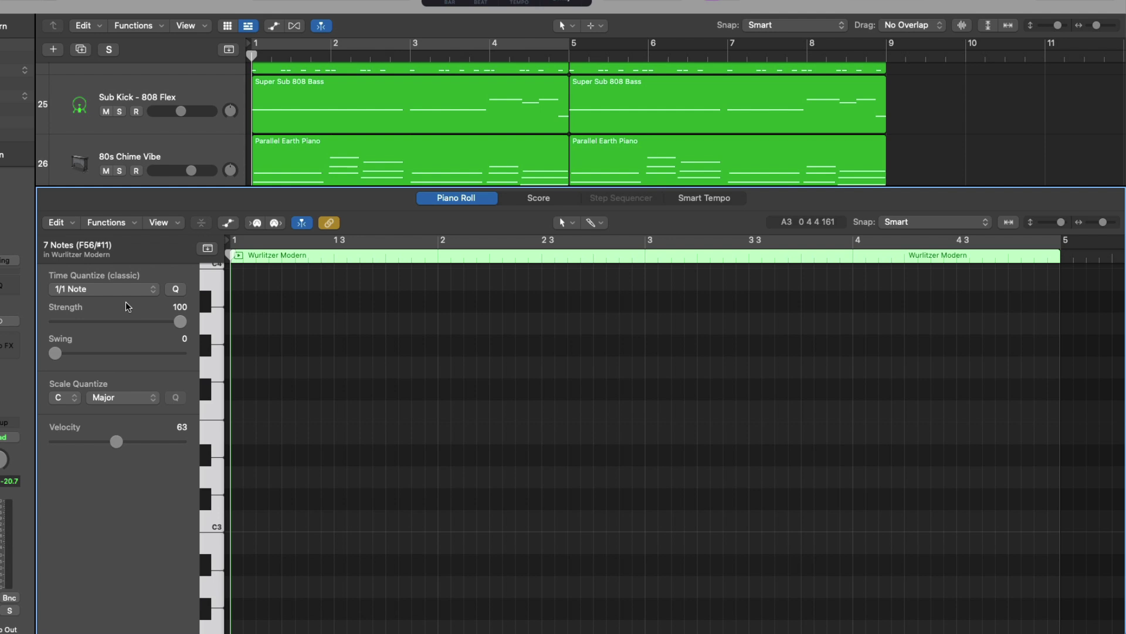
left_click(241, 523)
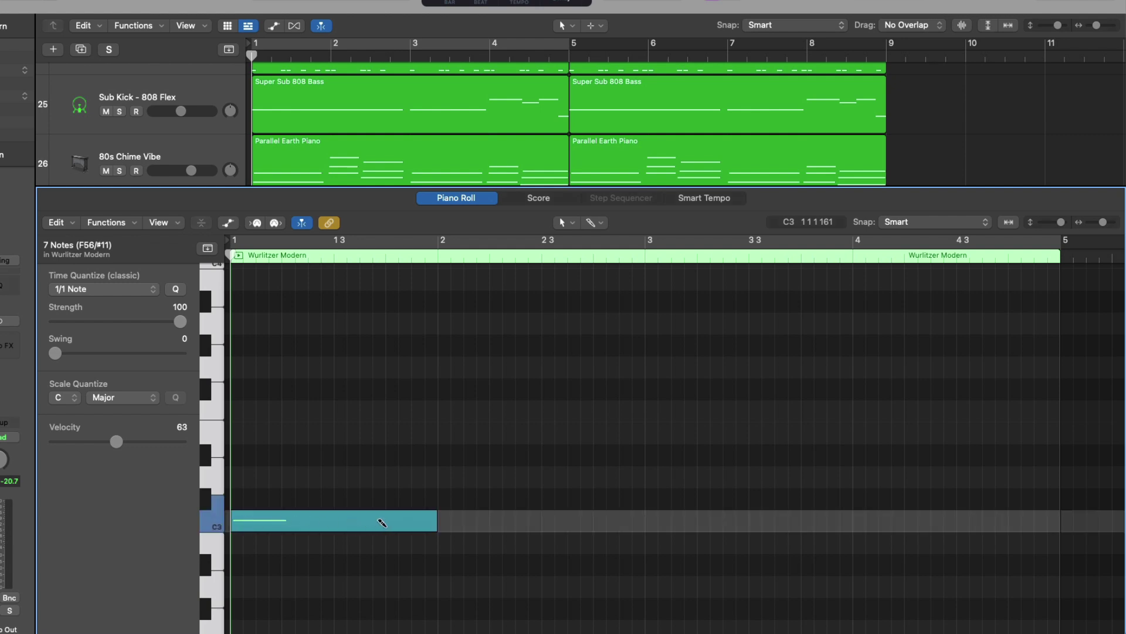
left_click(476, 523)
left_click(692, 521)
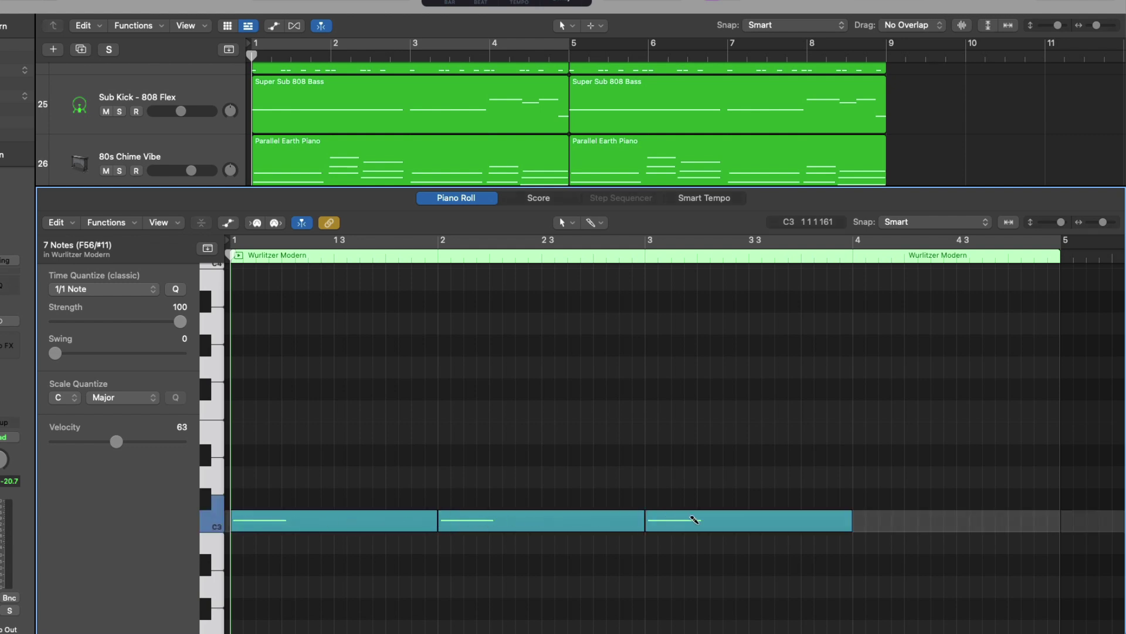
left_click(891, 522)
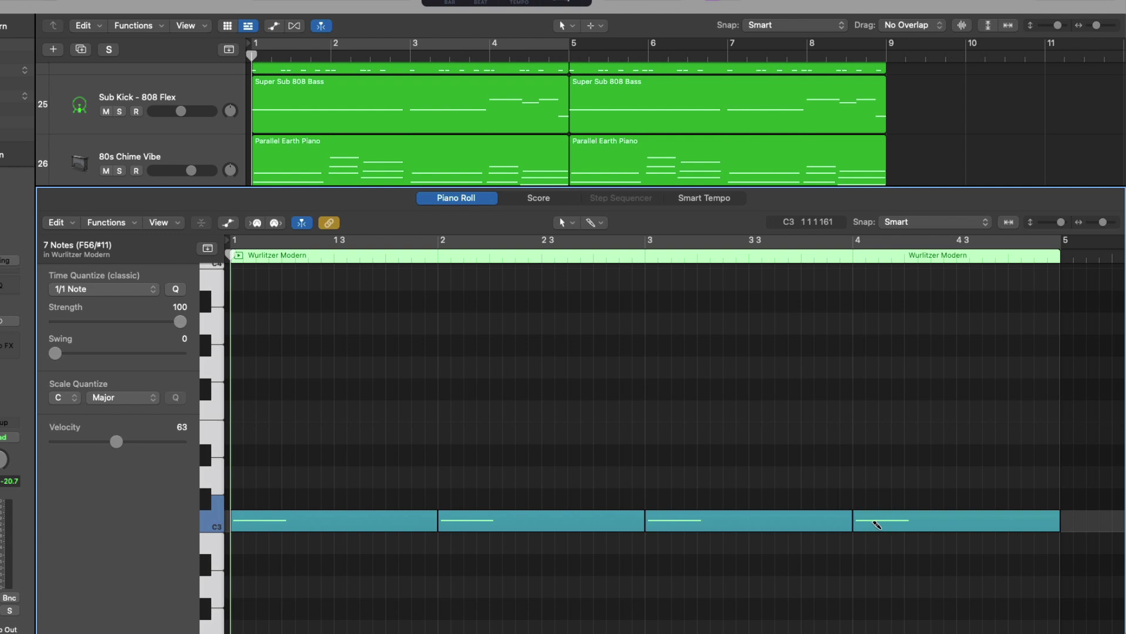
left_click_drag(876, 523, 871, 481)
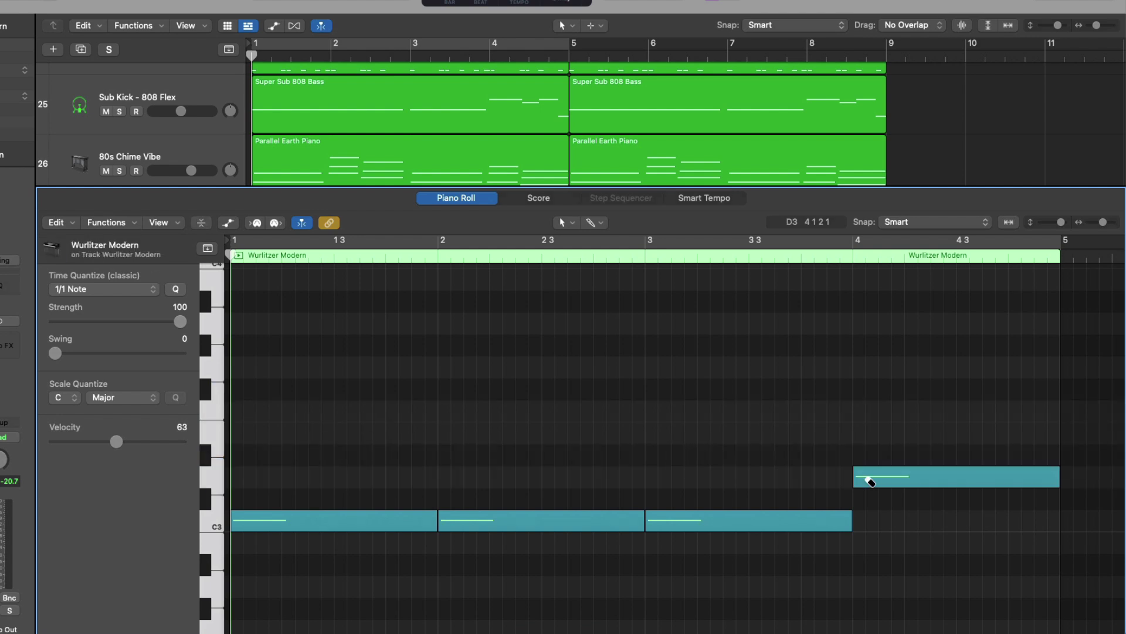
Erase the D3 note in bar 4 and the three one-bar C3 notes in bars 1 to 3 with the Brush Tool.
mouse_move(871, 481)
left_click(871, 481, "super")
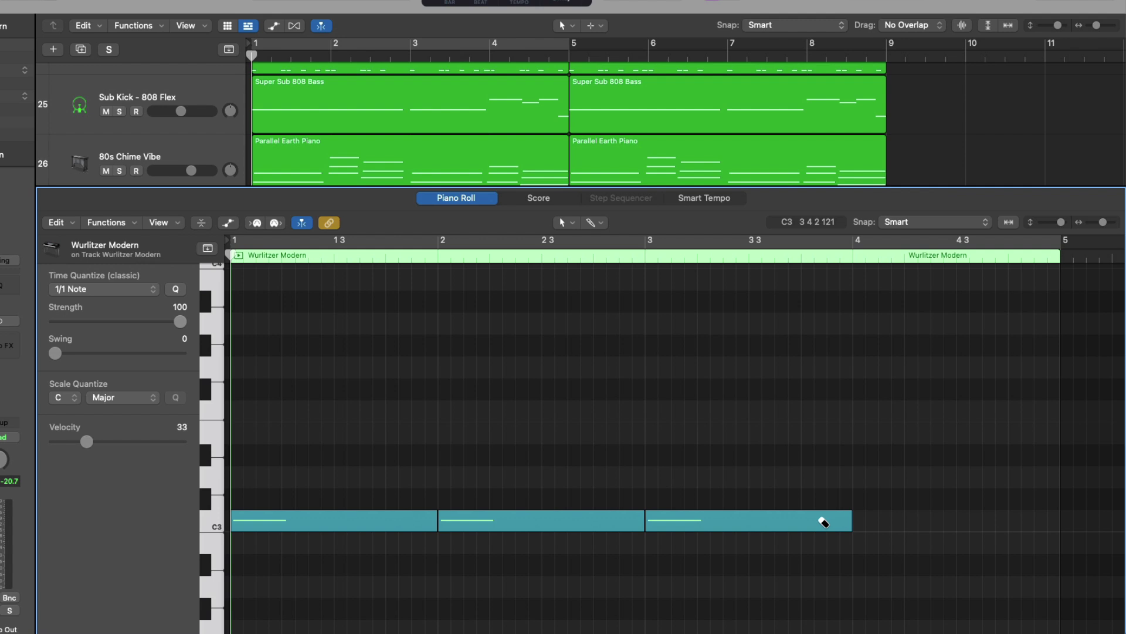
mouse_move(824, 522)
left_click(824, 522)
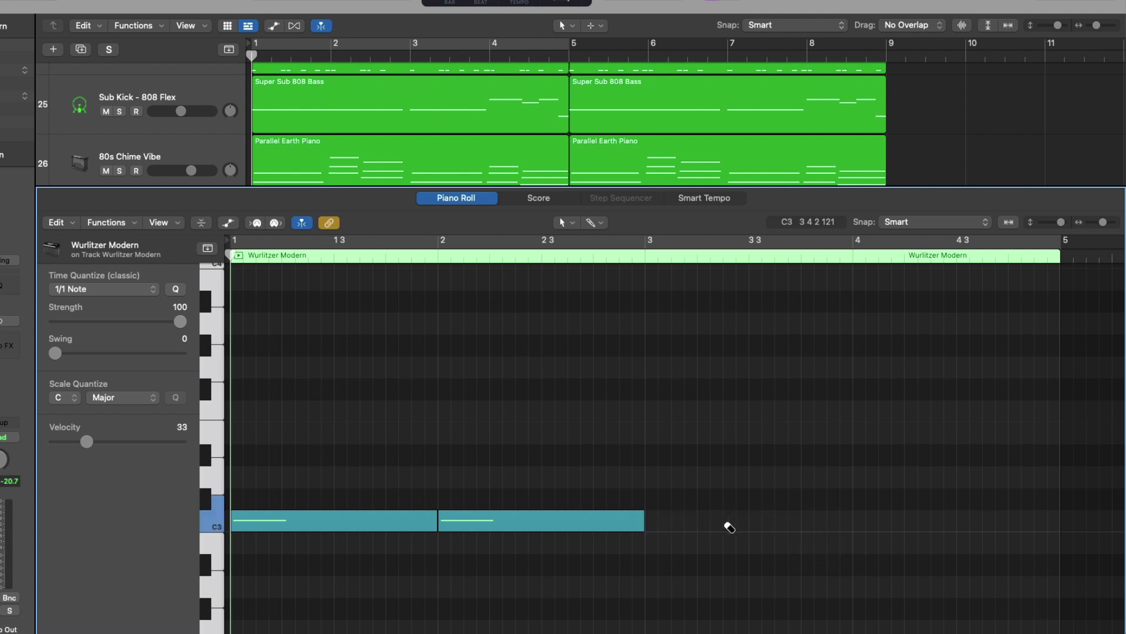
left_click(616, 520)
left_click(425, 523)
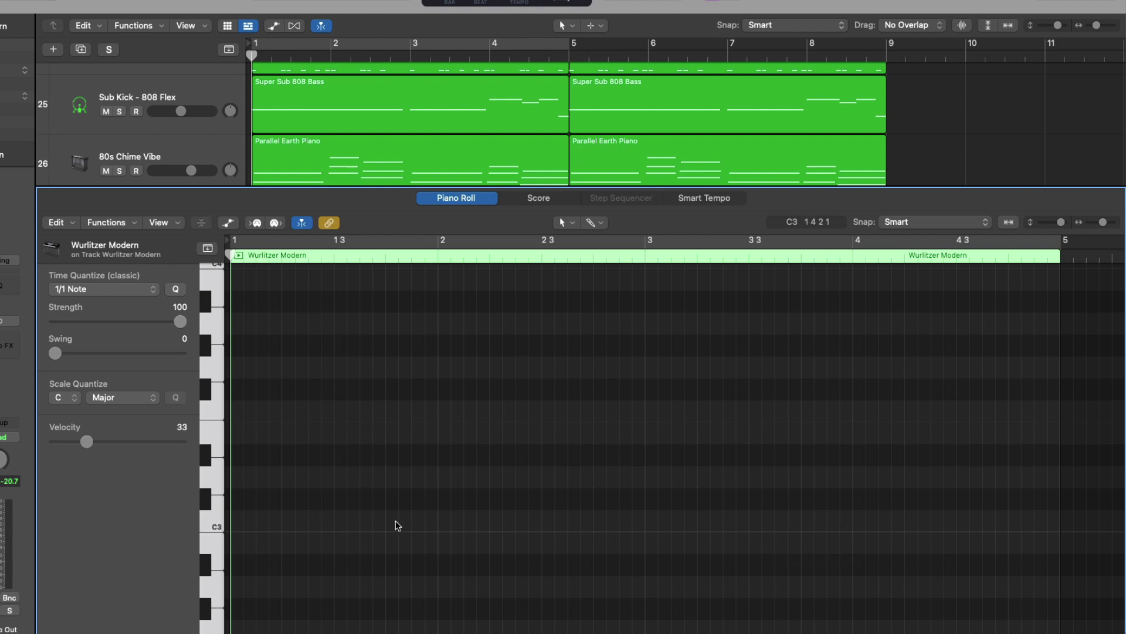
Set Time Quantize to 1/16 Note and turn the Scale Quantize key to Off.
left_click(145, 290)
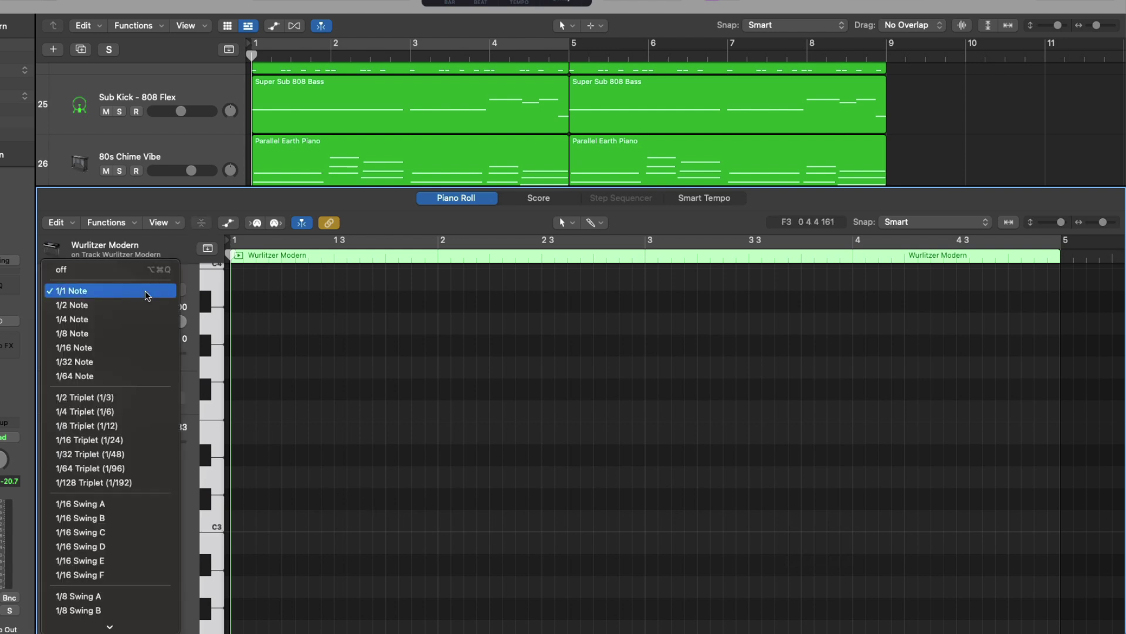
left_click(139, 348)
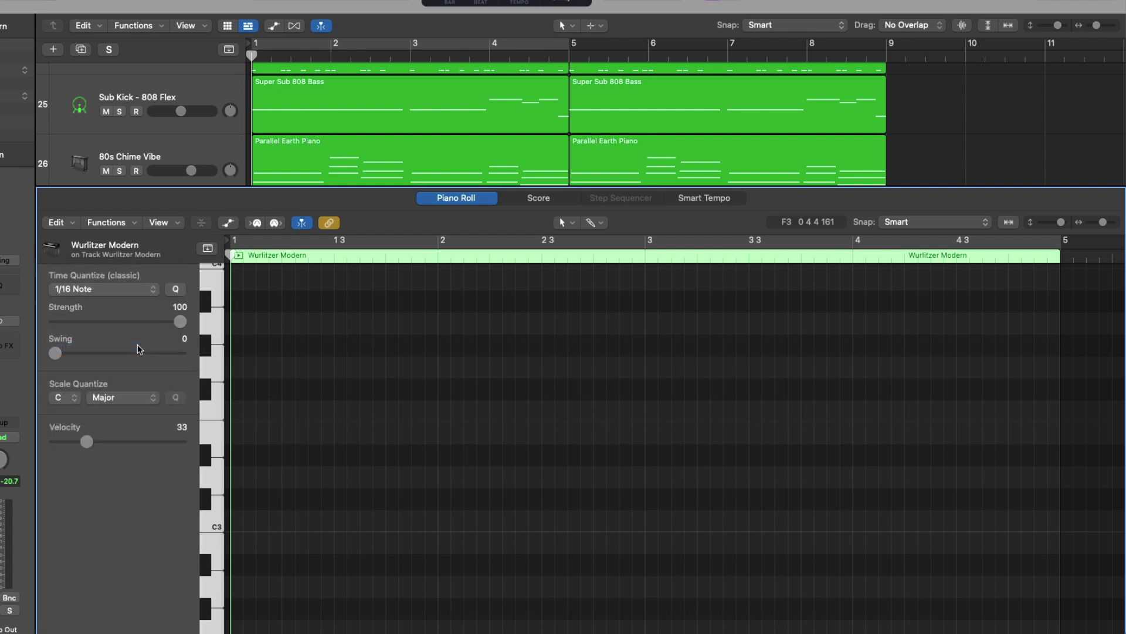
left_click(77, 398)
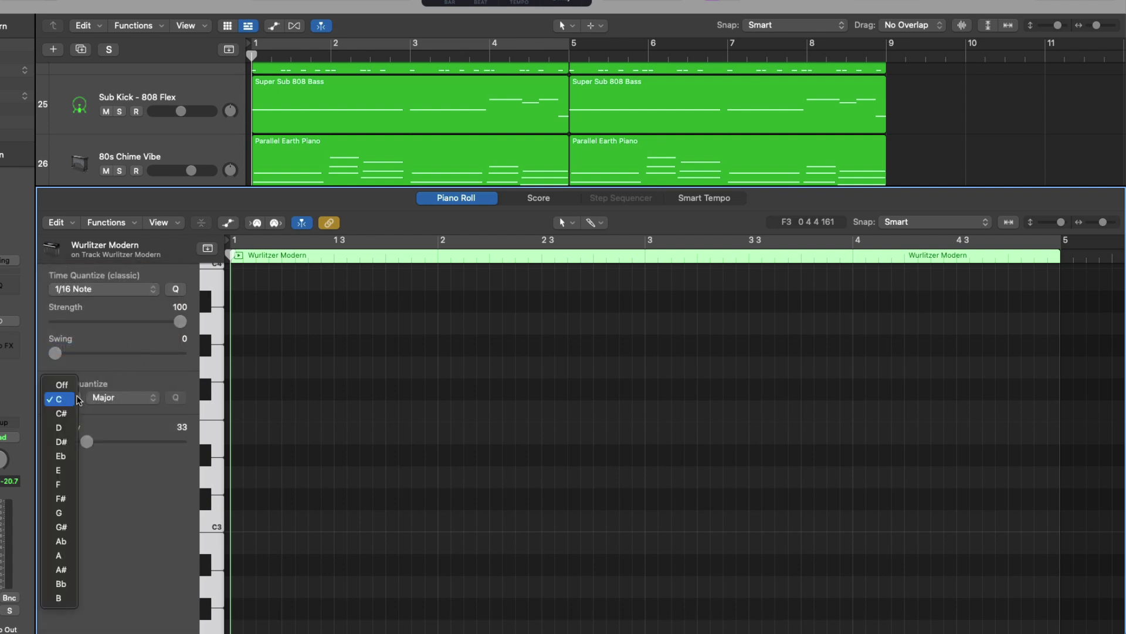
left_click(114, 382)
left_click(114, 394)
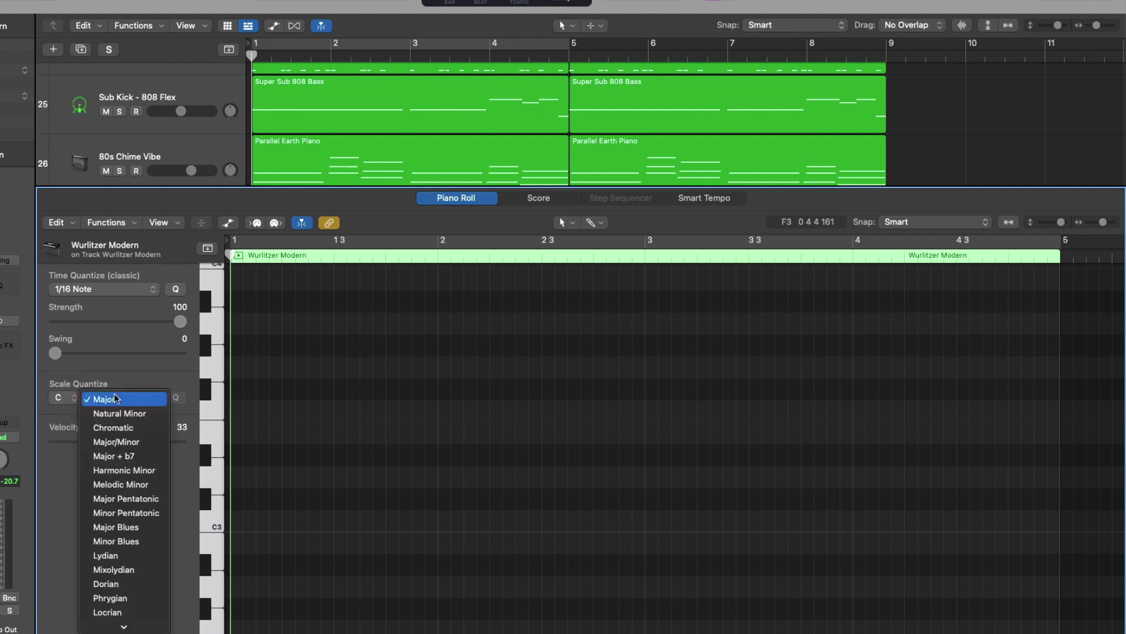
left_click(76, 389)
left_click(61, 398)
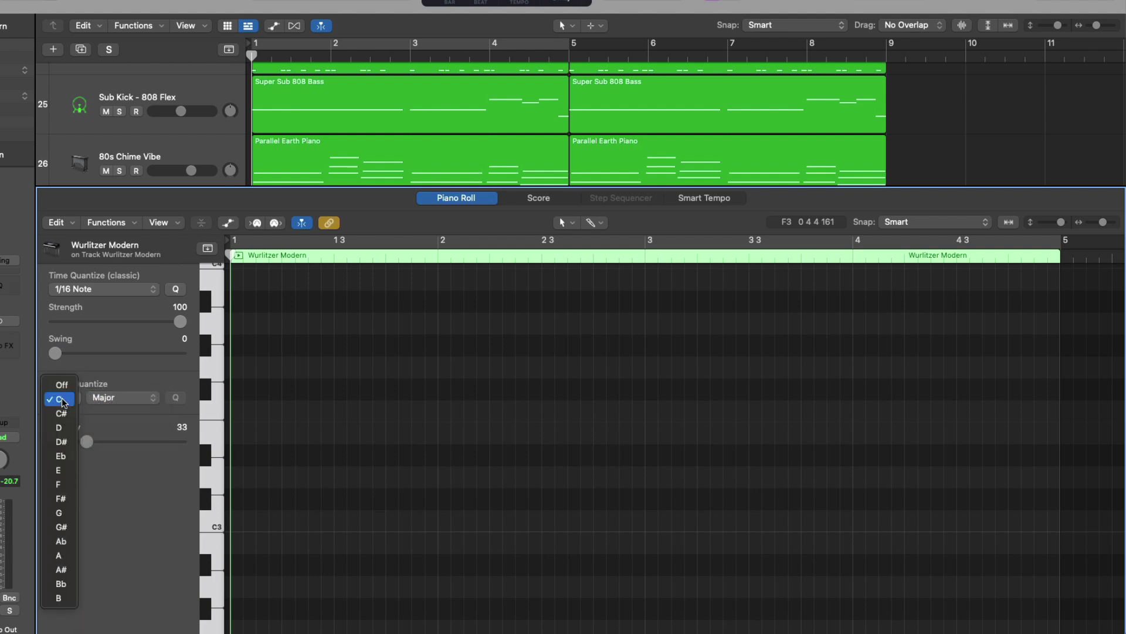
left_click(69, 384)
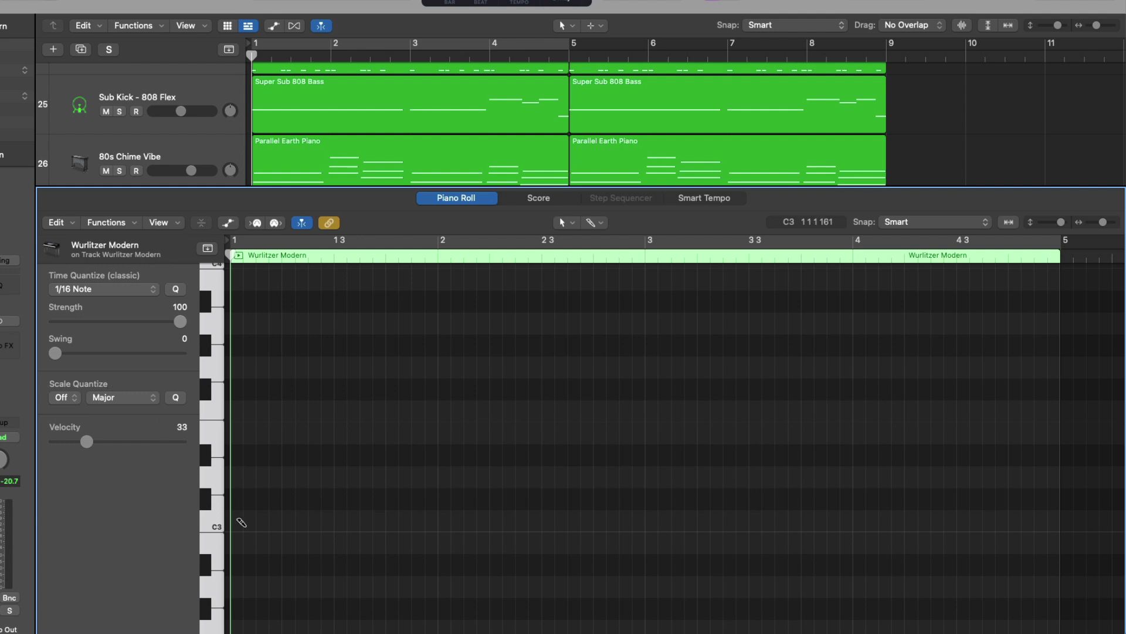
Paint 1/16 C3 notes across bar 1 with the Brush Tool, and move the last one into bar 2 with velocity 98.
left_click_drag(241, 522, 454, 521)
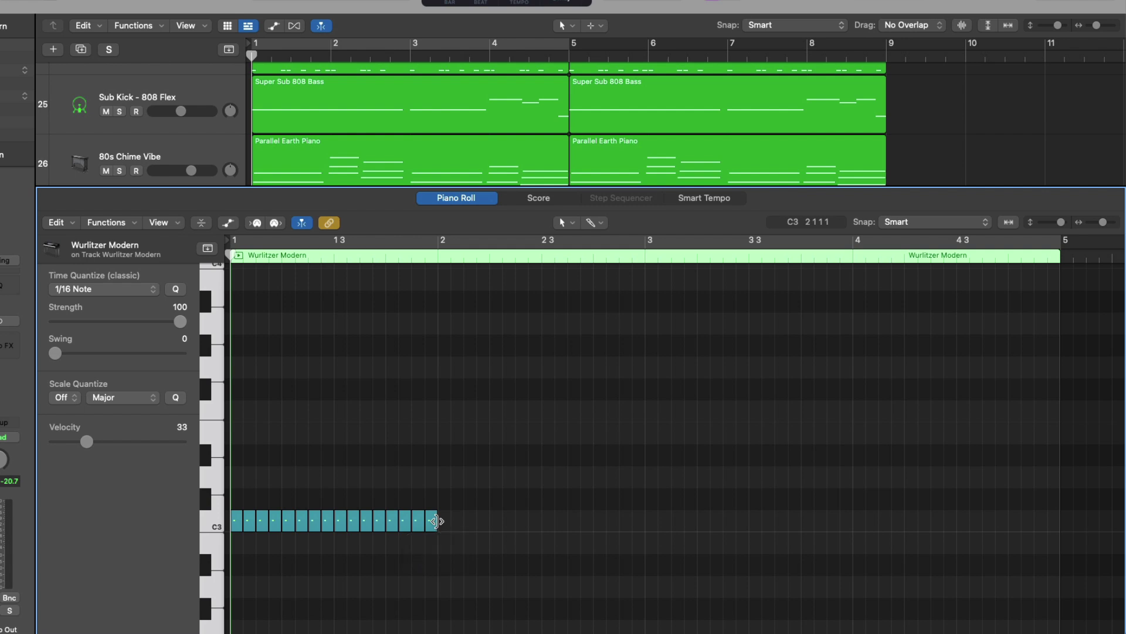
mouse_move(434, 520)
left_mouse_down()
mouse_move(470, 520)
mouse_move(435, 520)
mouse_move(452, 520)
left_mouse_up()
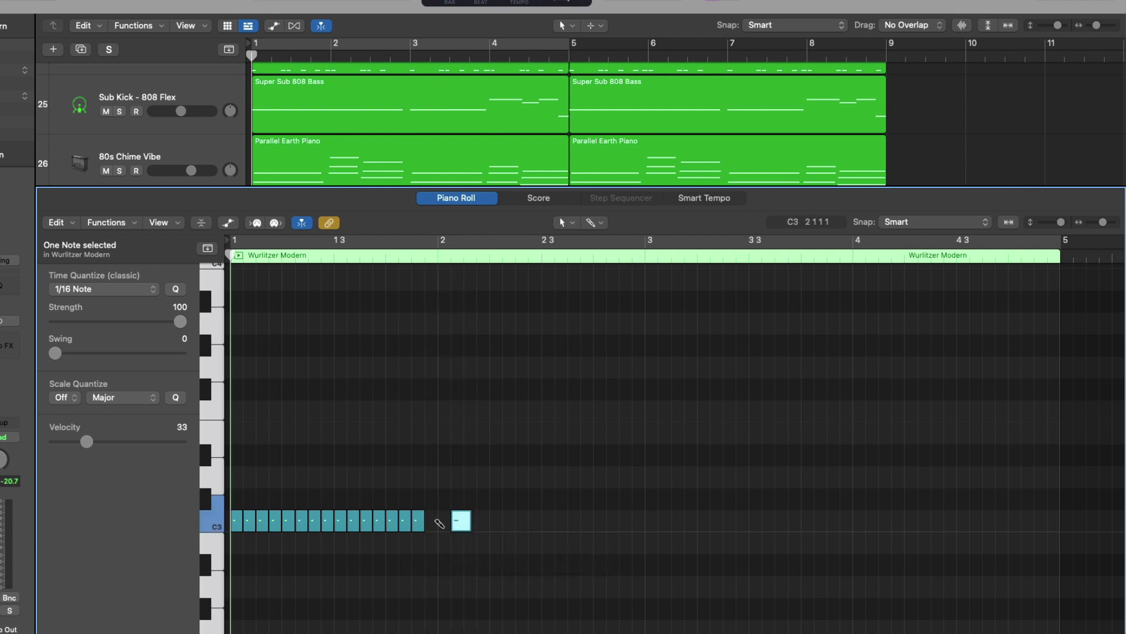
mouse_move(461, 520)
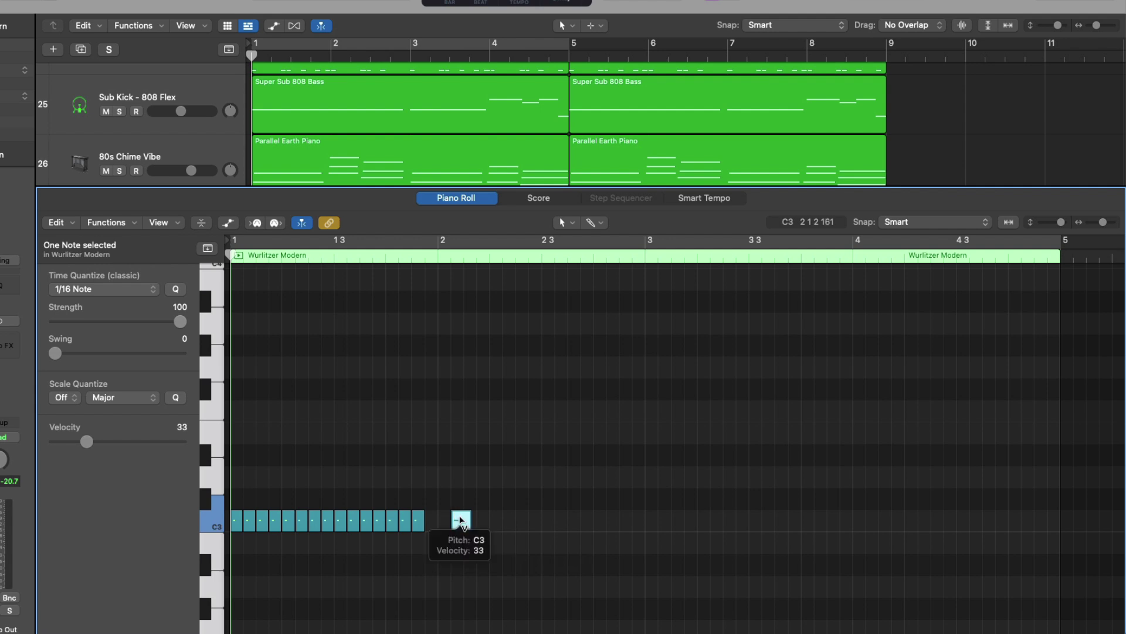
left_click_drag(461, 521, 465, 397)
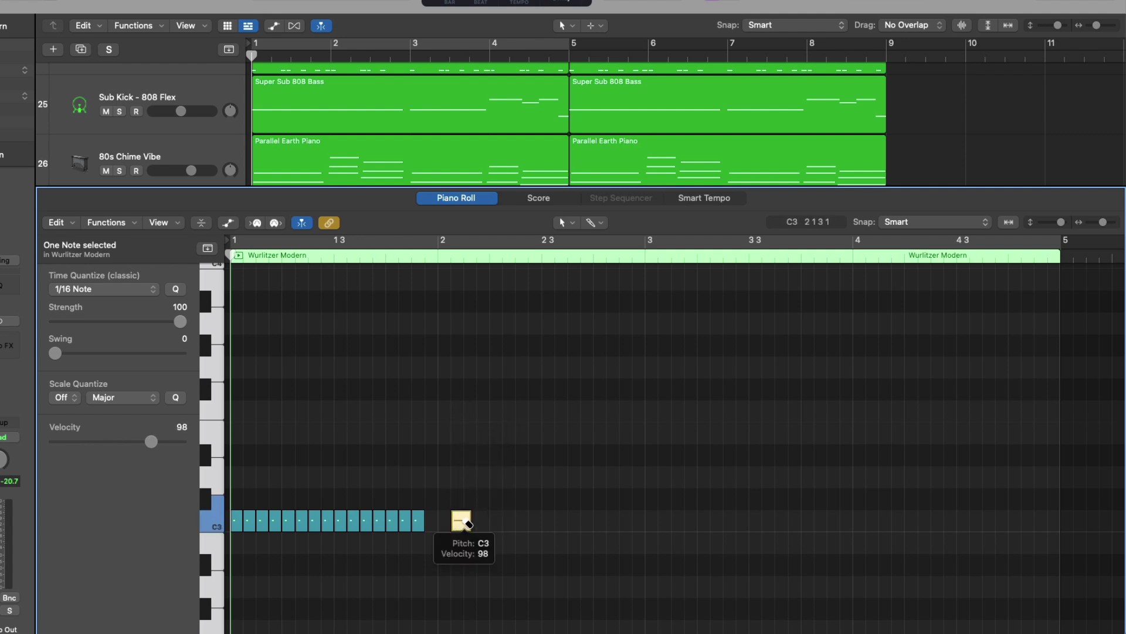
Erase all the C3 notes, and try painting a freehand 1/16 run from C3 through C#3 to B2 up to bar 3, undoing it.
scroll(464, 519, "up", 1)
left_click_drag(463, 520, 234, 520)
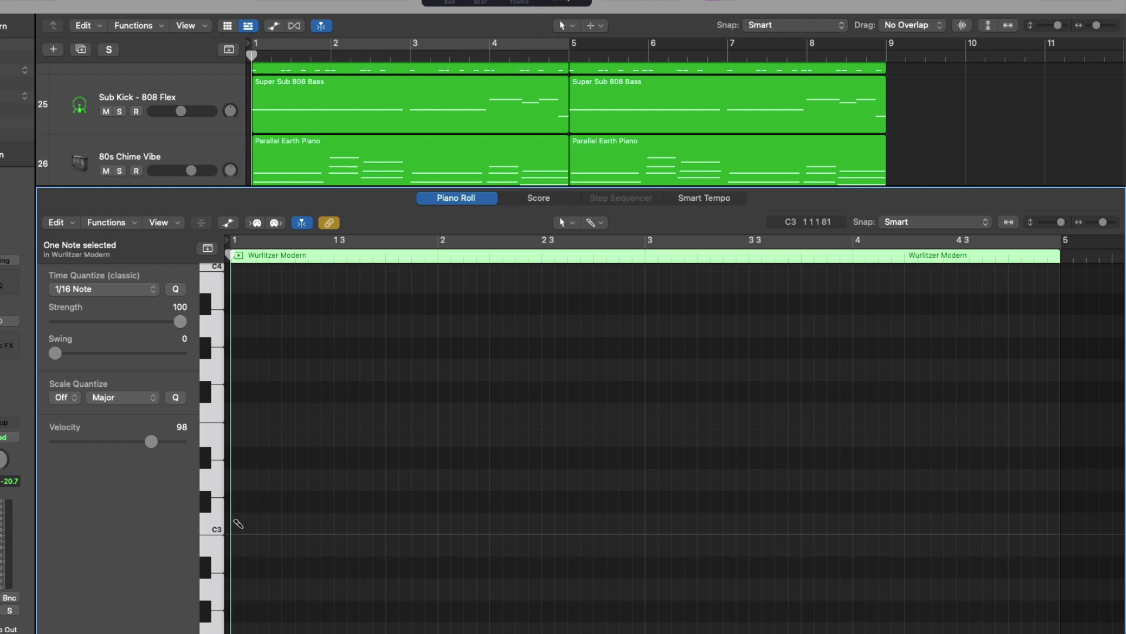
mouse_move(238, 523)
left_mouse_down()
mouse_move(421, 524)
mouse_move(551, 511)
mouse_move(668, 546)
left_mouse_up()
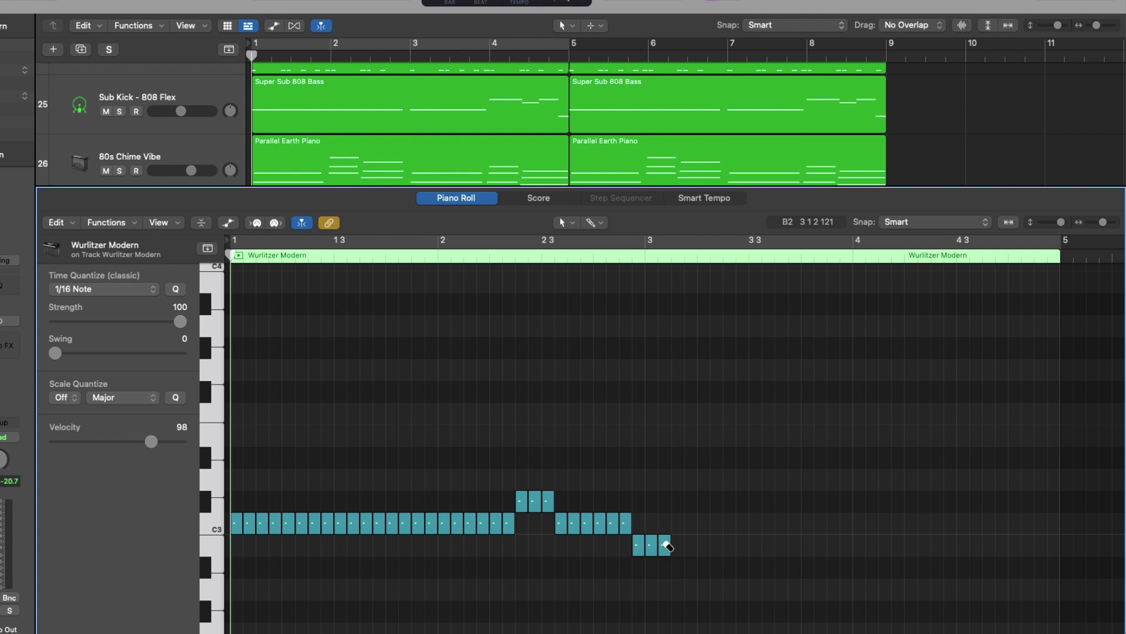
key("super+z")
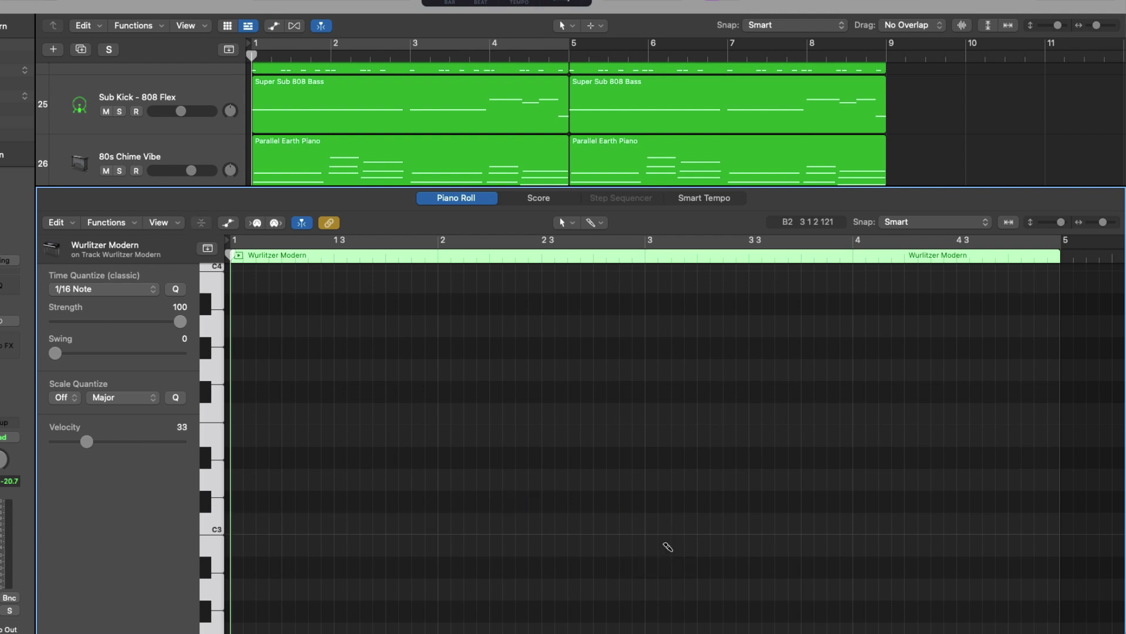
Paint a pitch-locked row of 1/16 C3 notes through bars 1 to 3 and delete the ones in bars 2 and 3.
left_click(239, 525)
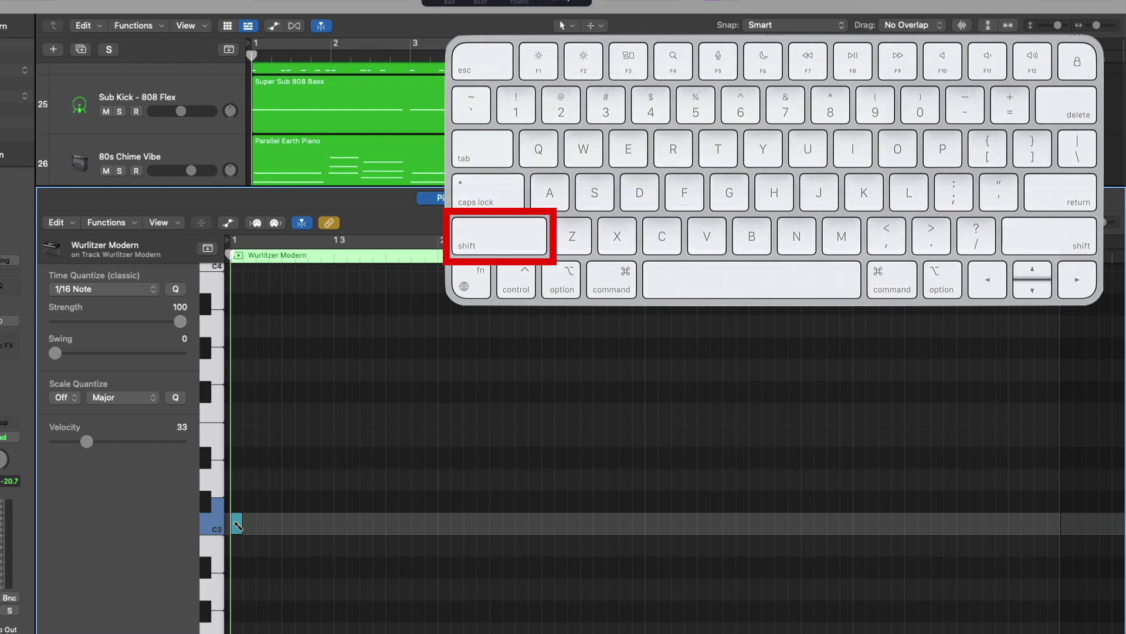
mouse_move(242, 525)
left_mouse_down()
mouse_move(449, 526)
mouse_move(541, 431)
mouse_move(594, 415)
mouse_move(655, 479)
mouse_move(689, 598)
mouse_move(724, 613)
mouse_move(773, 597)
mouse_move(850, 425)
mouse_move(726, 510)
mouse_move(449, 519)
left_mouse_up()
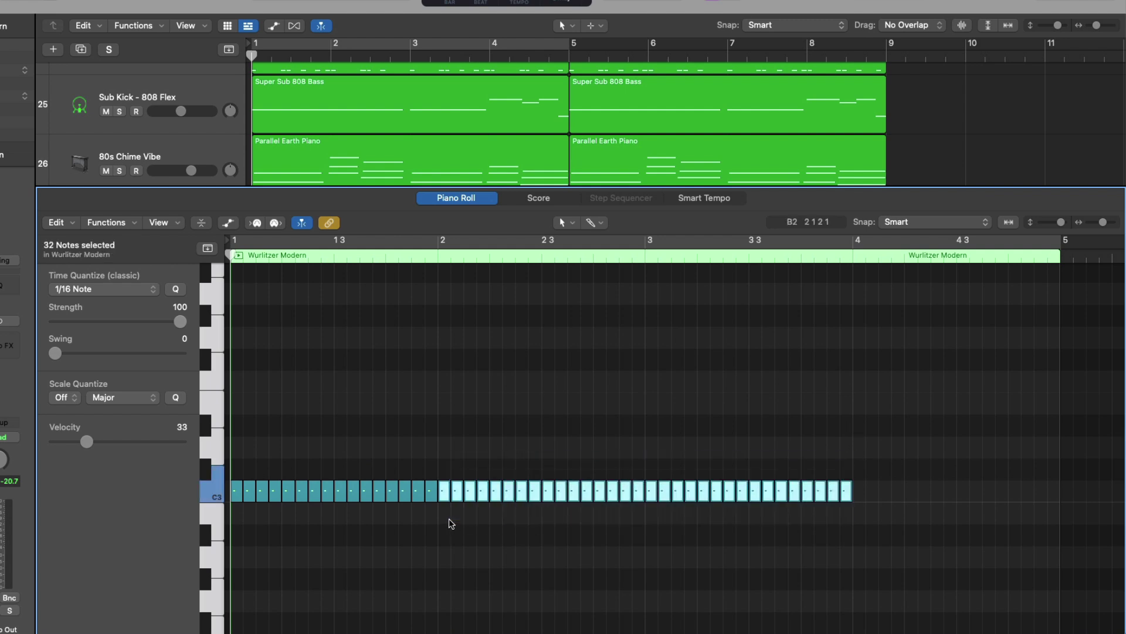
key("Delete")
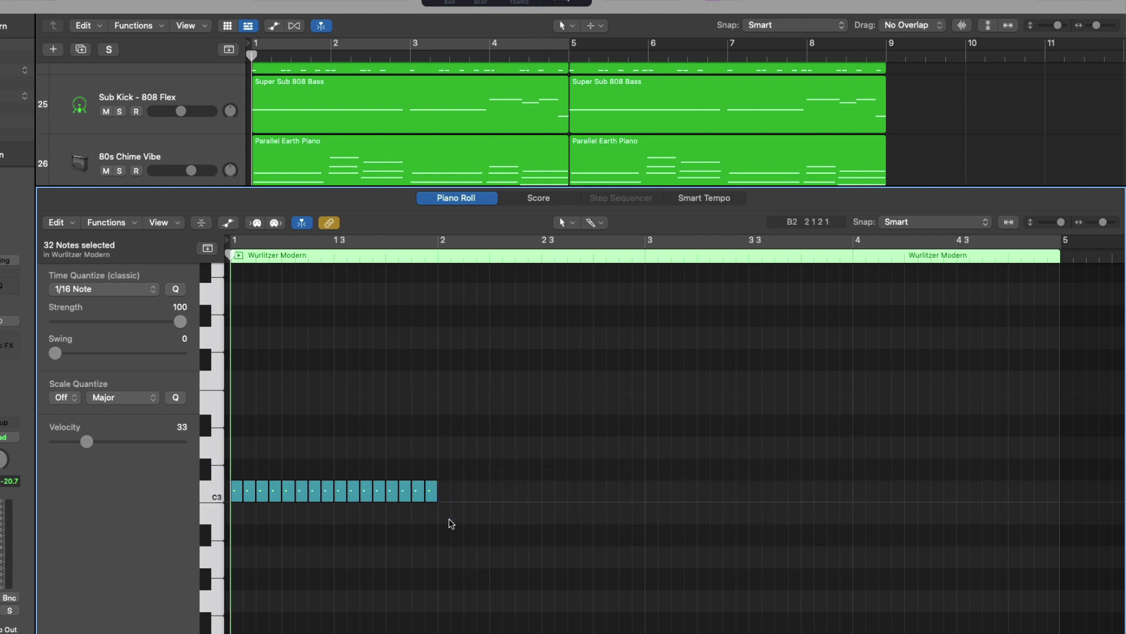
Delete the seventh, twelfth and thirteenth 1/16 notes in bar 1 to leave rhythmic gaps.
left_click(379, 490)
key("Delete")
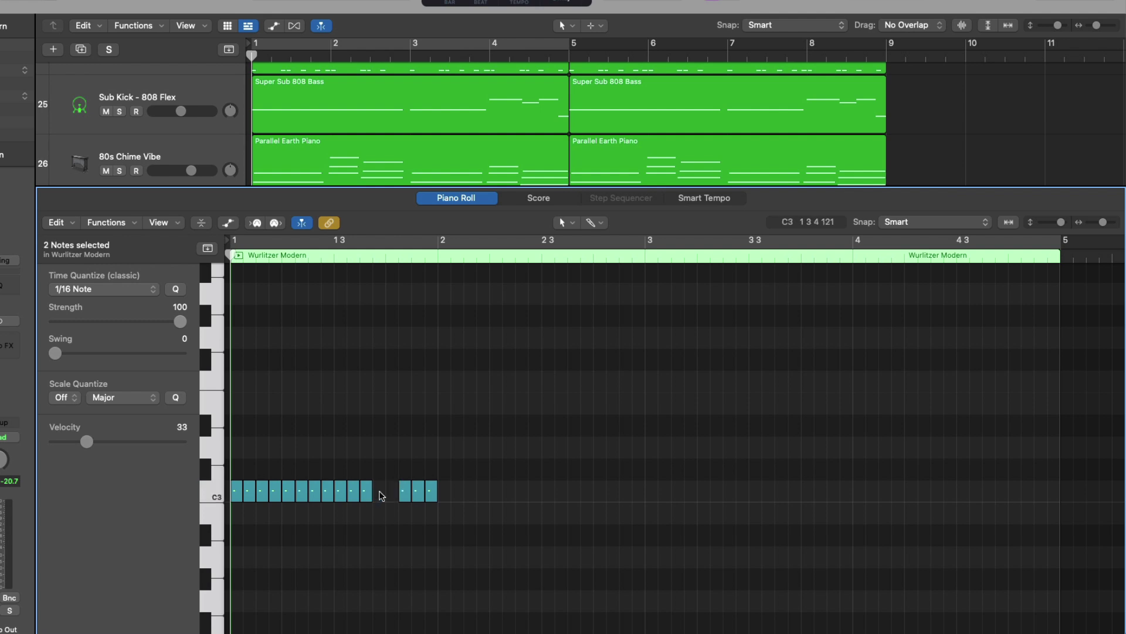
left_click(313, 491)
key("Delete")
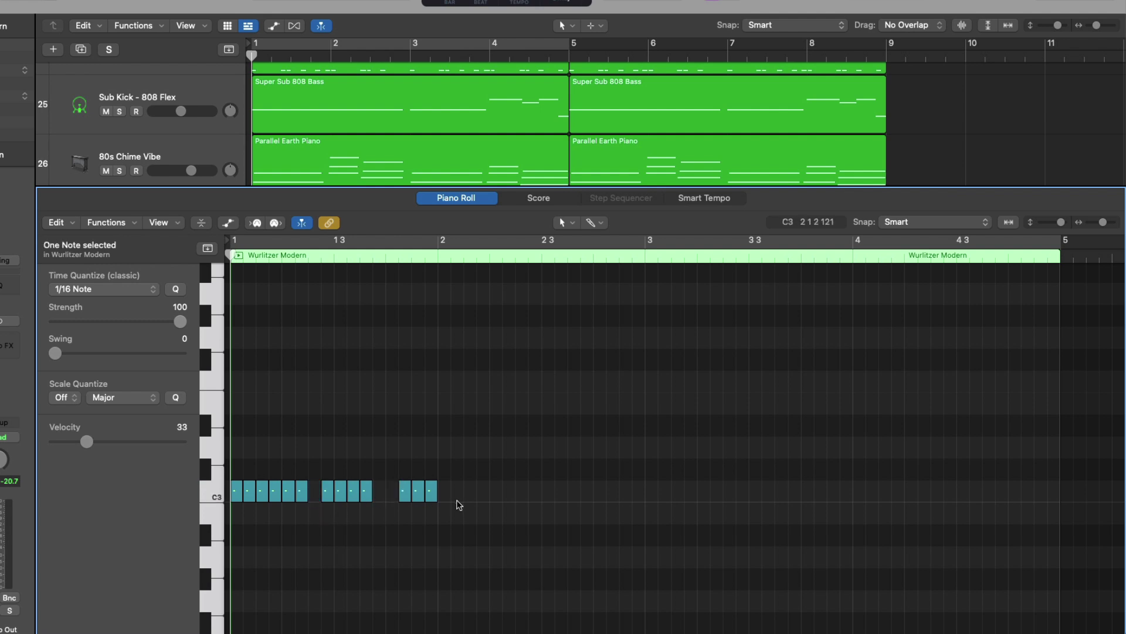
Define the 13 remaining bar 1 notes as the brush pattern and paint it on C3 through bars 2 to 4.
left_click_drag(458, 510, 234, 491)
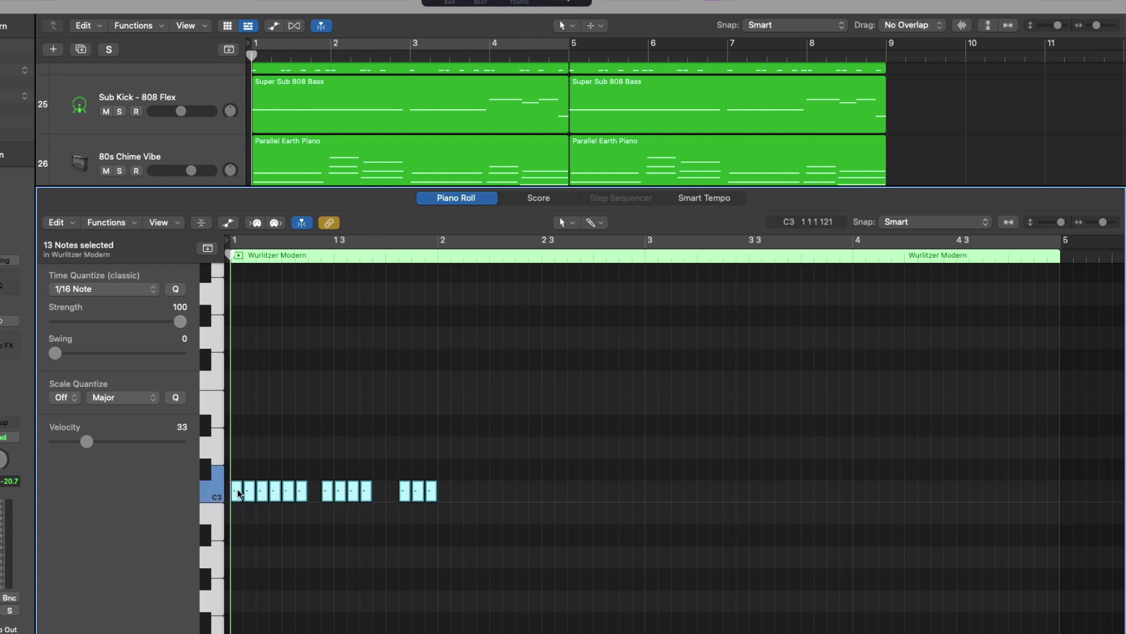
left_click(265, 495)
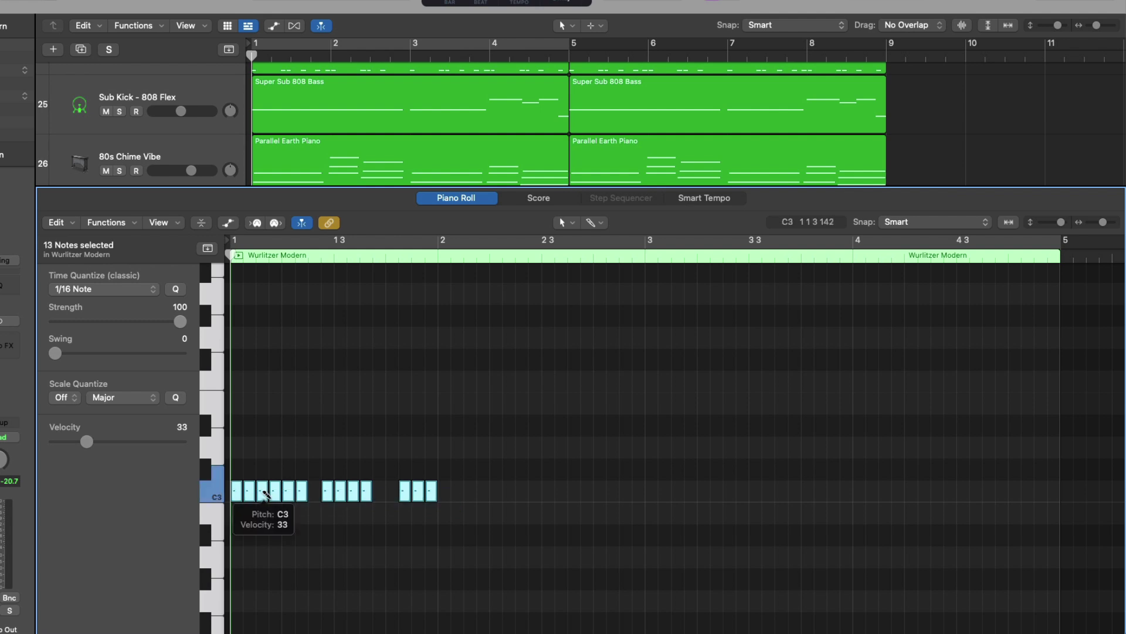
right_click(264, 493)
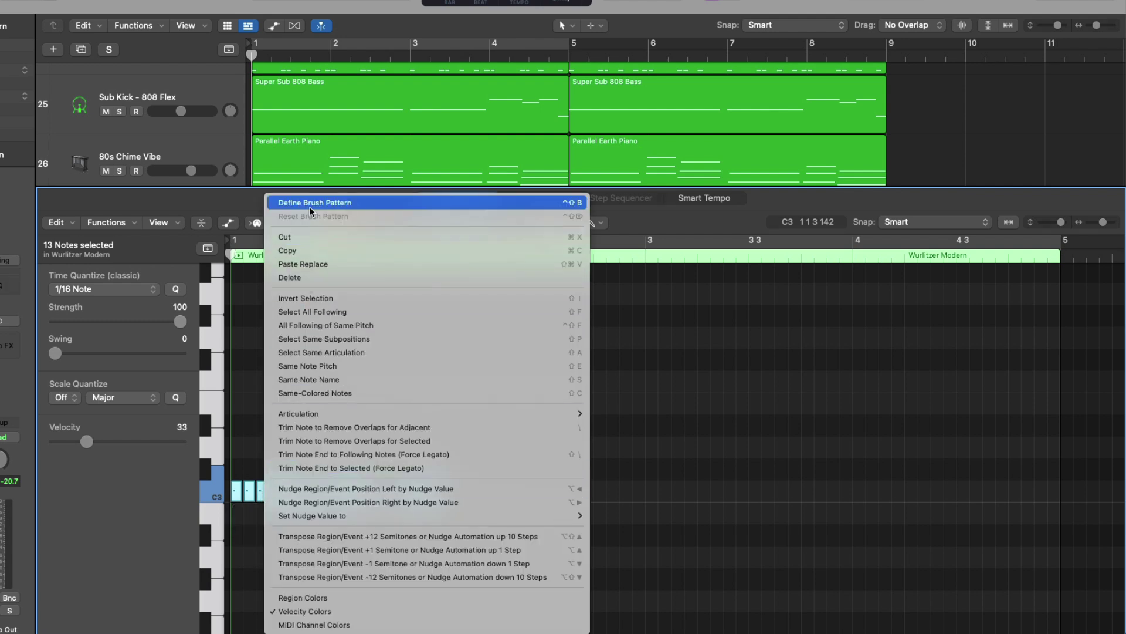
left_click(356, 204)
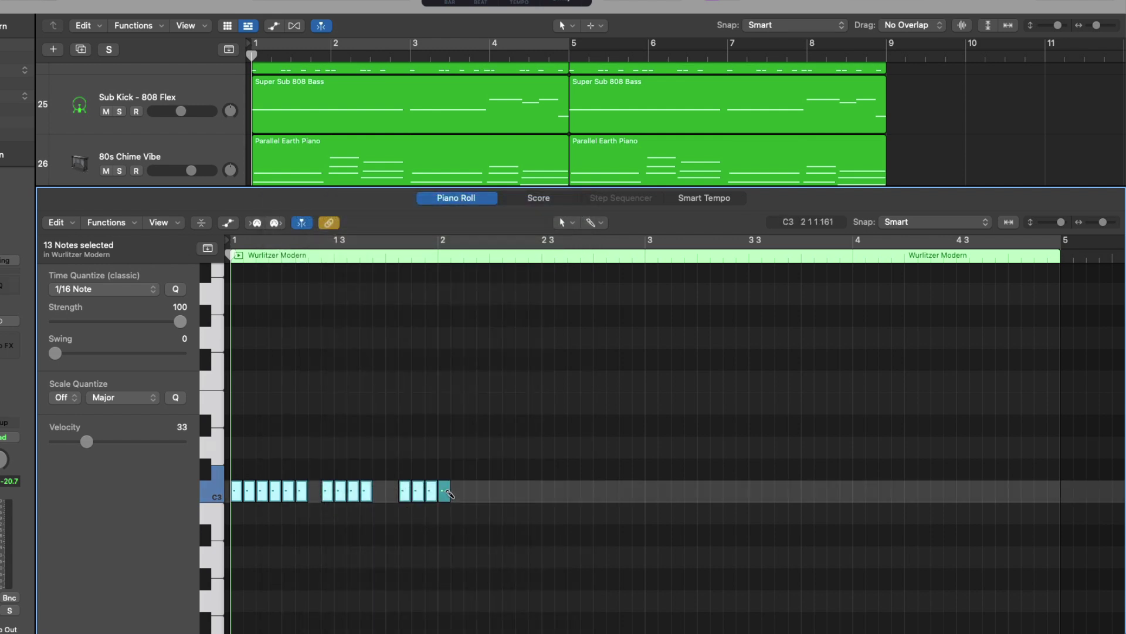
mouse_move(444, 492)
left_mouse_down()
mouse_move(460, 444)
mouse_move(481, 522)
mouse_move(510, 556)
mouse_move(595, 452)
mouse_move(660, 566)
mouse_move(710, 589)
mouse_move(794, 447)
mouse_move(816, 443)
mouse_move(867, 498)
mouse_move(911, 517)
mouse_move(957, 438)
mouse_move(981, 441)
mouse_move(1056, 522)
left_mouse_up()
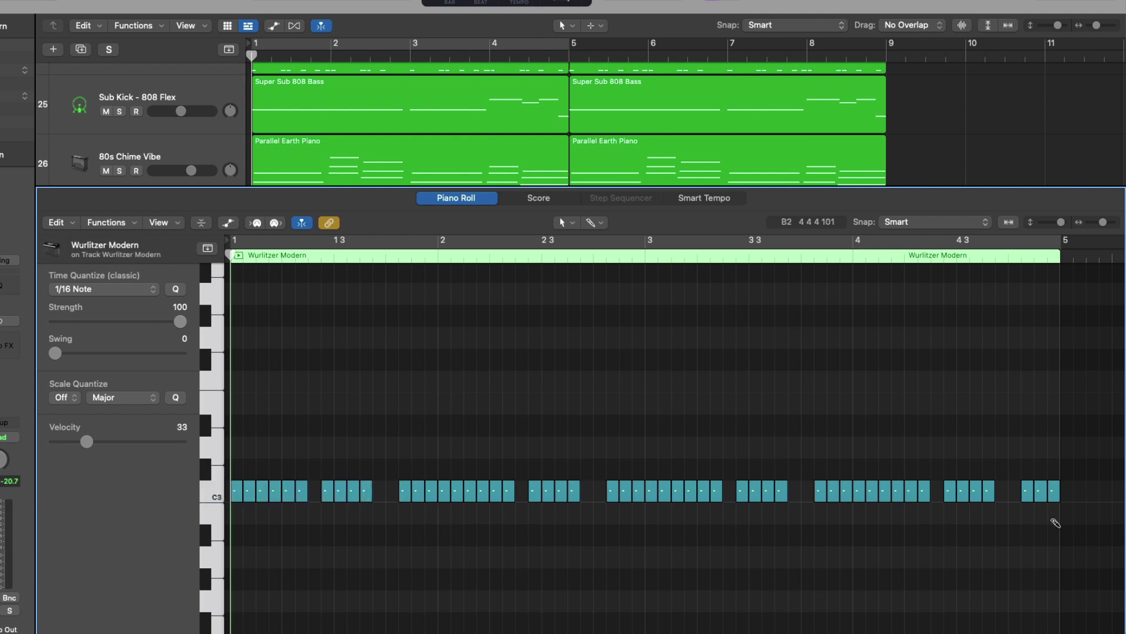
Reset the brush pattern and paint a continuous row of 1/16 C#3 notes from bar 1 to the start of bar 2.
right_click(951, 490)
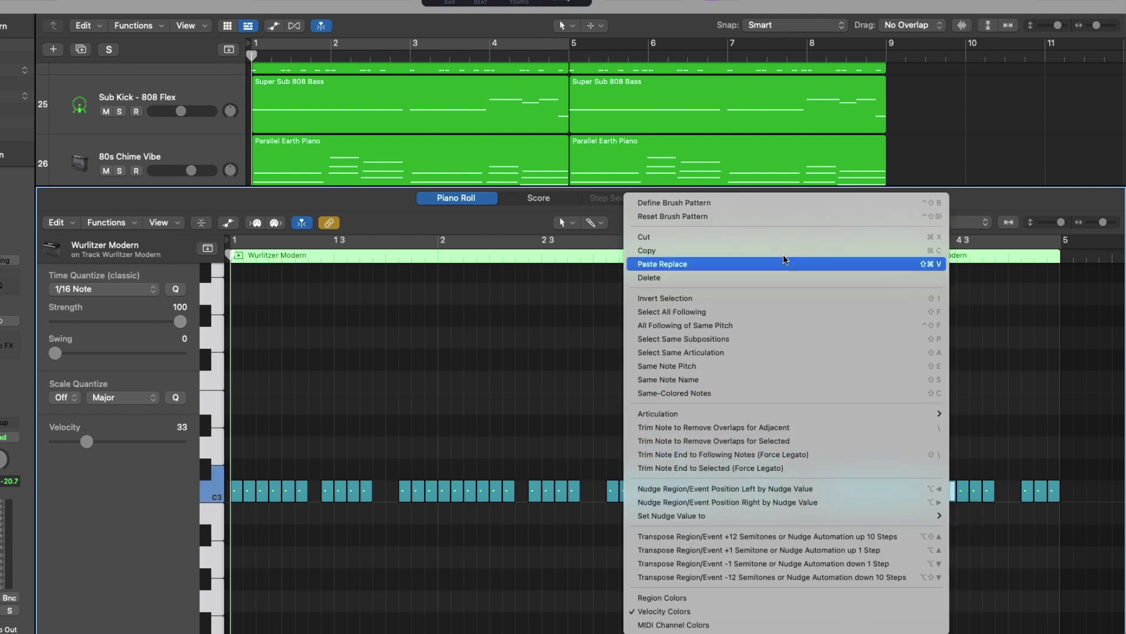
left_click(772, 217)
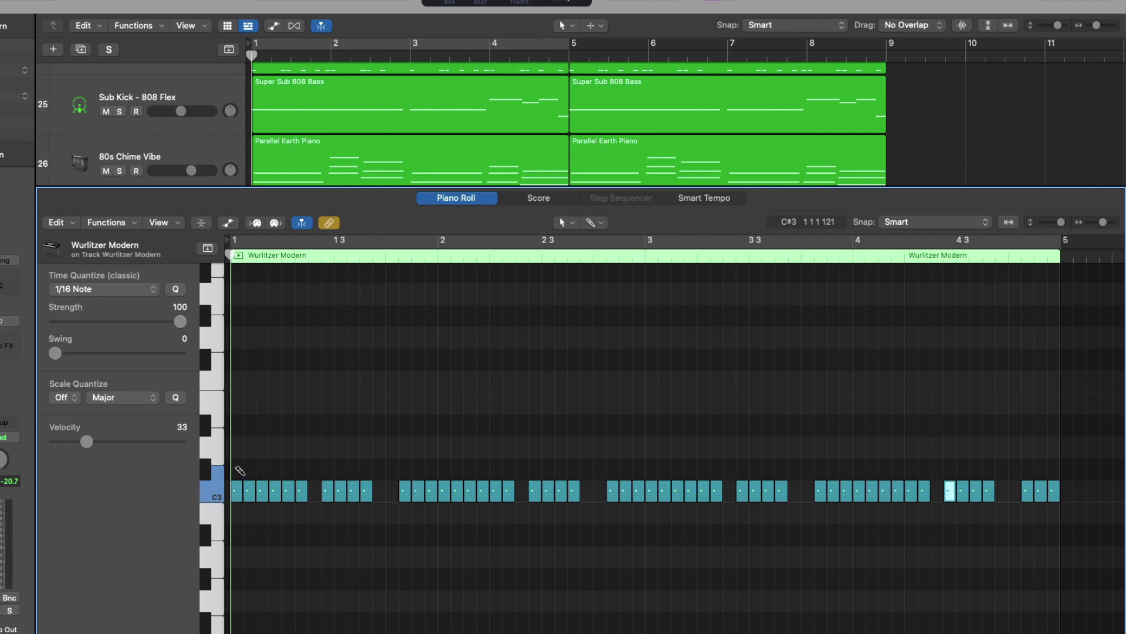
left_click_drag(240, 470, 457, 469)
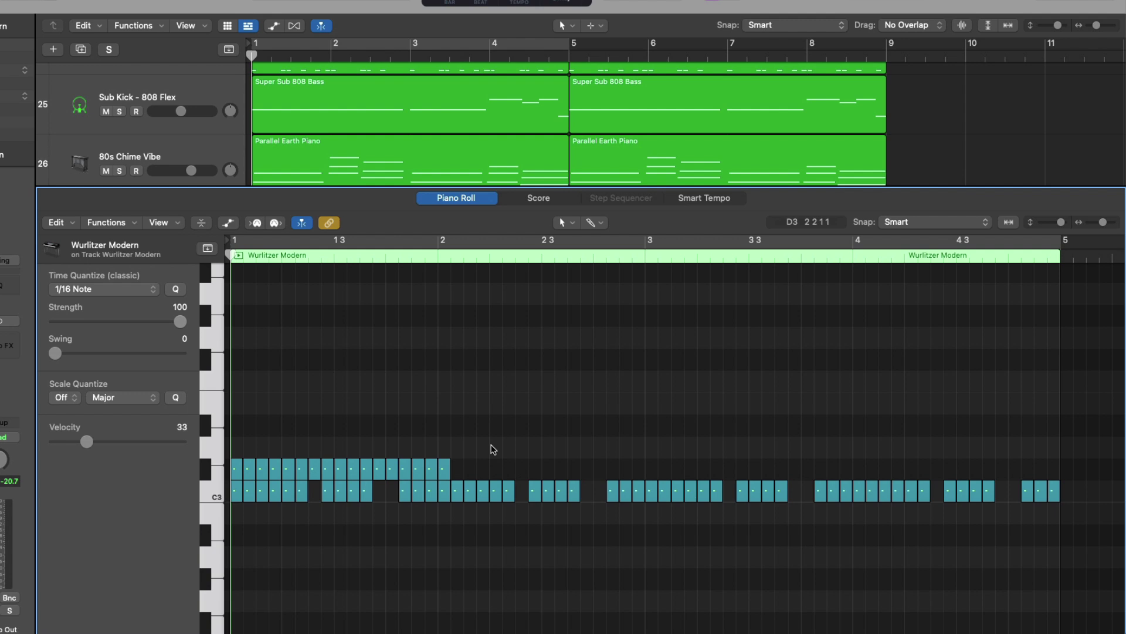
Shorten the C#3 and C3 notes in bar 1 and early bar 2 together, and raise the next C3 note in bar 2 to D#3.
left_click_drag(492, 447, 238, 542)
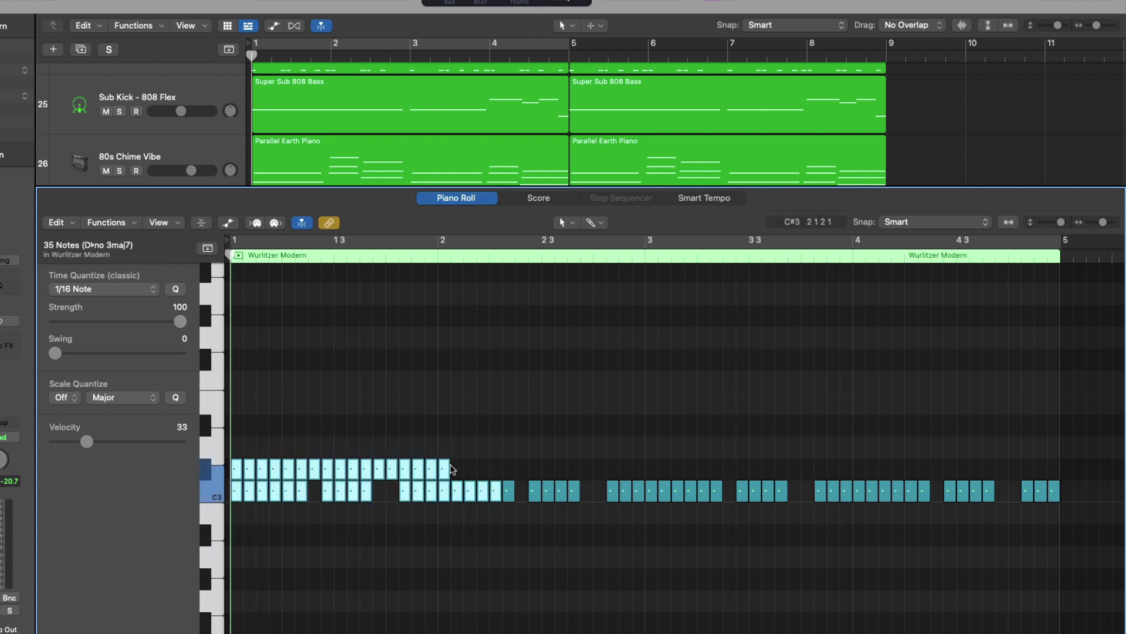
left_click_drag(449, 465, 443, 464)
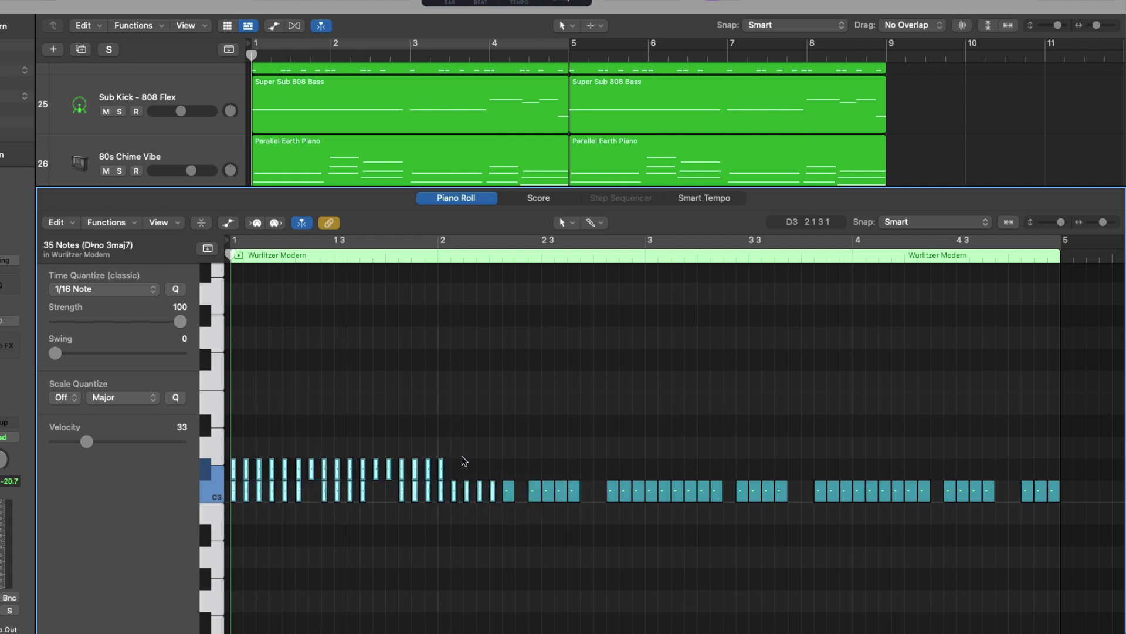
left_click_drag(507, 488, 510, 425)
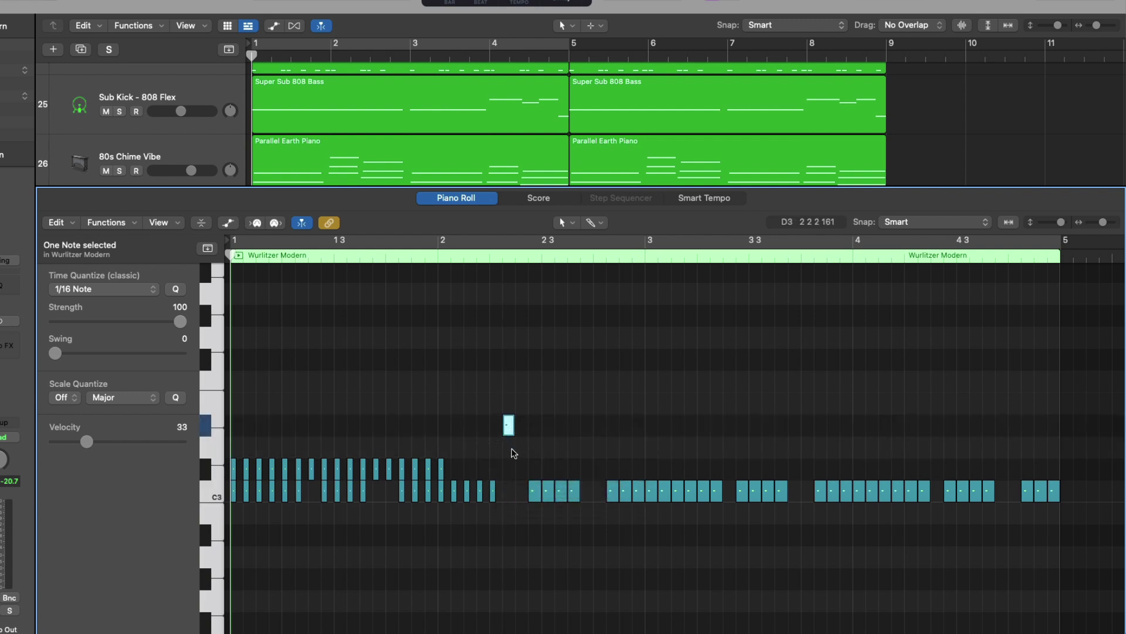
Set the velocity of the D#3 note and the next four C3 notes in bar 2 to 73, and delete these five notes.
left_click_drag(524, 463, 579, 512)
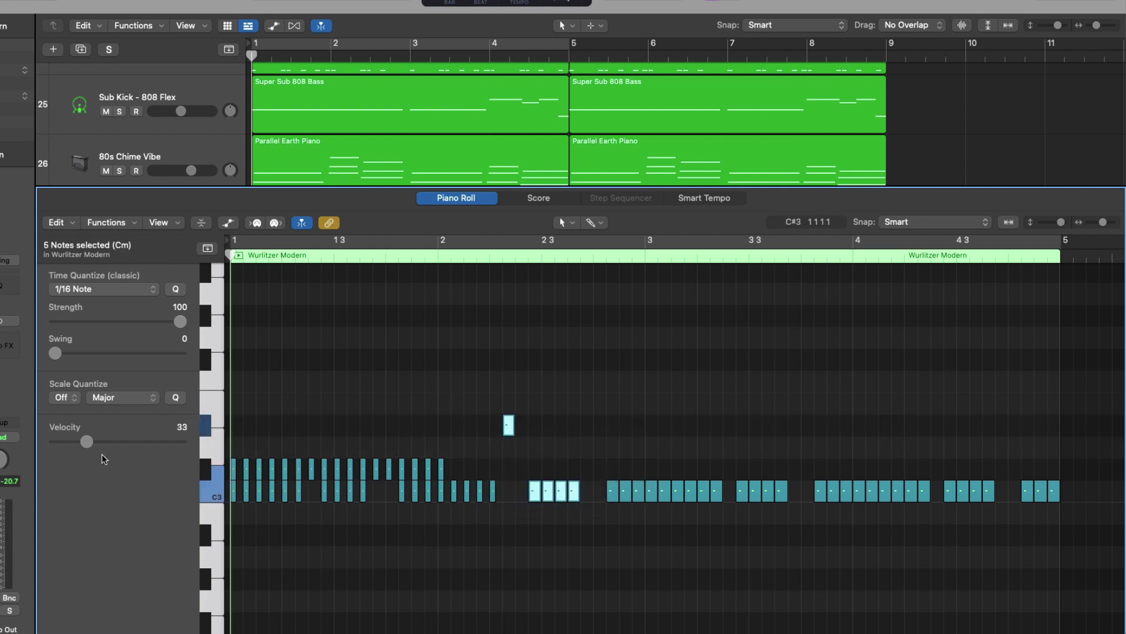
left_click_drag(86, 439, 128, 432)
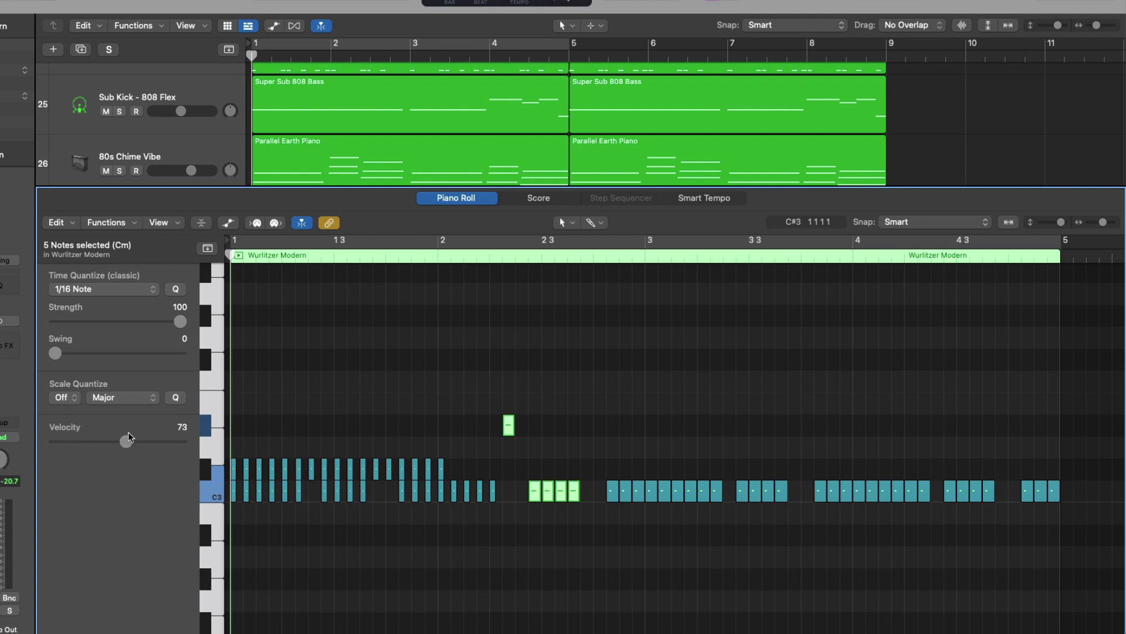
key("Delete")
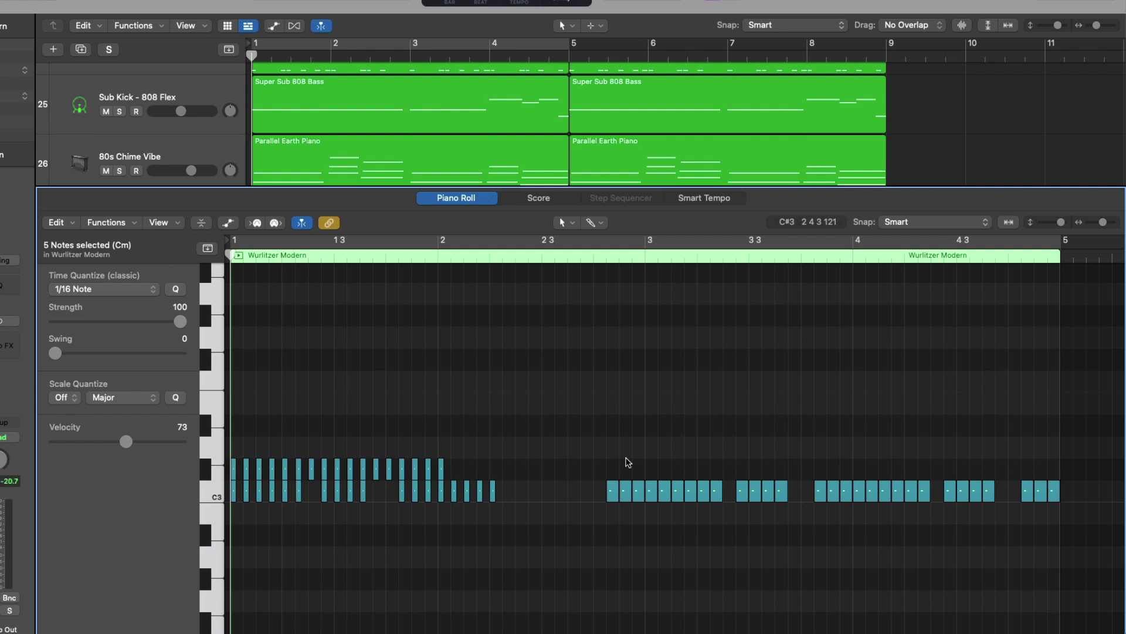
Open the Parallel Earth Piano regions of the 80s Chime Vibe track in the Piano Roll.
left_click_drag(628, 463, 635, 498)
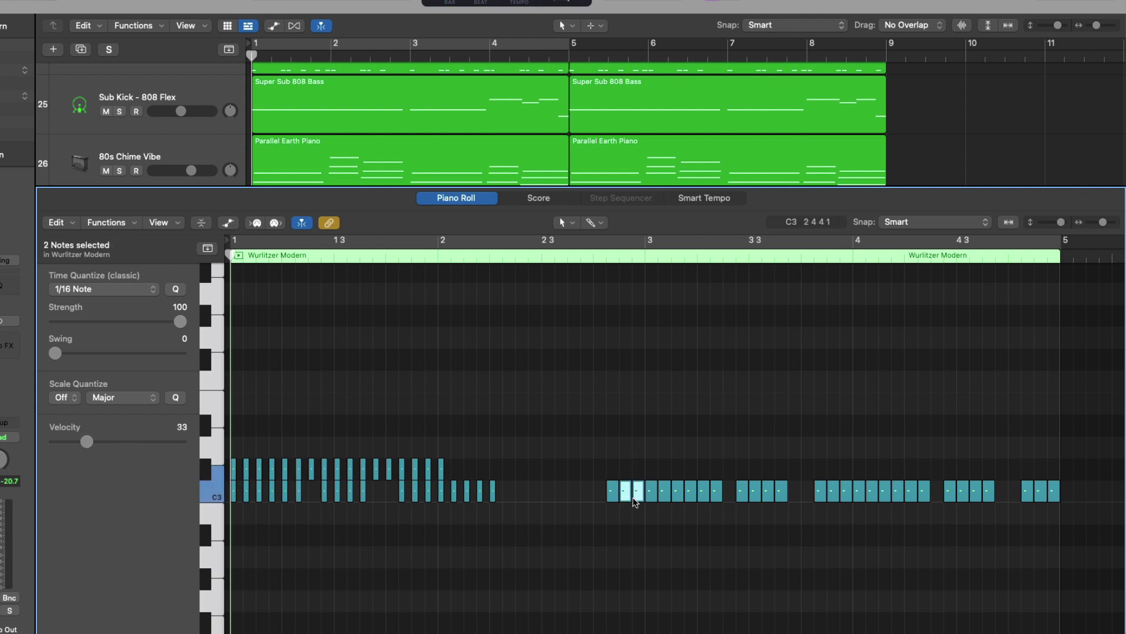
key("ctrl+m")
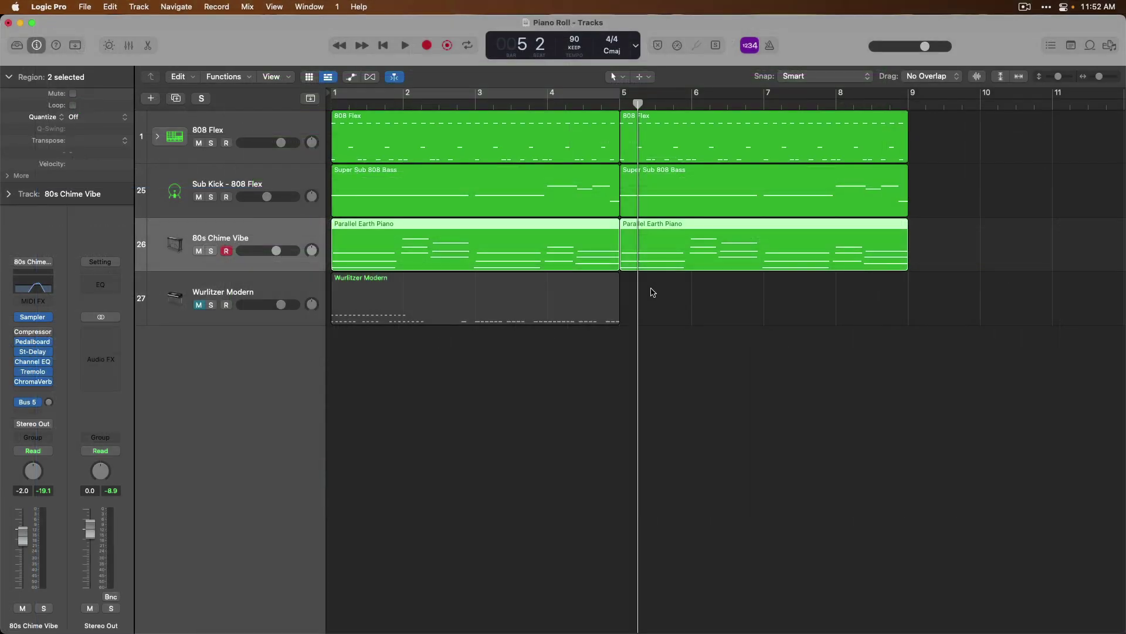
key("p")
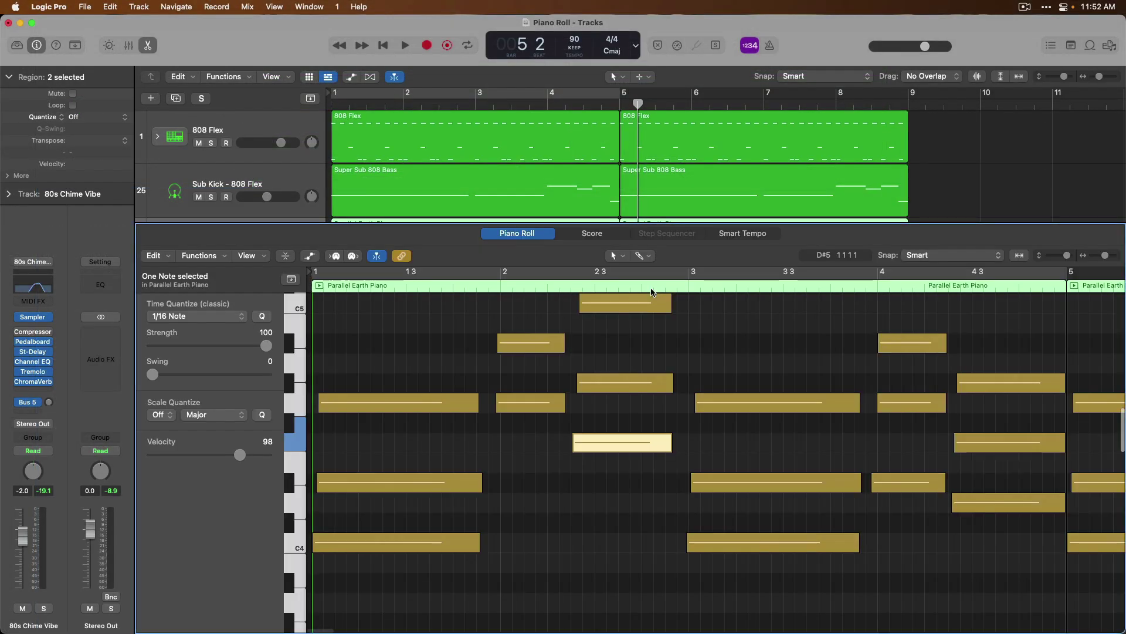